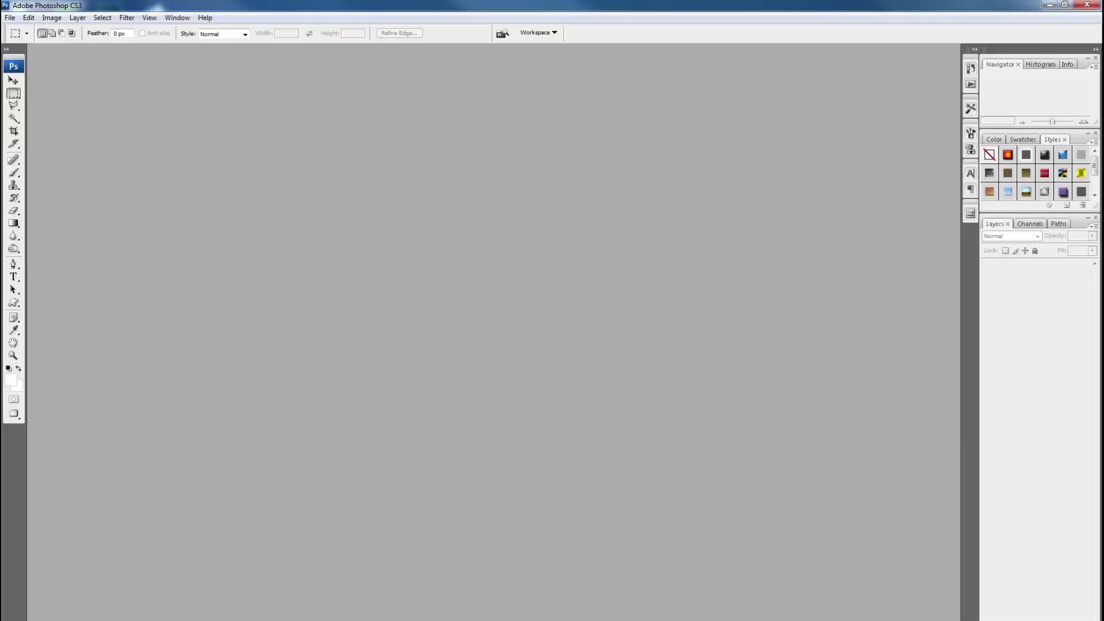
- Create a new transparent document and crop it to 36 × 12 in at 200 ppi
{"action": "key", "text": "ctrl+n"}
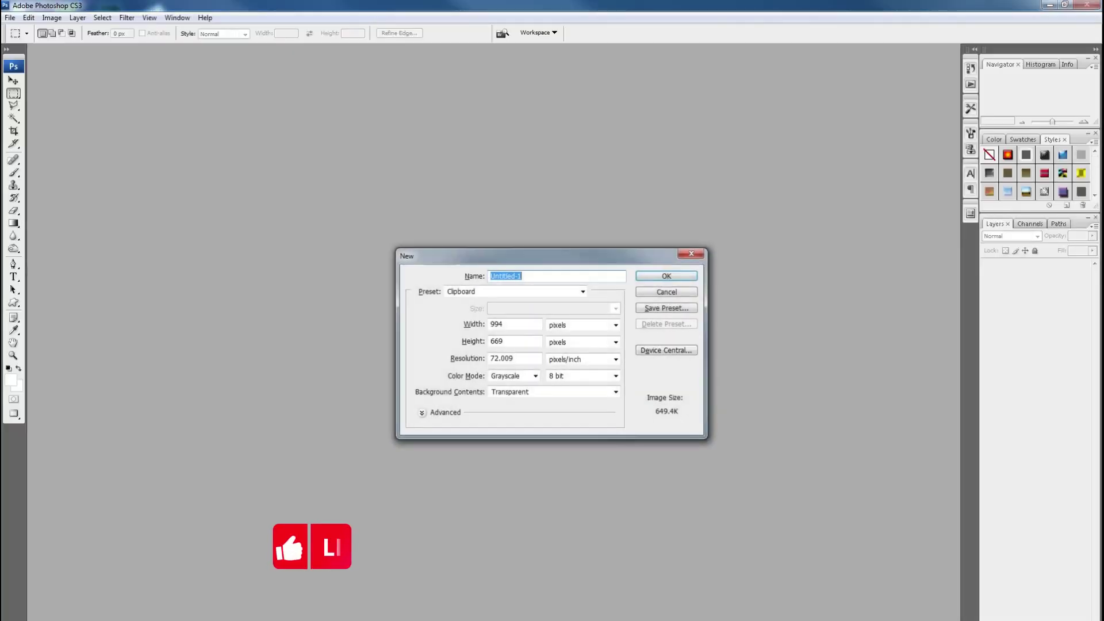
{"action": "key", "text": "Return"}
{"action": "key", "text": "c"}
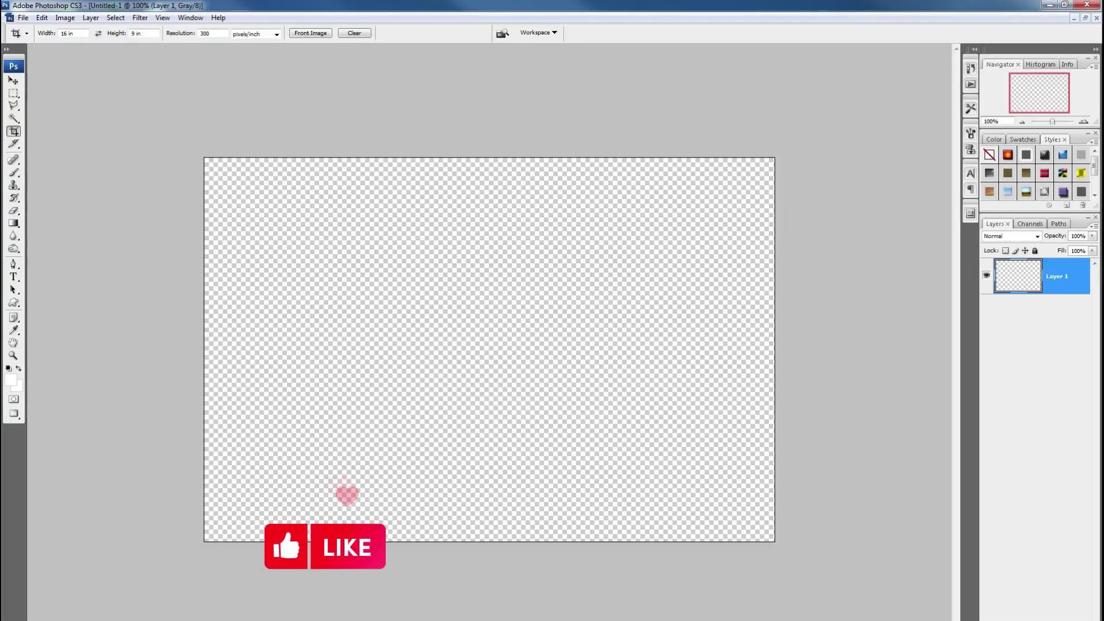
{"action": "key", "text": "Tab"}
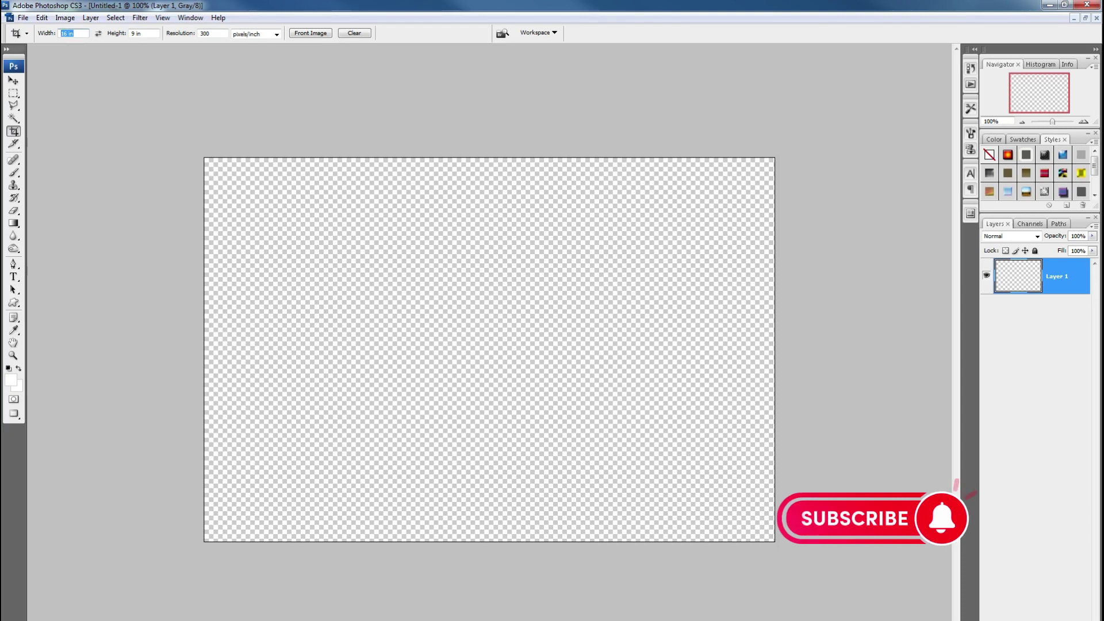
{"action": "type", "text": "12"}
{"action": "key", "text": "Tab"}
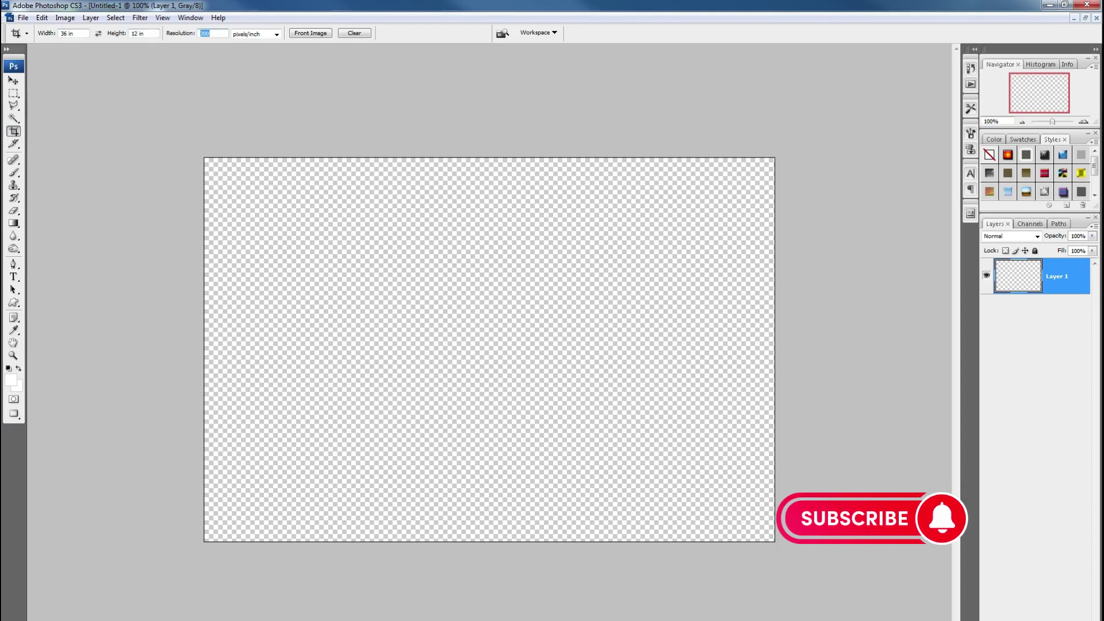
{"action": "type", "text": "200"}
{"action": "key", "text": "Return"}
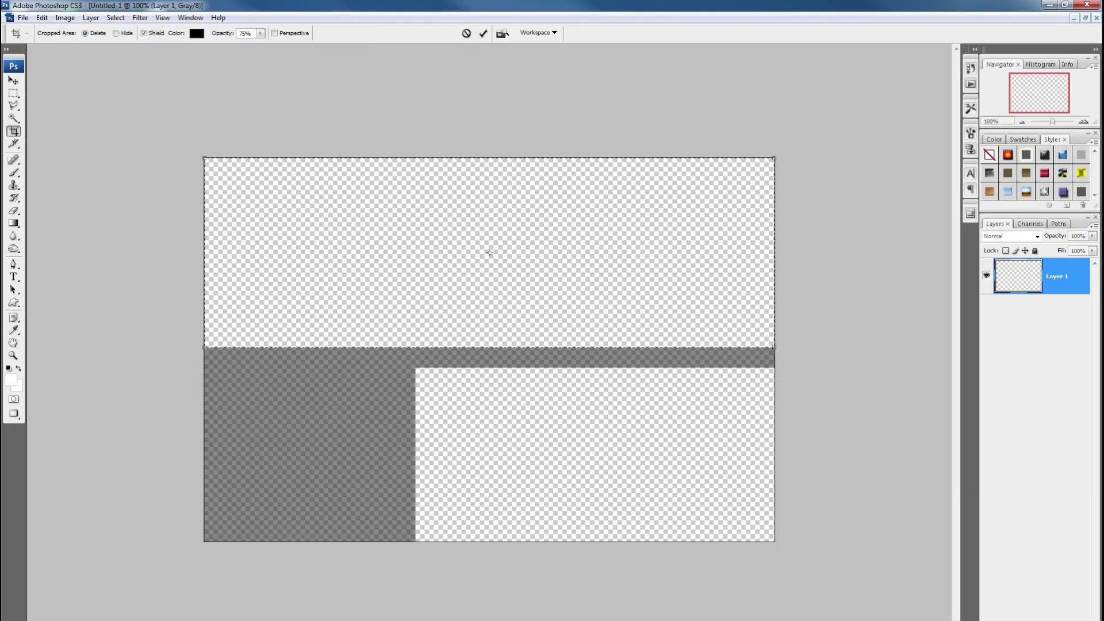
- Duplicate the banner as Untitled-1 copy and close the original without saving
{"action": "key", "text": "ctrl+minus"}
{"action": "key", "text": "ctrl+minus"}
{"action": "key", "text": "ctrl+minus"}
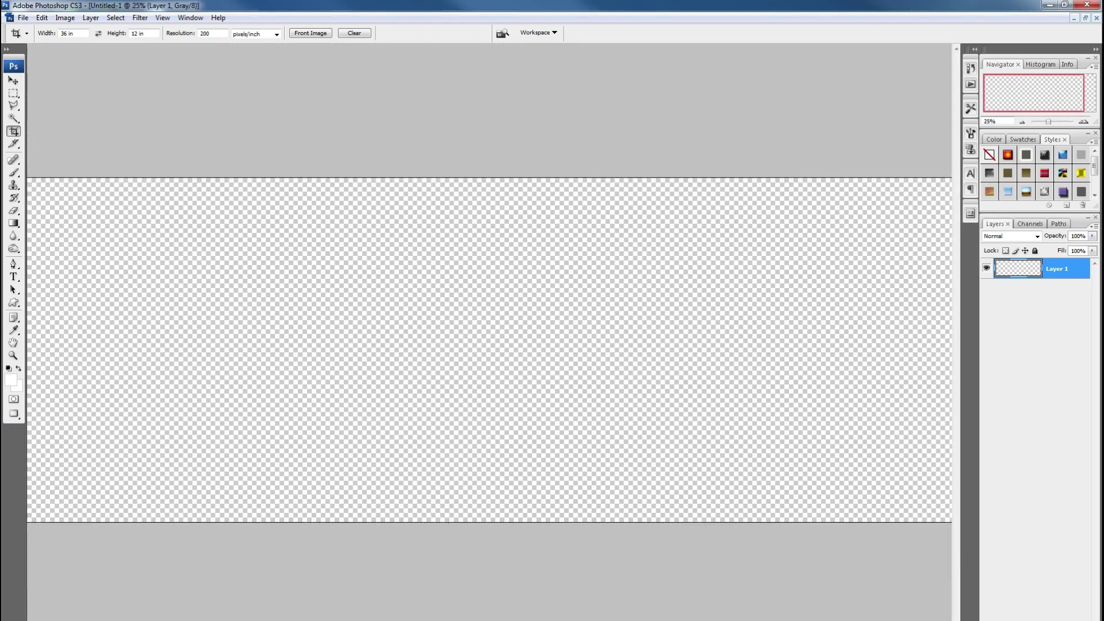
{"action": "key", "text": "ctrl+minus"}
{"action": "key", "text": "ctrl+minus"}
{"action": "key", "text": "shift+f"}
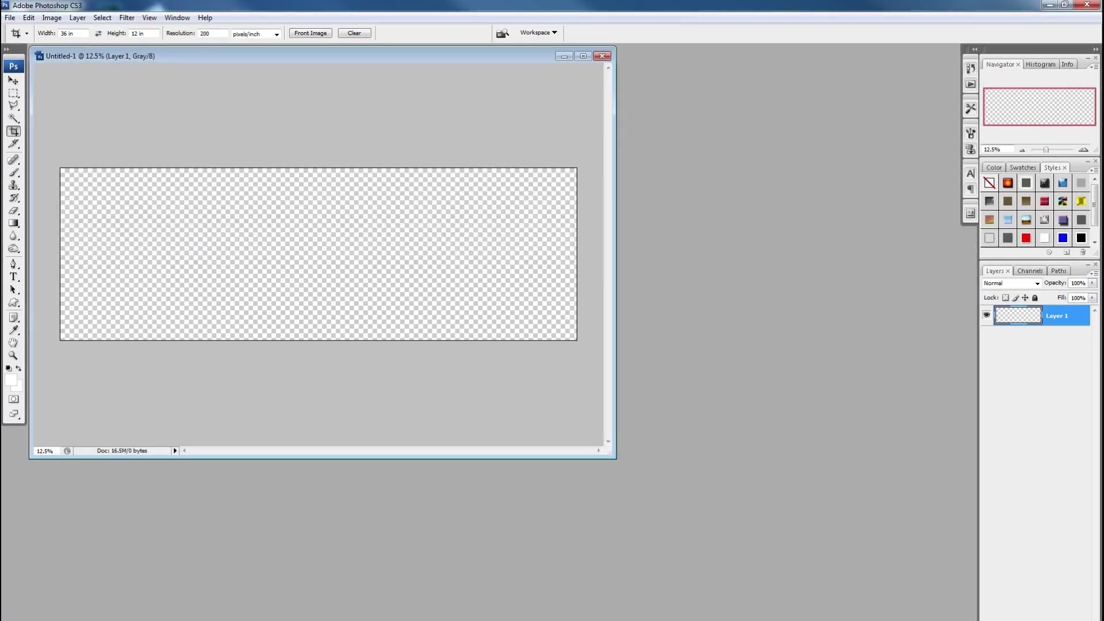
{"action": "right_click", "coordinate": [342, 56]}
{"action": "left_click", "coordinate": [356, 61]}
{"action": "left_click", "coordinate": [645, 345]}
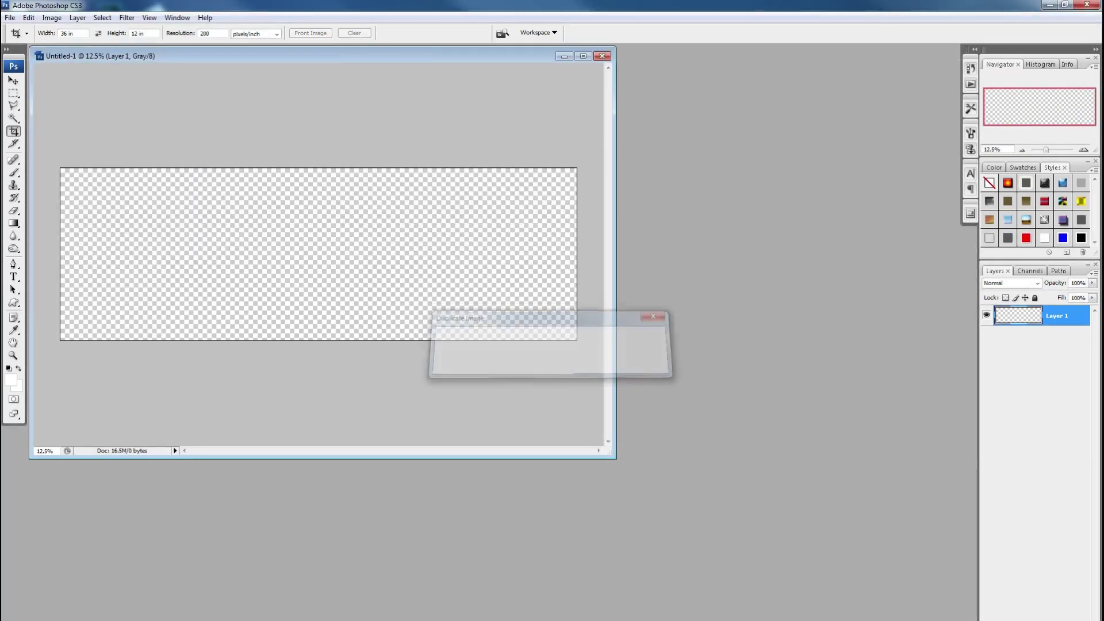
{"action": "left_click_drag", "start_coordinate": [230, 61], "coordinate": [404, 213]}
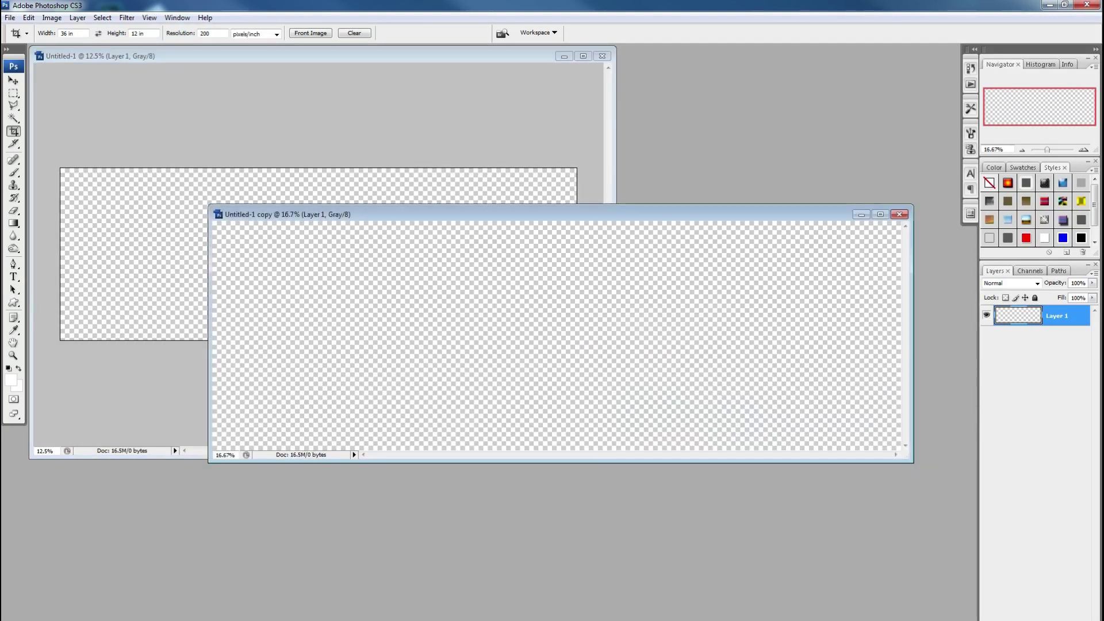
{"action": "left_click", "coordinate": [602, 56]}
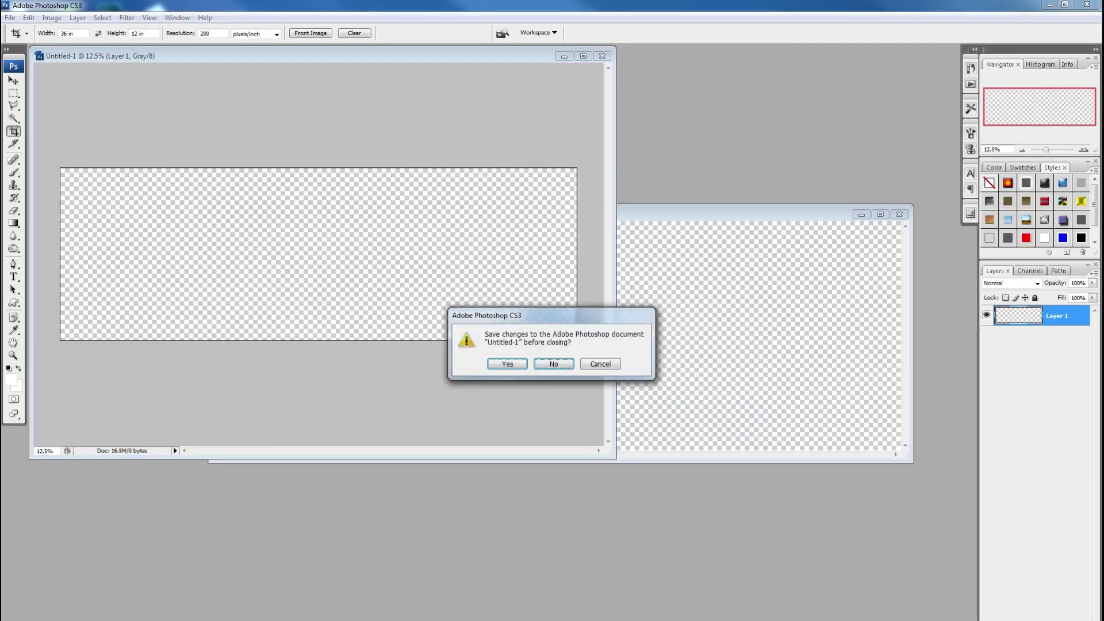
{"action": "left_click", "coordinate": [552, 363]}
- Place guides just inside the left, right, top and bottom edges, plus a vertical centre guide
{"action": "key", "text": "v"}
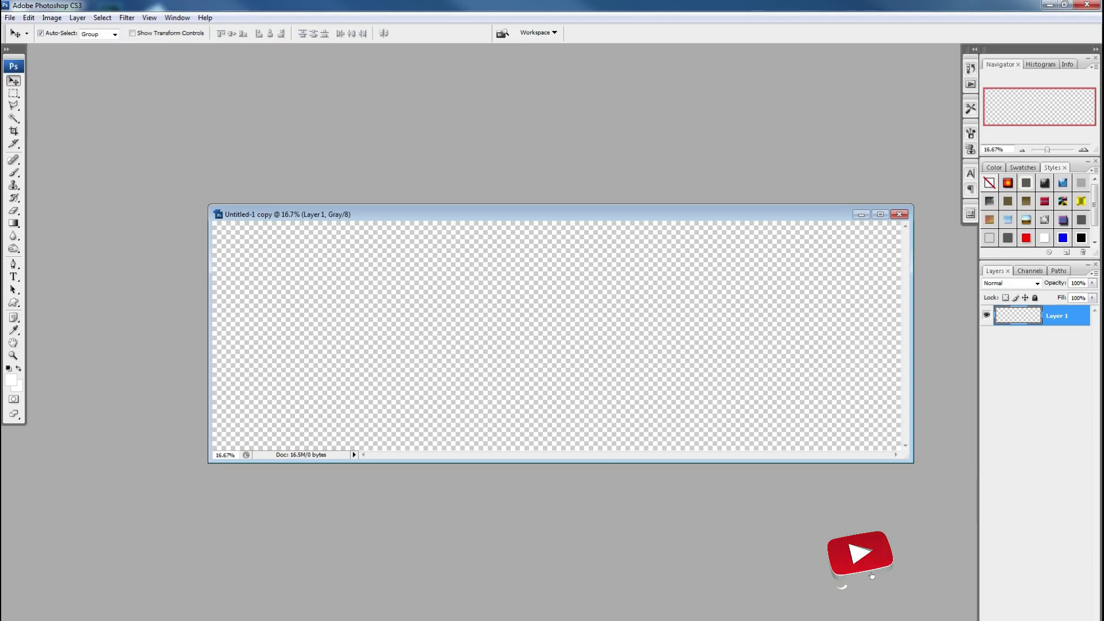
{"action": "key", "text": "f"}
{"action": "key", "text": "f"}
{"action": "key", "text": "ctrl+r"}
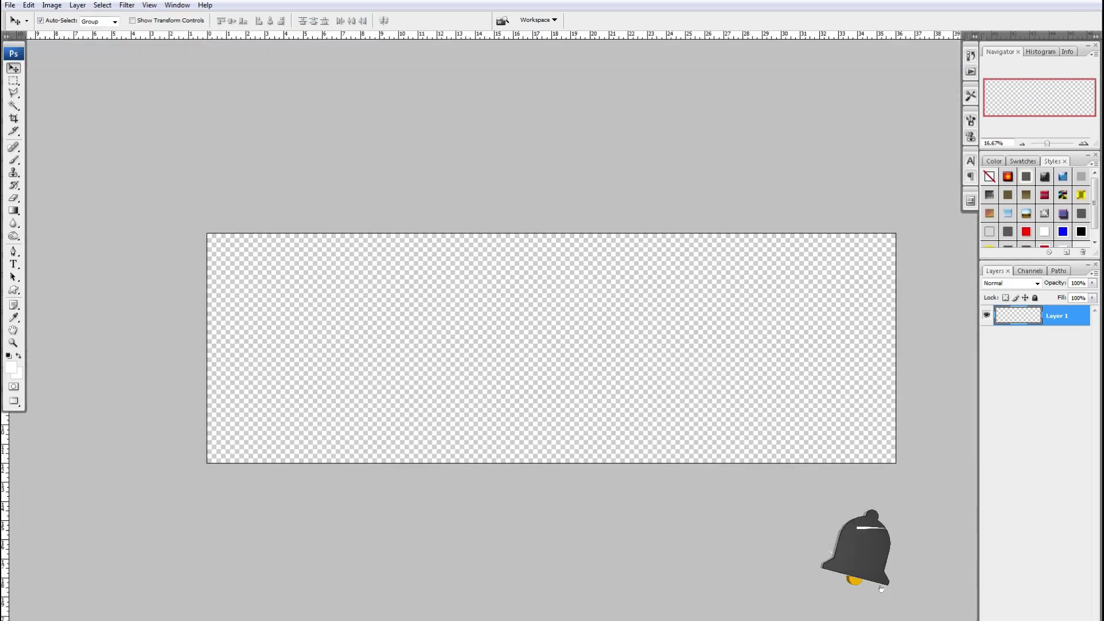
{"action": "left_click_drag", "start_coordinate": [5, 345], "coordinate": [217, 345]}
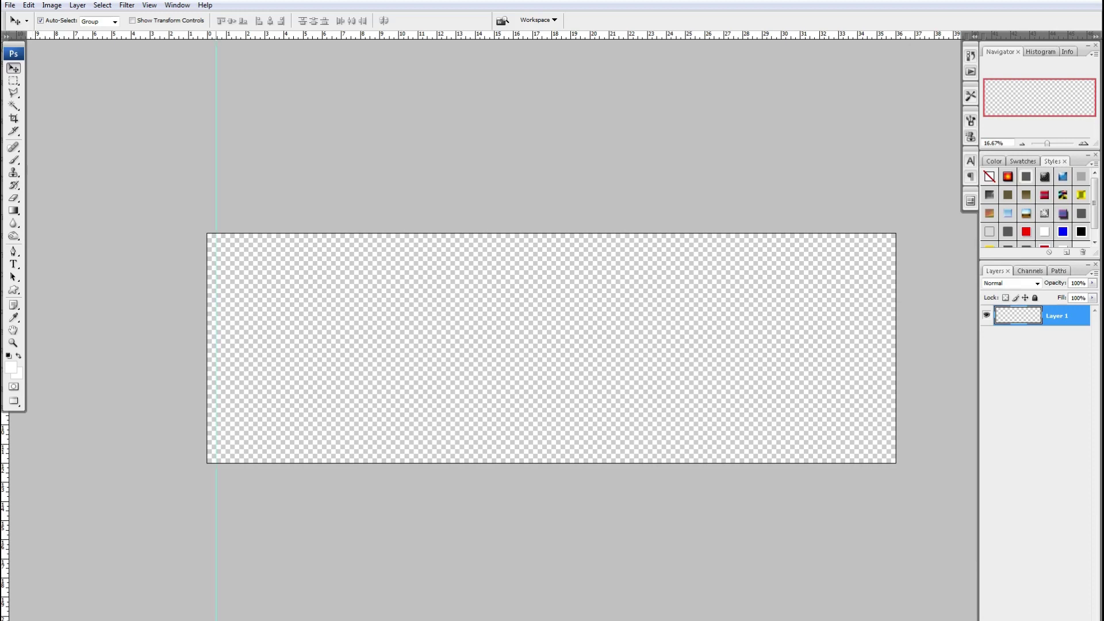
{"action": "left_click_drag", "start_coordinate": [4, 345], "coordinate": [886, 345]}
{"action": "left_click_drag", "start_coordinate": [552, 34], "coordinate": [552, 242]}
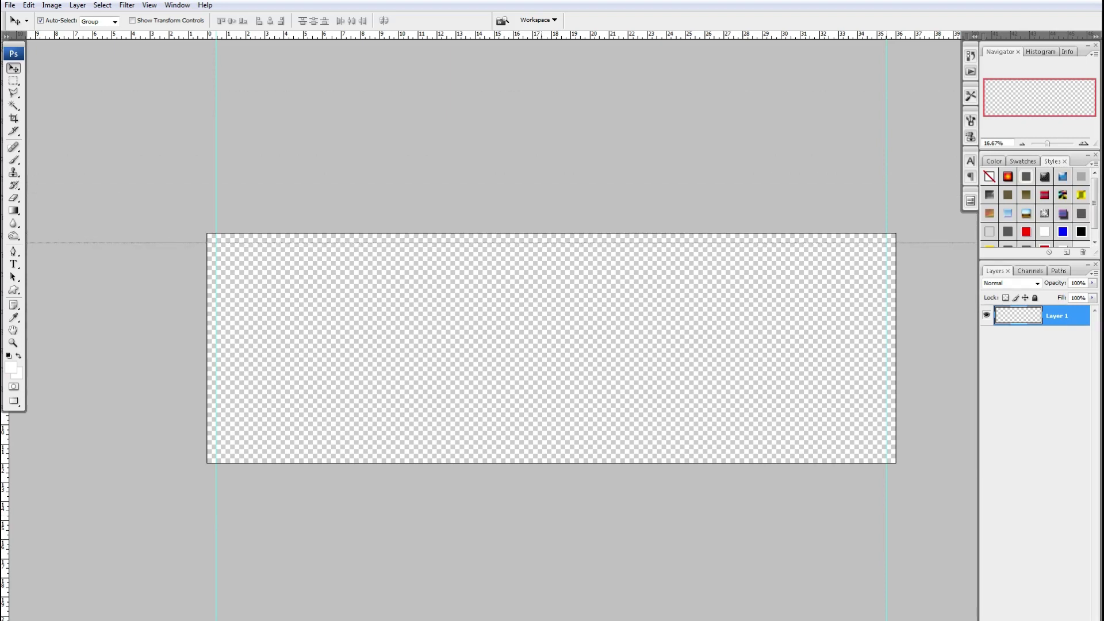
{"action": "left_click_drag", "start_coordinate": [552, 34], "coordinate": [552, 455]}
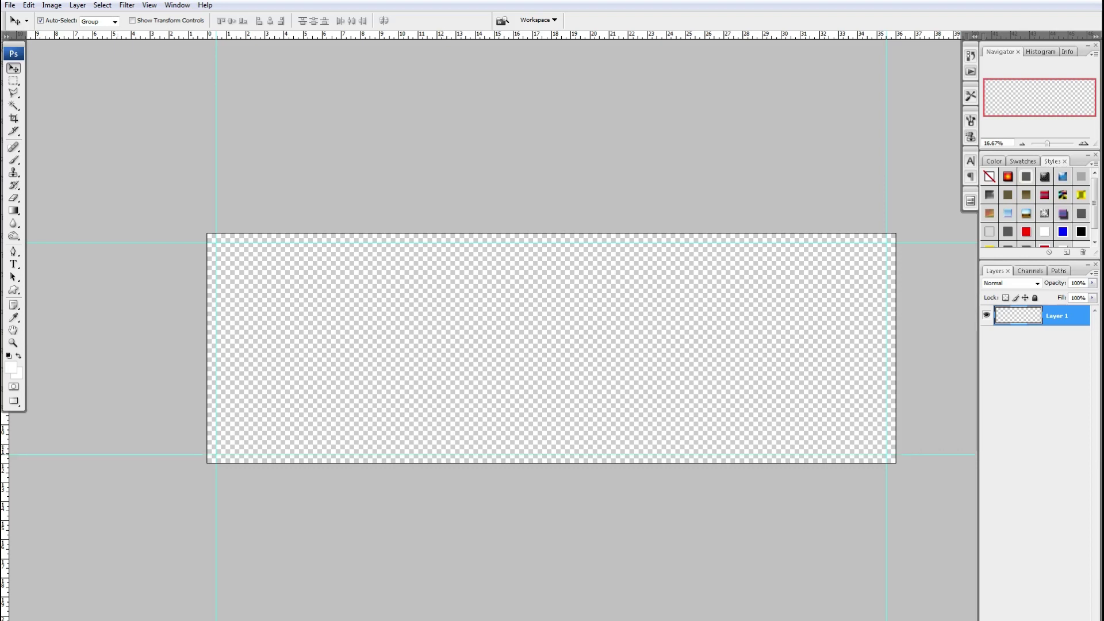
{"action": "left_click_drag", "start_coordinate": [4, 345], "coordinate": [551, 344]}
{"action": "key", "text": "ctrl+r"}
{"action": "key", "text": "f"}
{"action": "key", "text": "f"}
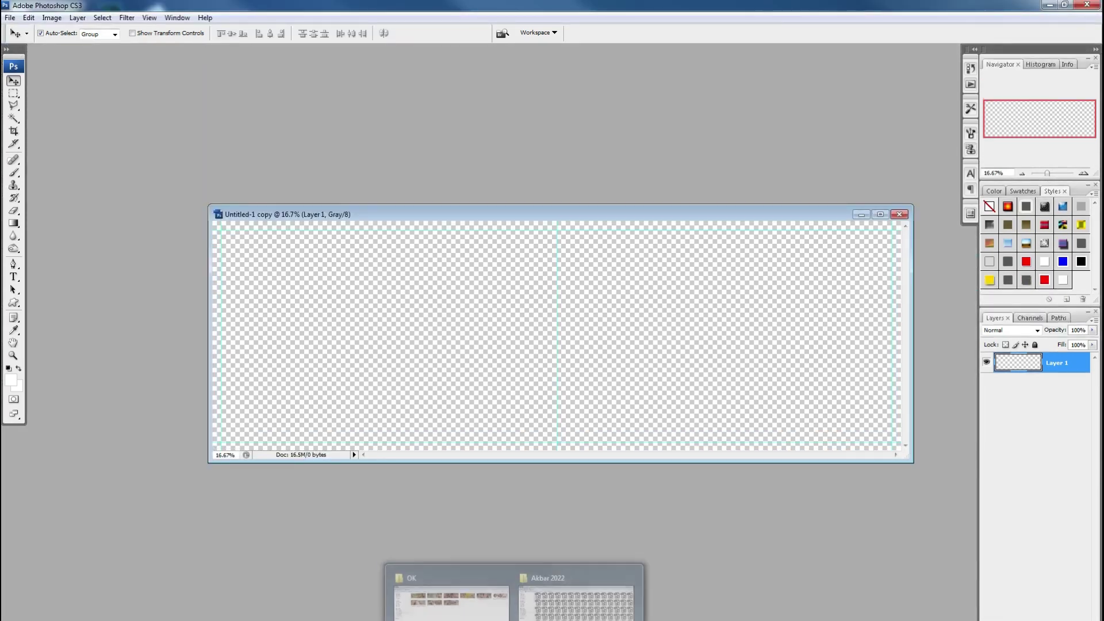
{"action": "left_click", "coordinate": [1034, 437]}
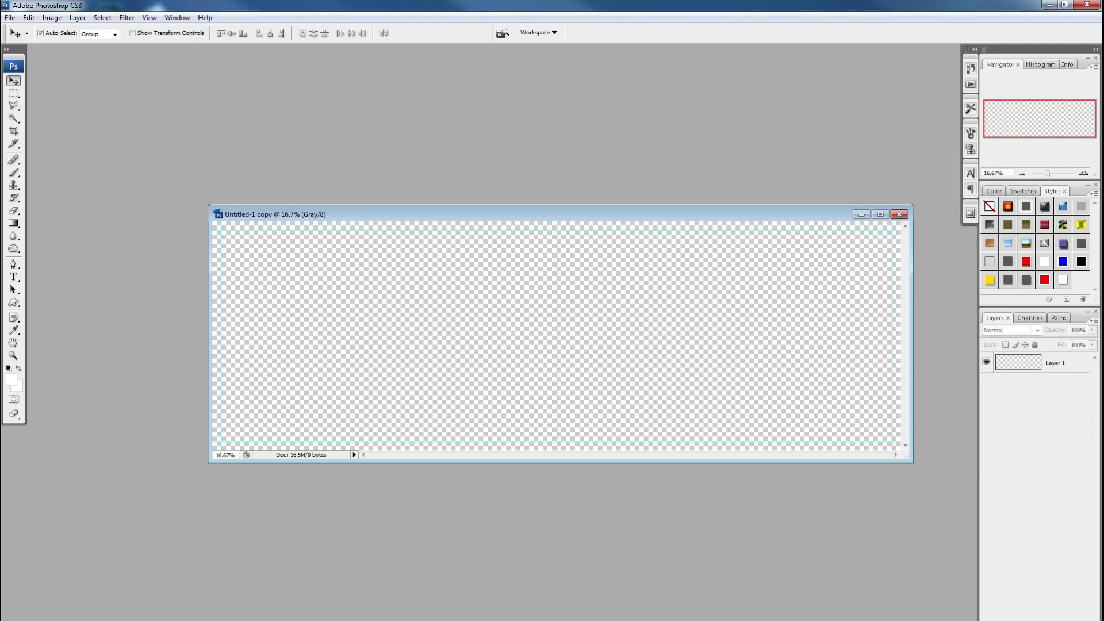
- Duplicate Layer 1, fill the copy with light grey #c0c0c0, and add empty Layer 2 above
{"action": "key", "text": "f"}
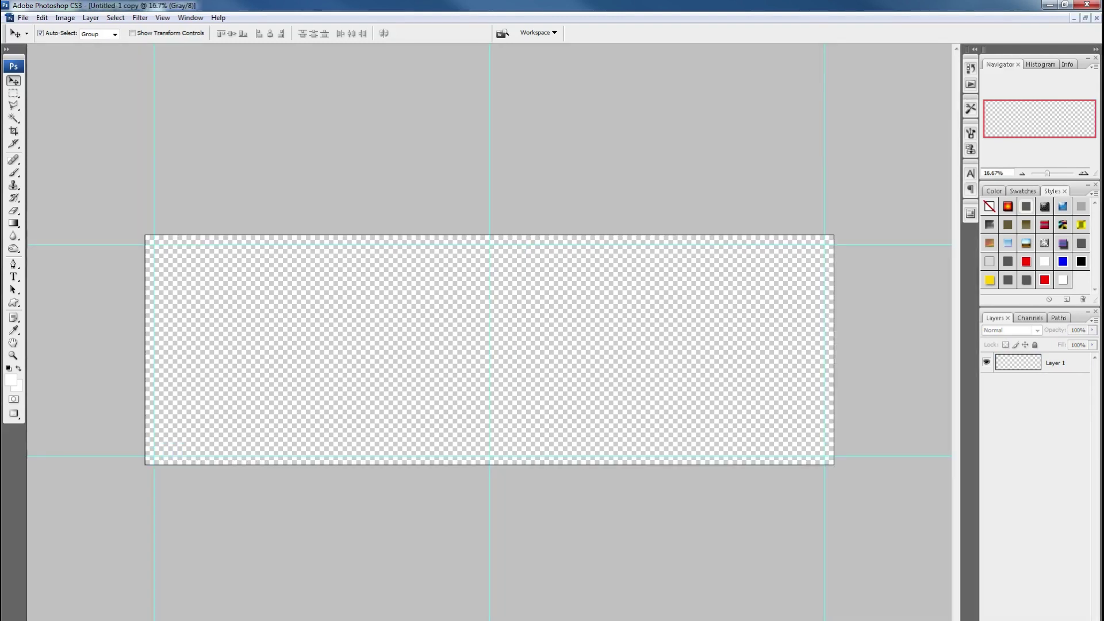
{"action": "left_click", "coordinate": [1056, 363]}
{"action": "key", "text": "ctrl+j"}
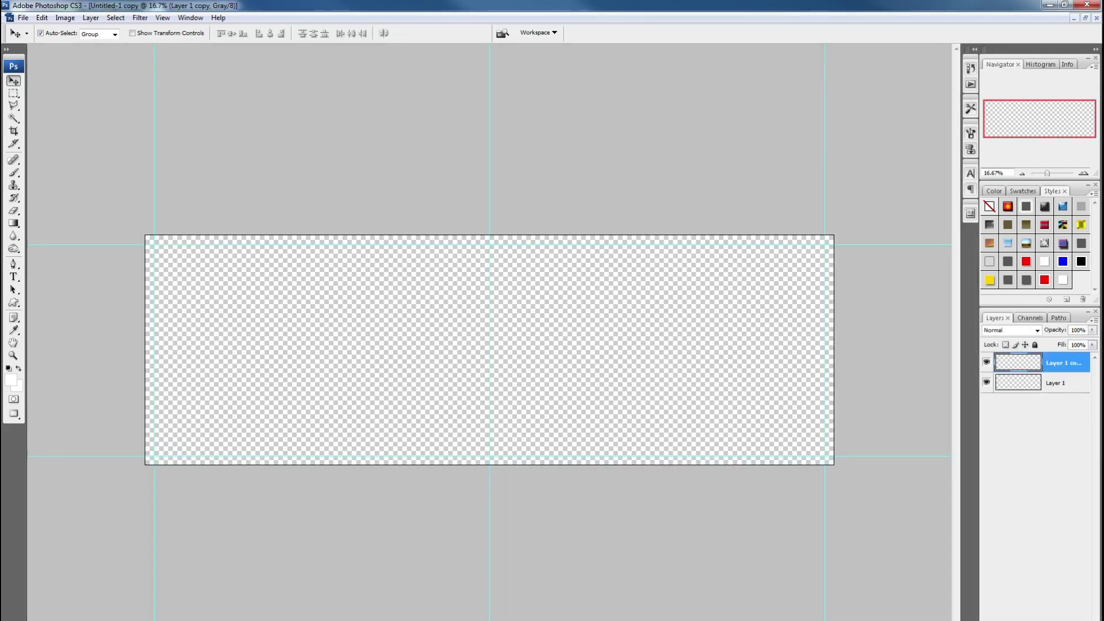
{"action": "key", "text": "d"}
{"action": "left_click", "coordinate": [10, 379]}
{"action": "left_click", "coordinate": [632, 518]}
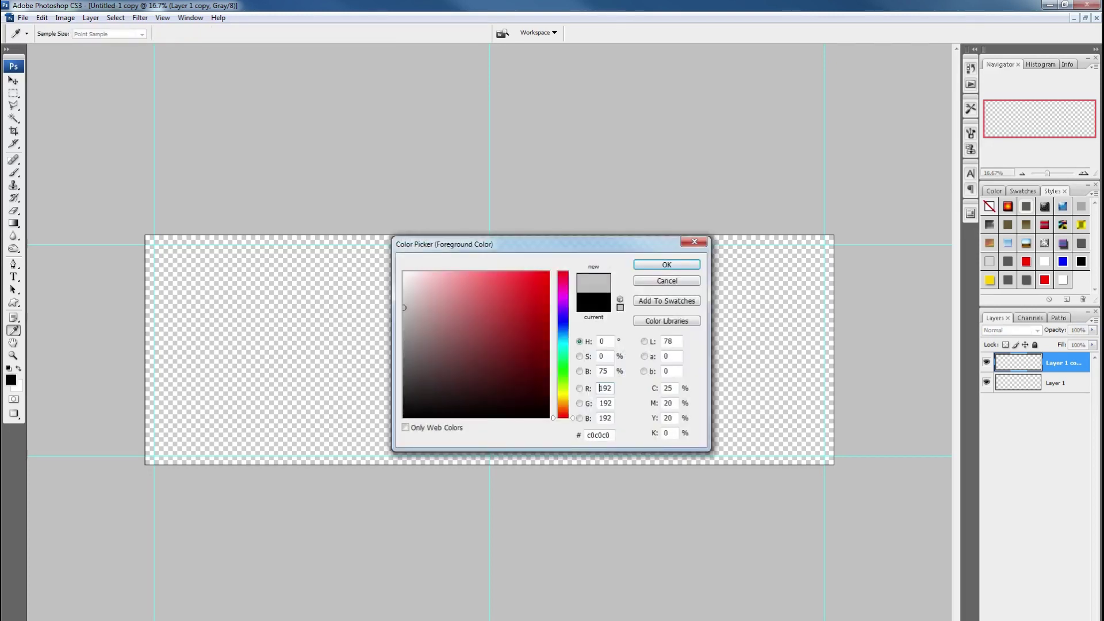
{"action": "key", "text": "Return"}
{"action": "key", "text": "v"}
{"action": "key", "text": "alt+BackSpace"}
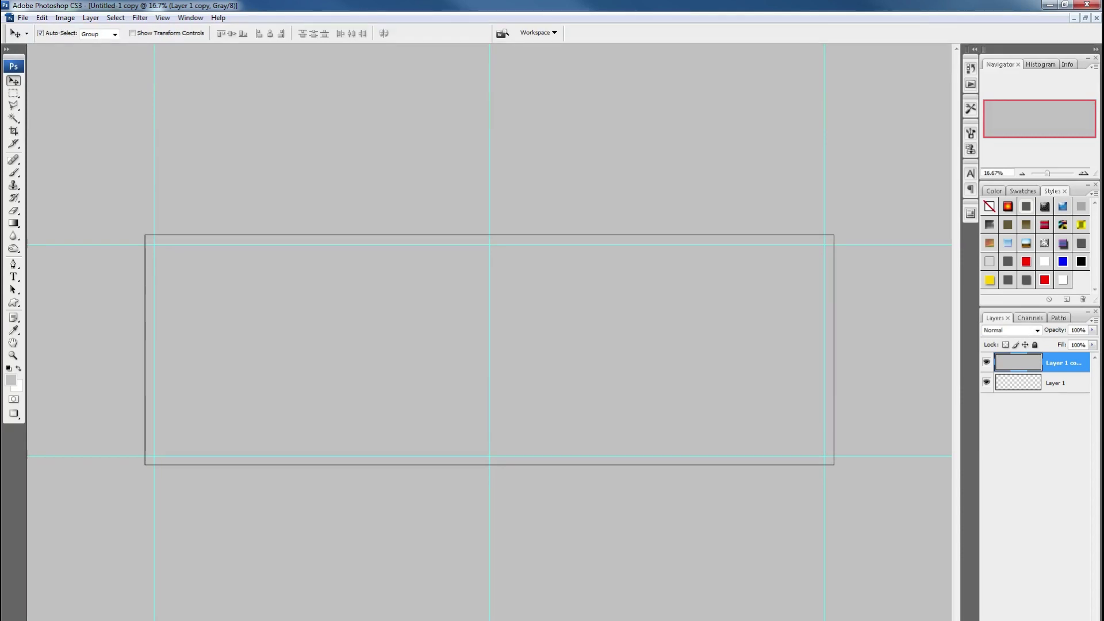
{"action": "key", "text": "ctrl+shift+alt+n"}
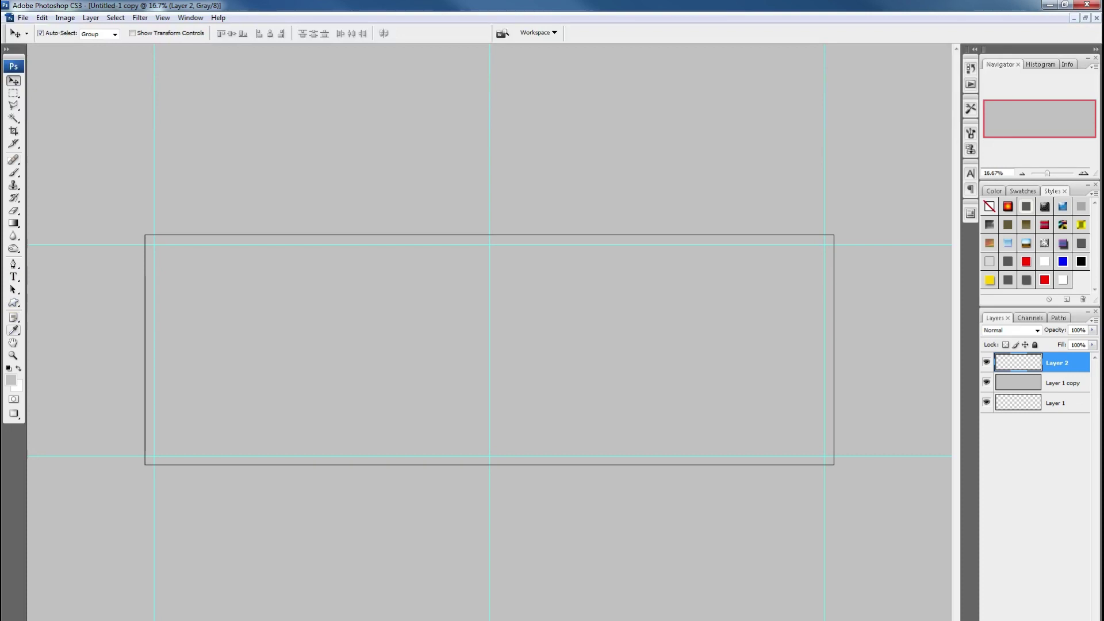
- Switch to the Custom Shape tool and scroll the shape picker to the banners and seals set
{"action": "left_click", "coordinate": [13, 302]}
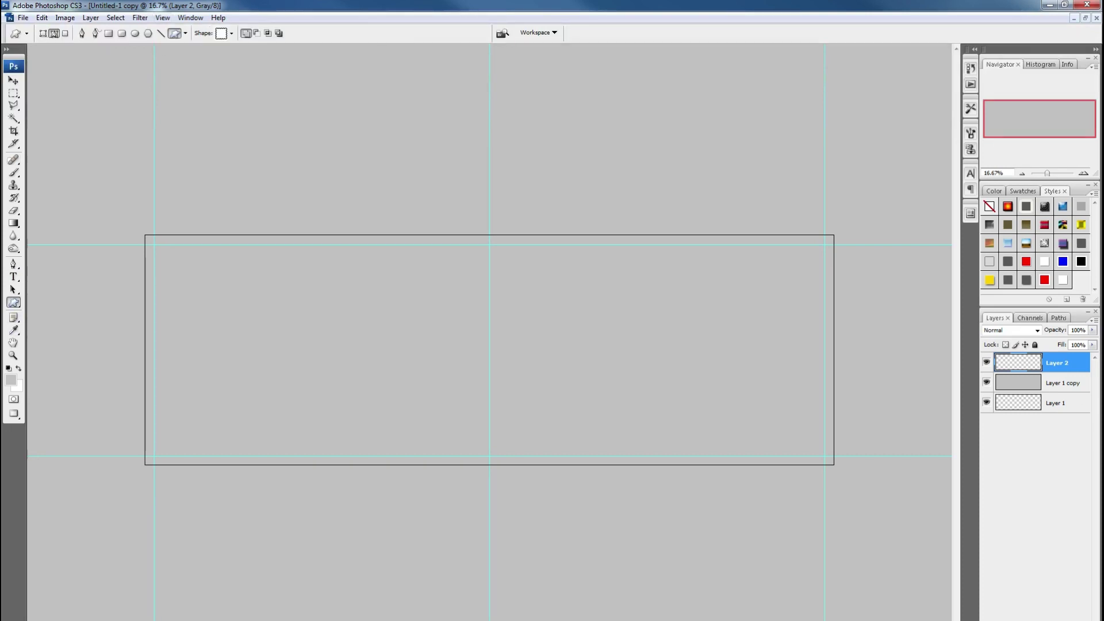
{"action": "left_click", "coordinate": [231, 33]}
{"action": "scroll", "coordinate": [213, 86], "scroll_direction": "down", "scroll_amount": 1}
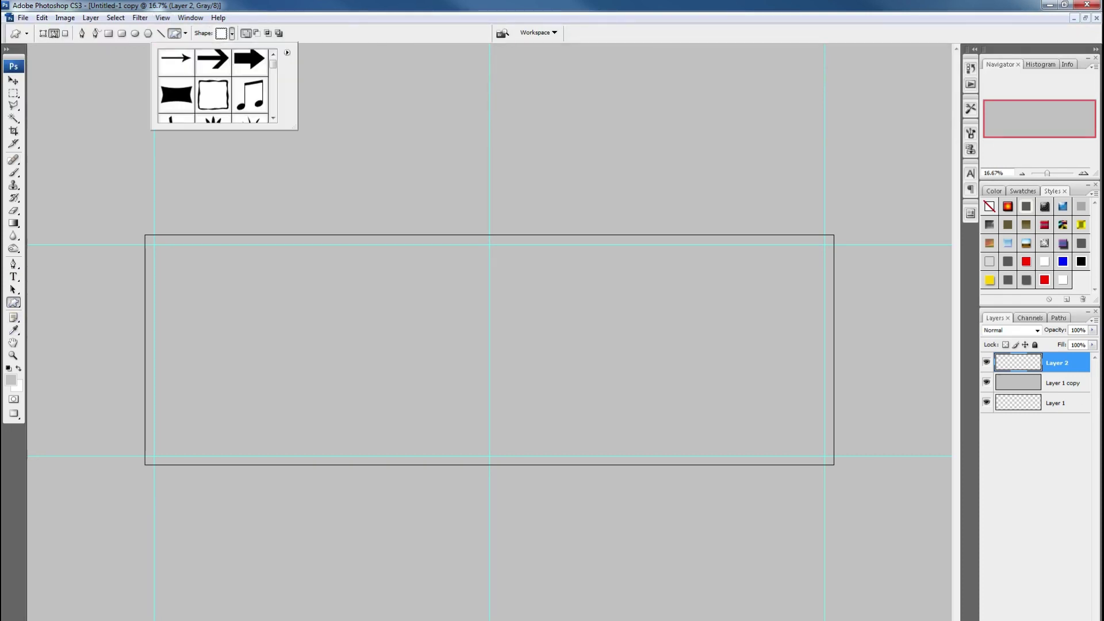
{"action": "scroll", "coordinate": [213, 86], "scroll_direction": "down", "scroll_amount": 1}
{"action": "scroll", "coordinate": [212, 86], "scroll_direction": "down", "scroll_amount": 1}
{"action": "scroll", "coordinate": [213, 86], "scroll_direction": "down", "scroll_amount": 1}
{"action": "scroll", "coordinate": [212, 86], "scroll_direction": "down", "scroll_amount": 1}
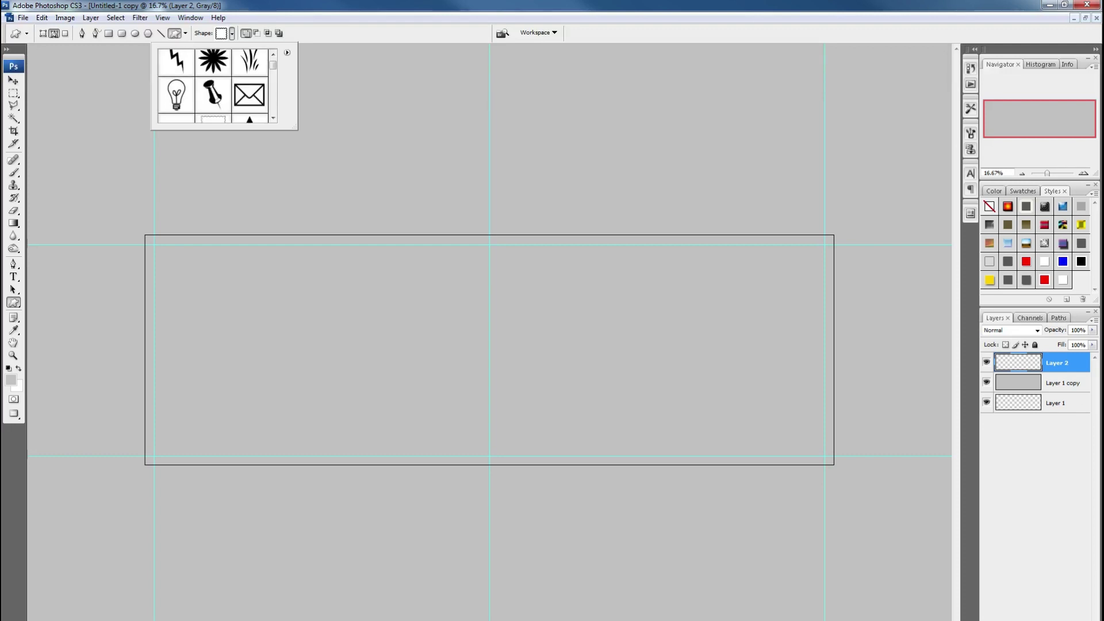
{"action": "scroll", "coordinate": [212, 86], "scroll_direction": "down", "scroll_amount": 1}
{"action": "scroll", "coordinate": [213, 86], "scroll_direction": "down", "scroll_amount": 1}
{"action": "scroll", "coordinate": [213, 87], "scroll_direction": "down", "scroll_amount": 1}
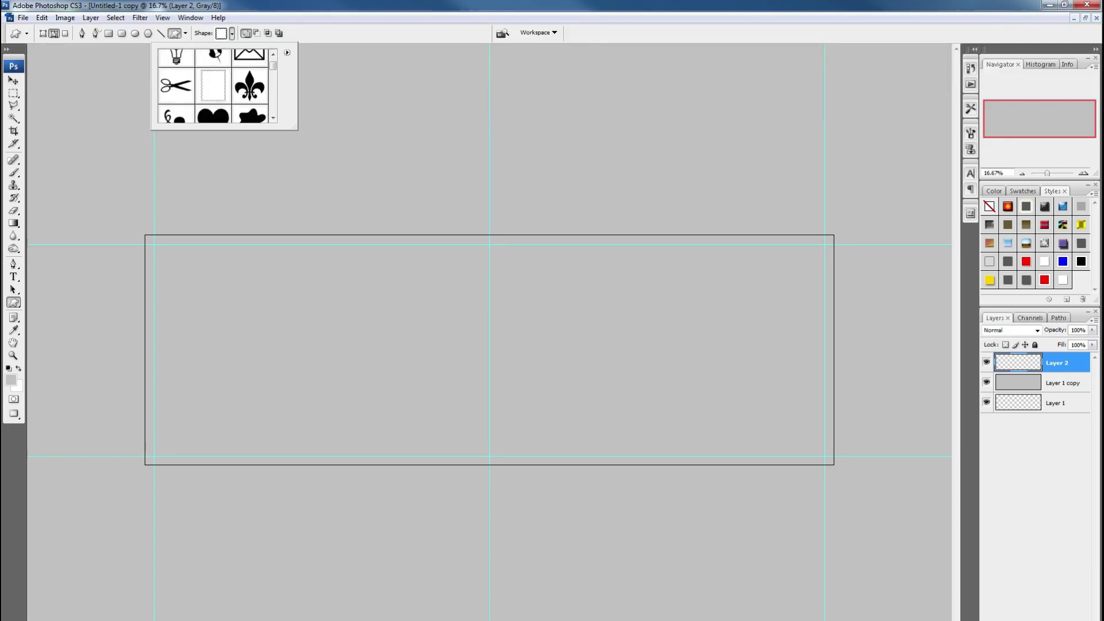
{"action": "scroll", "coordinate": [212, 86], "scroll_direction": "down", "scroll_amount": 1}
{"action": "scroll", "coordinate": [213, 86], "scroll_direction": "down", "scroll_amount": 1}
{"action": "scroll", "coordinate": [212, 86], "scroll_direction": "down", "scroll_amount": 1}
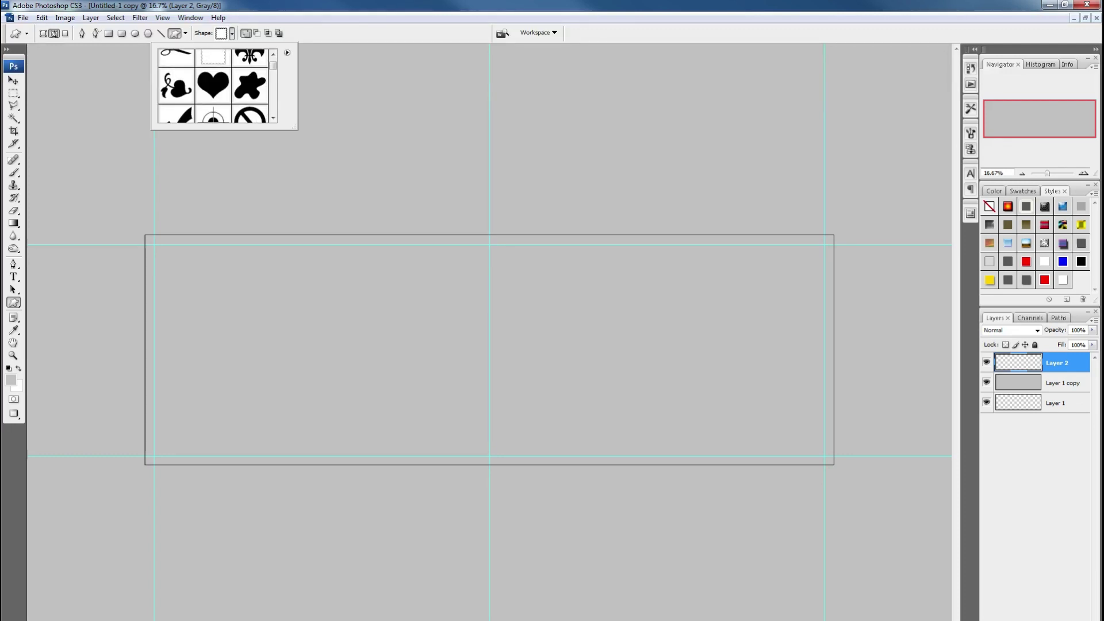
{"action": "scroll", "coordinate": [213, 87], "scroll_direction": "down", "scroll_amount": 1}
{"action": "scroll", "coordinate": [213, 86], "scroll_direction": "down", "scroll_amount": 1}
{"action": "scroll", "coordinate": [212, 86], "scroll_direction": "down", "scroll_amount": 1}
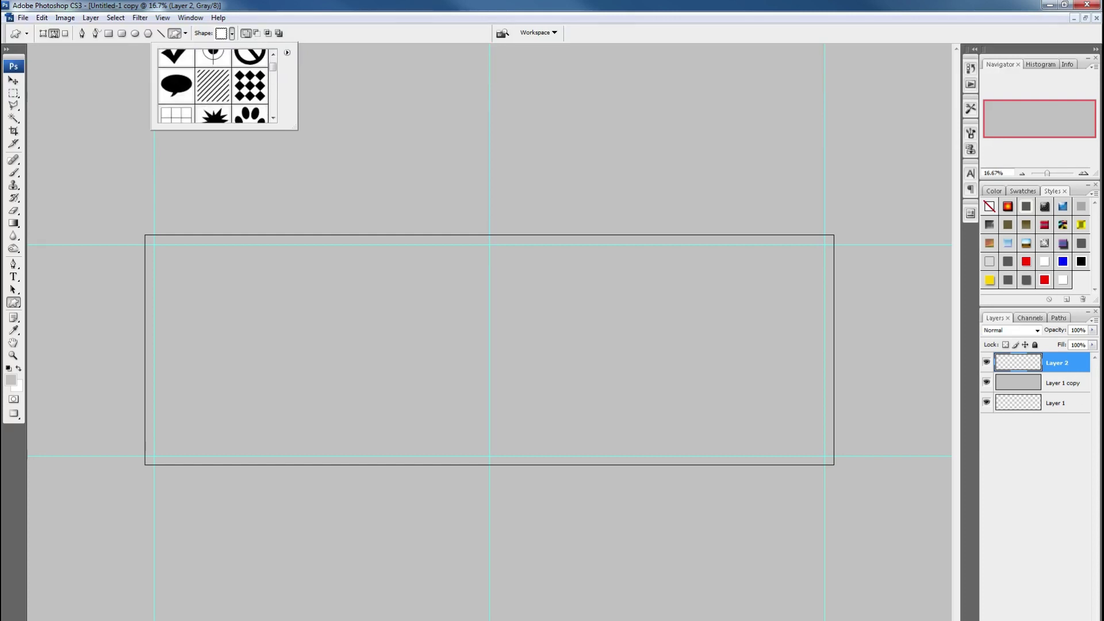
{"action": "scroll", "coordinate": [212, 86], "scroll_direction": "down", "scroll_amount": 1}
{"action": "scroll", "coordinate": [212, 87], "scroll_direction": "down", "scroll_amount": 1}
{"action": "scroll", "coordinate": [213, 86], "scroll_direction": "down", "scroll_amount": 1}
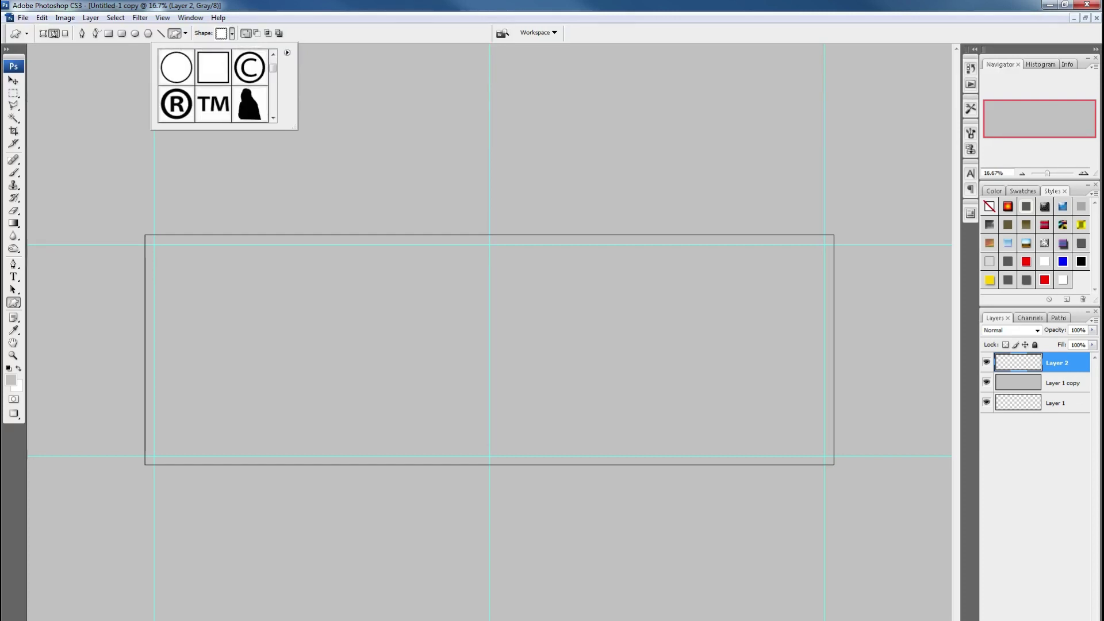
{"action": "scroll", "coordinate": [213, 86], "scroll_direction": "down", "scroll_amount": 1}
{"action": "scroll", "coordinate": [213, 87], "scroll_direction": "down", "scroll_amount": 1}
{"action": "scroll", "coordinate": [212, 86], "scroll_direction": "down", "scroll_amount": 1}
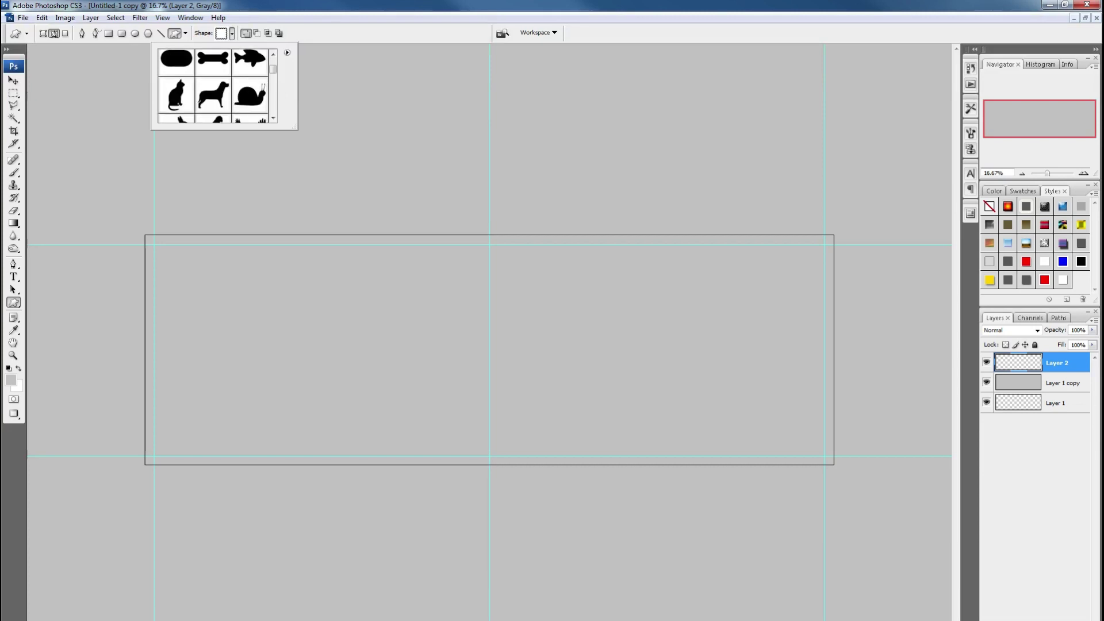
{"action": "scroll", "coordinate": [213, 86], "scroll_direction": "down", "scroll_amount": 1}
{"action": "scroll", "coordinate": [213, 86], "scroll_direction": "down", "scroll_amount": 1}
{"action": "scroll", "coordinate": [213, 87], "scroll_direction": "down", "scroll_amount": 1}
{"action": "scroll", "coordinate": [213, 87], "scroll_direction": "down", "scroll_amount": 1}
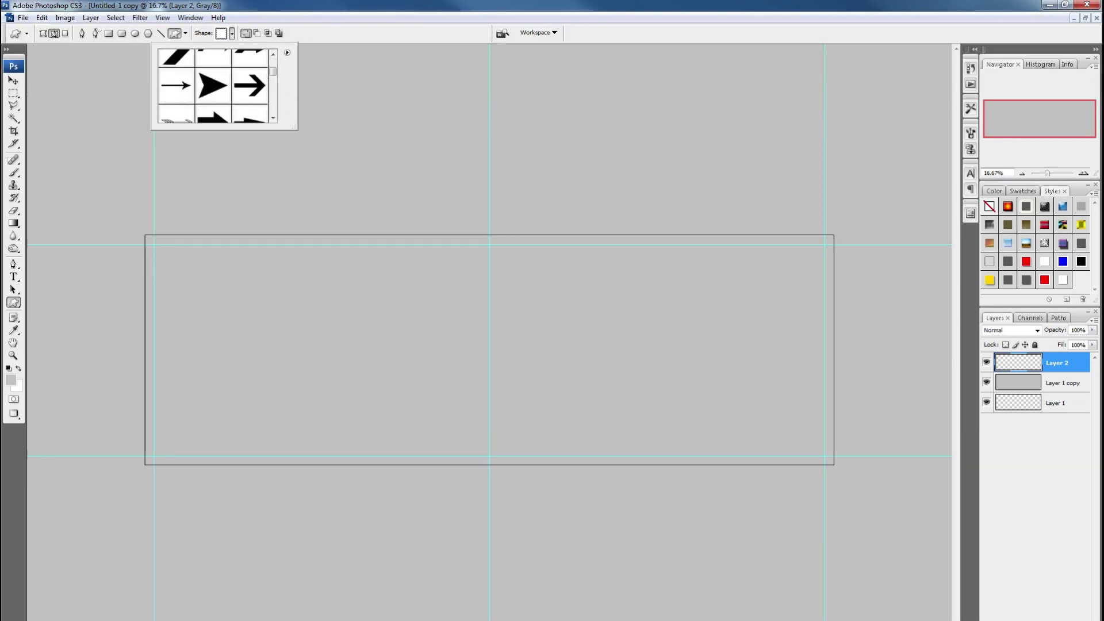
{"action": "scroll", "coordinate": [213, 86], "scroll_direction": "down", "scroll_amount": 1}
{"action": "scroll", "coordinate": [213, 86], "scroll_direction": "down", "scroll_amount": 1}
{"action": "scroll", "coordinate": [252, 61], "scroll_direction": "down", "scroll_amount": 1}
{"action": "scroll", "coordinate": [253, 86], "scroll_direction": "down", "scroll_amount": 1}
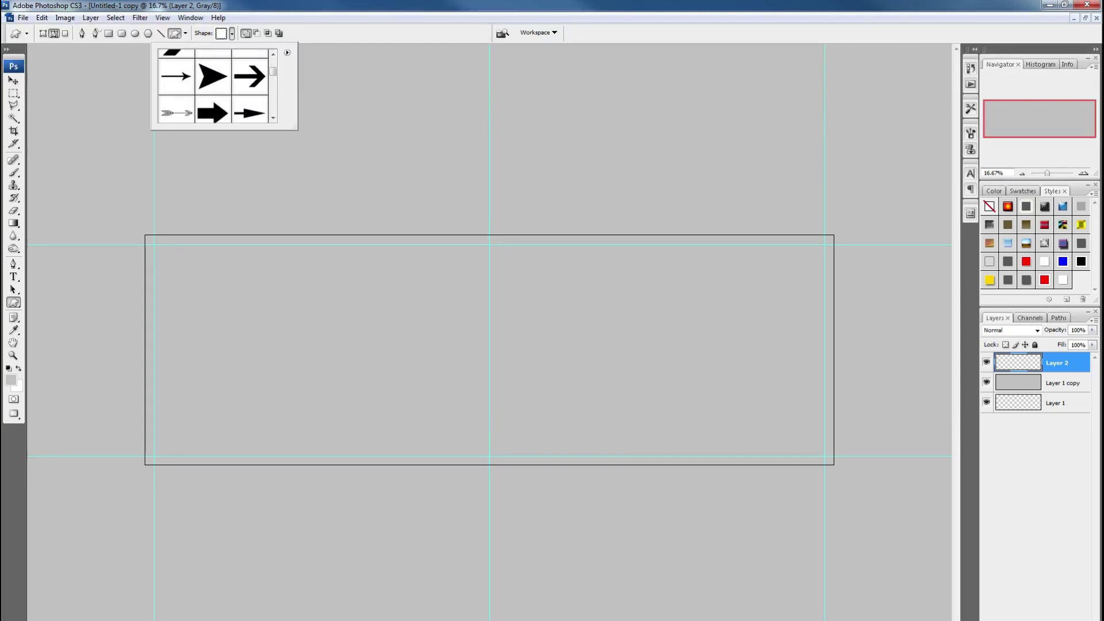
{"action": "scroll", "coordinate": [253, 89], "scroll_direction": "down", "scroll_amount": 1}
{"action": "scroll", "coordinate": [253, 89], "scroll_direction": "down", "scroll_amount": 1}
{"action": "scroll", "coordinate": [253, 89], "scroll_direction": "down", "scroll_amount": 1}
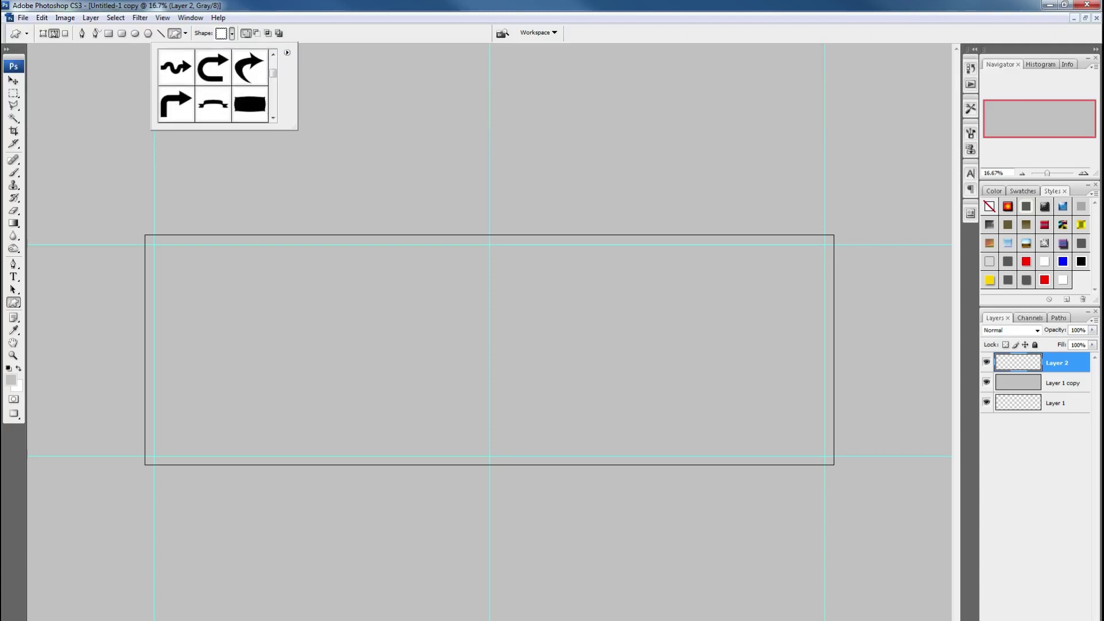
{"action": "scroll", "coordinate": [253, 88], "scroll_direction": "down", "scroll_amount": 1}
{"action": "scroll", "coordinate": [253, 89], "scroll_direction": "down", "scroll_amount": 1}
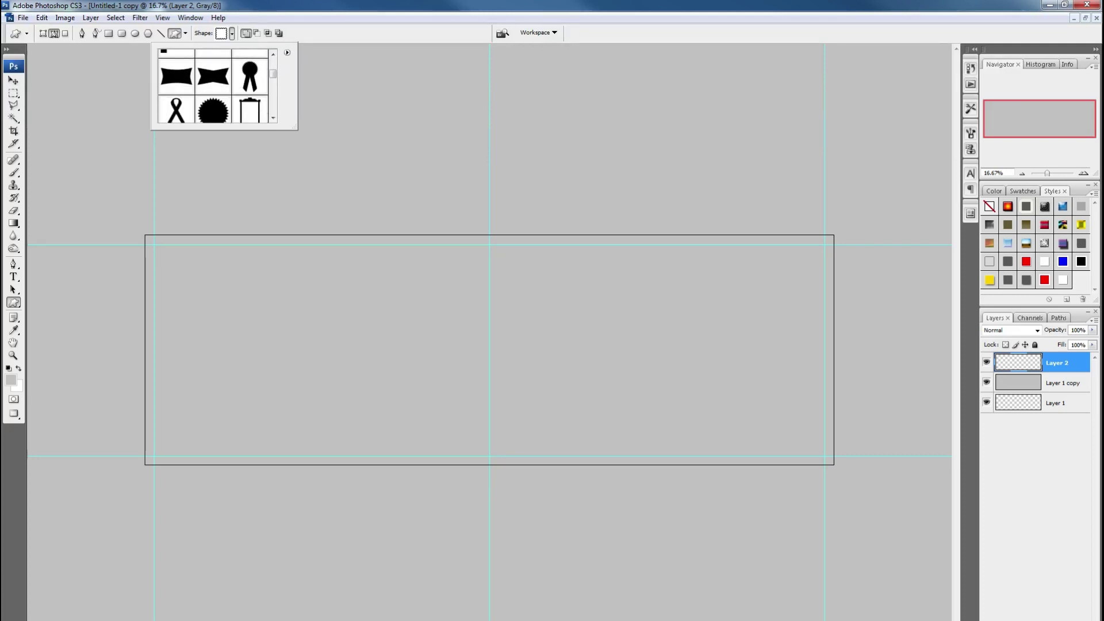
- Draw a starburst seal on the banner's left side and fill it white
{"action": "left_click", "coordinate": [213, 110]}
{"action": "left_click_drag", "start_coordinate": [234, 286], "coordinate": [377, 427]}
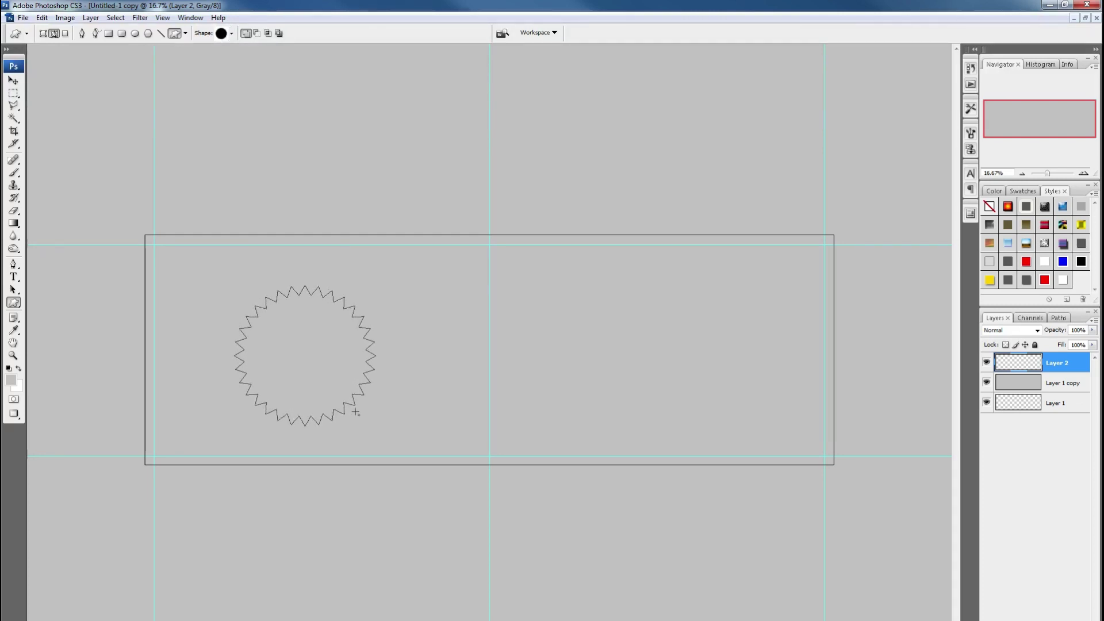
{"action": "right_click", "coordinate": [338, 326]}
{"action": "left_click", "coordinate": [373, 380]}
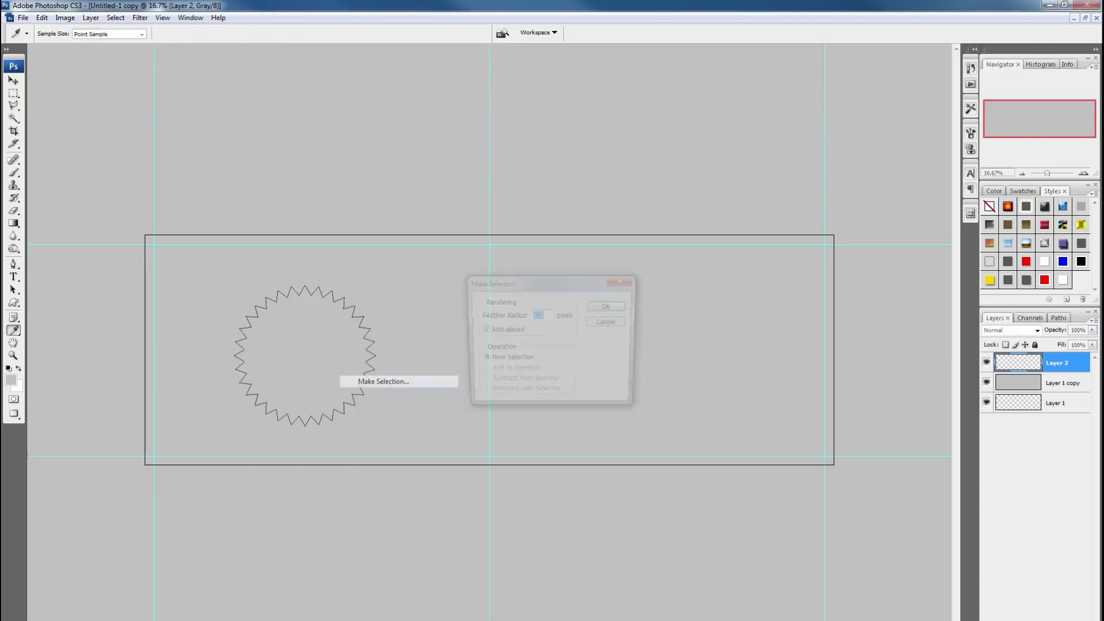
{"action": "key", "text": "Return"}
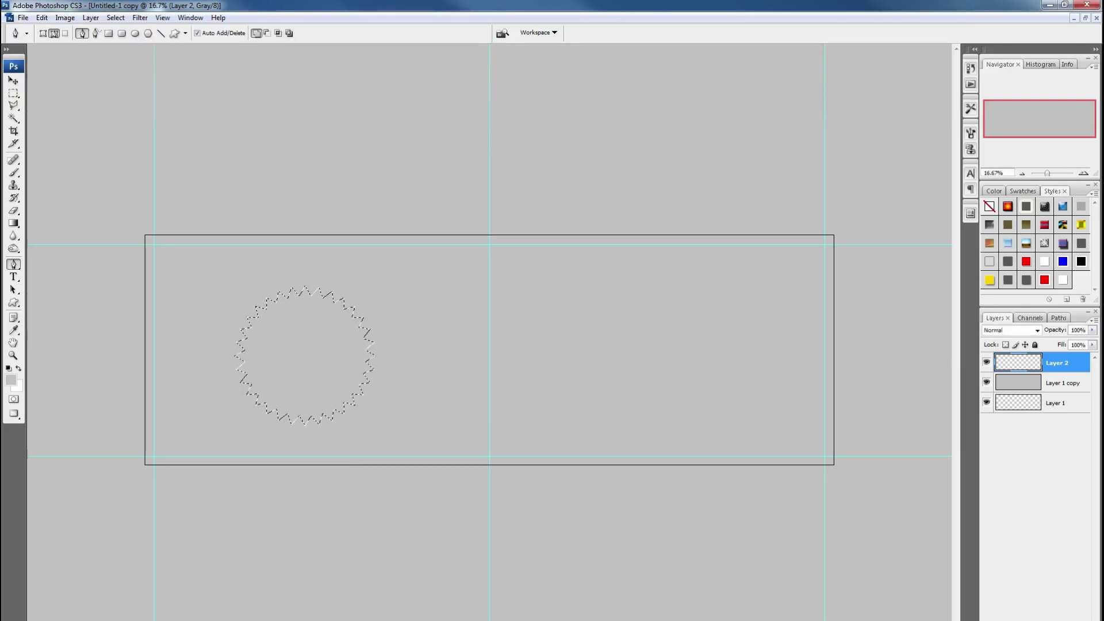
{"action": "key", "text": "ctrl+BackSpace"}
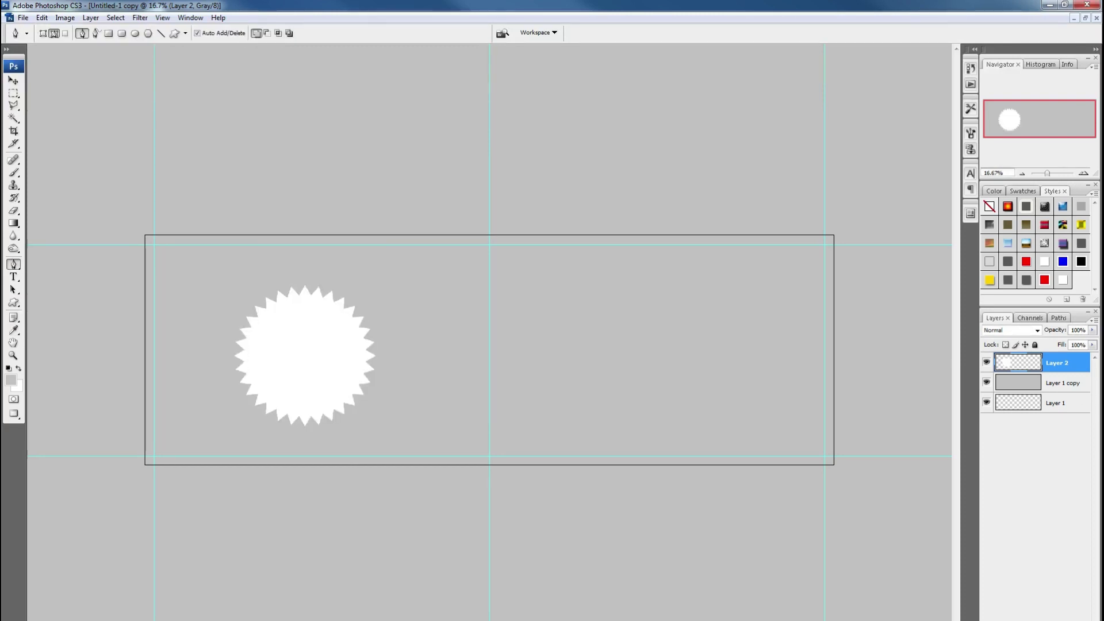
- Add two smaller starburst copies scaled to about 71%, placed diagonally down and right
{"action": "key", "text": "v"}
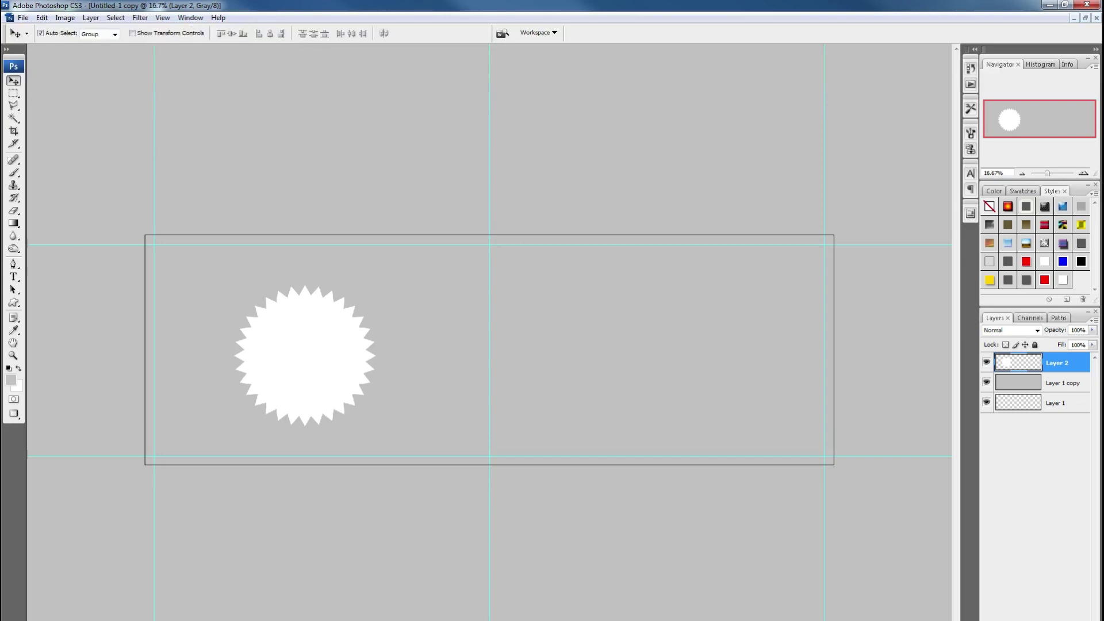
{"action": "left_click_drag", "start_coordinate": [305, 355], "coordinate": [224, 315]}
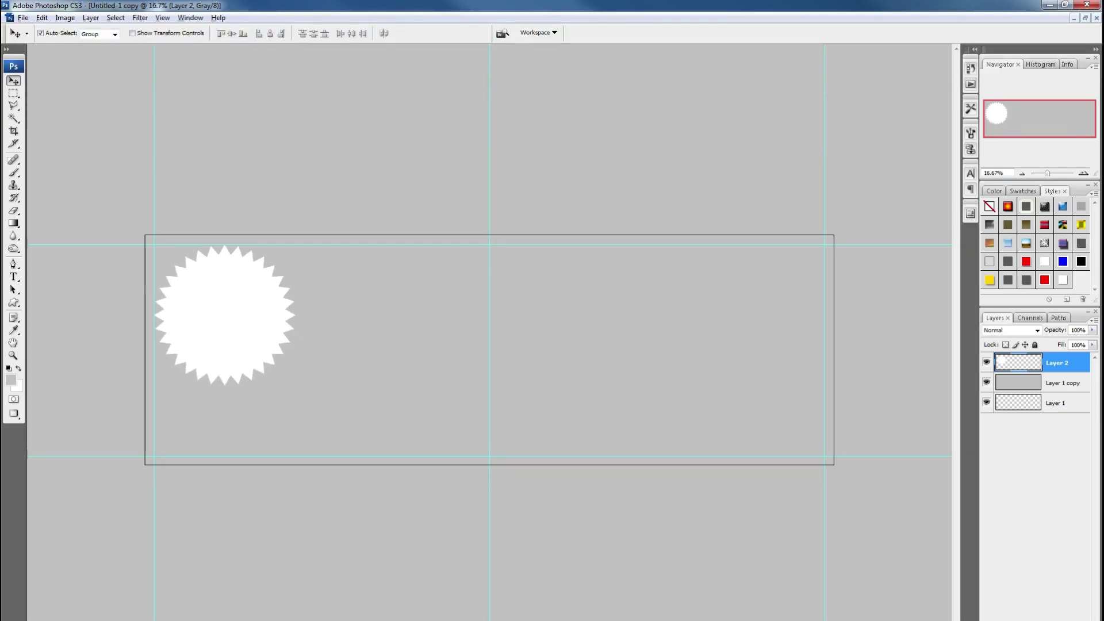
{"action": "left_click_drag", "start_coordinate": [224, 315], "coordinate": [331, 380]}
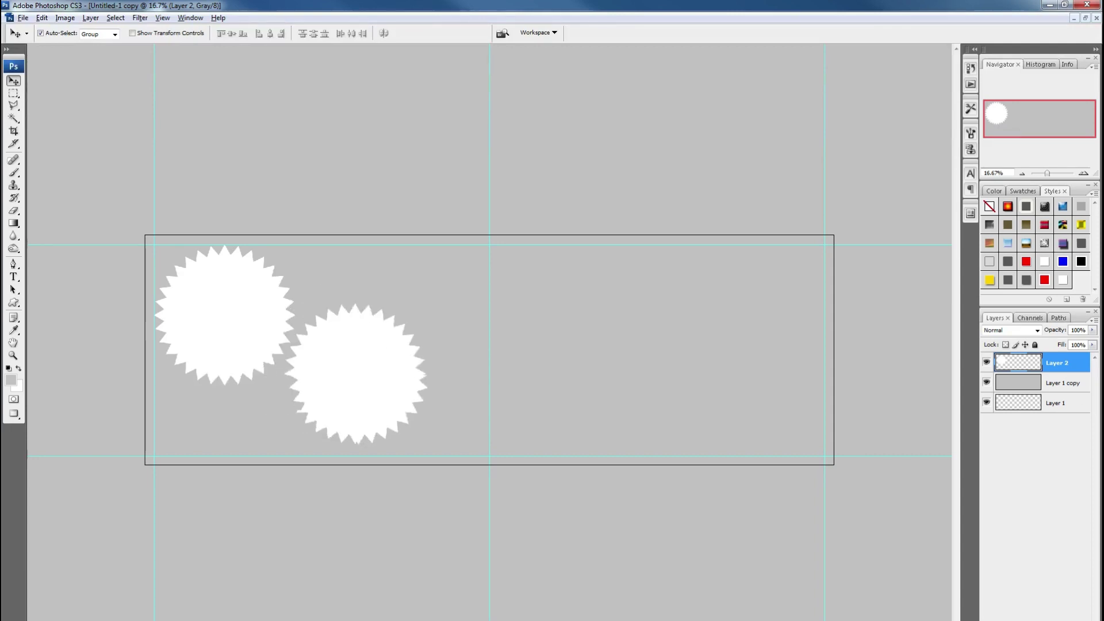
{"action": "key", "text": "ctrl+t"}
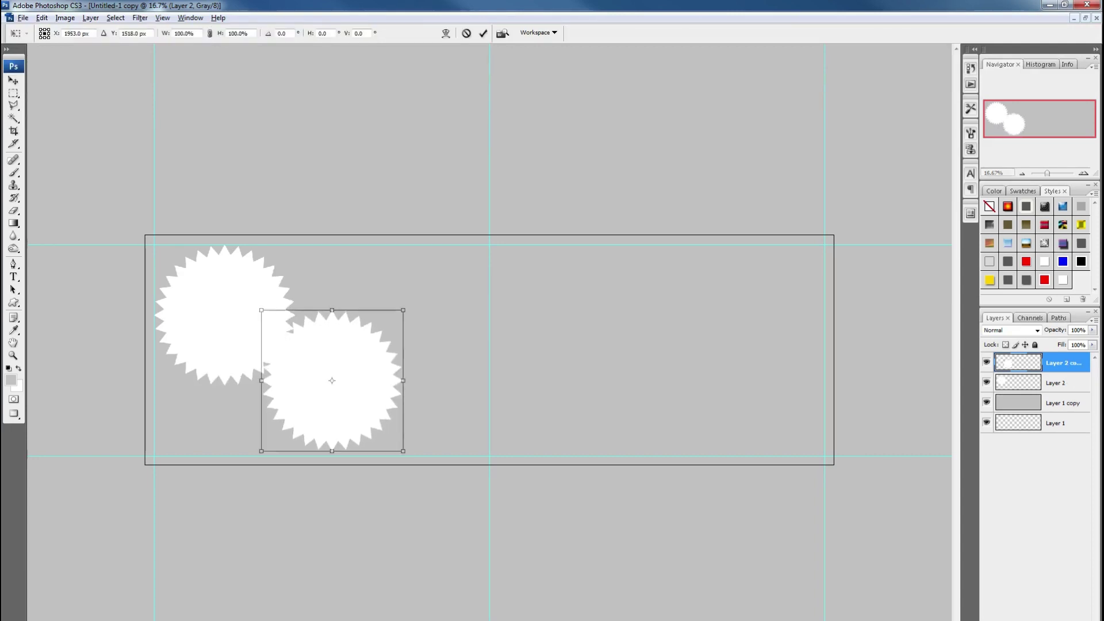
{"action": "left_click_drag", "start_coordinate": [403, 451], "coordinate": [361, 409]}
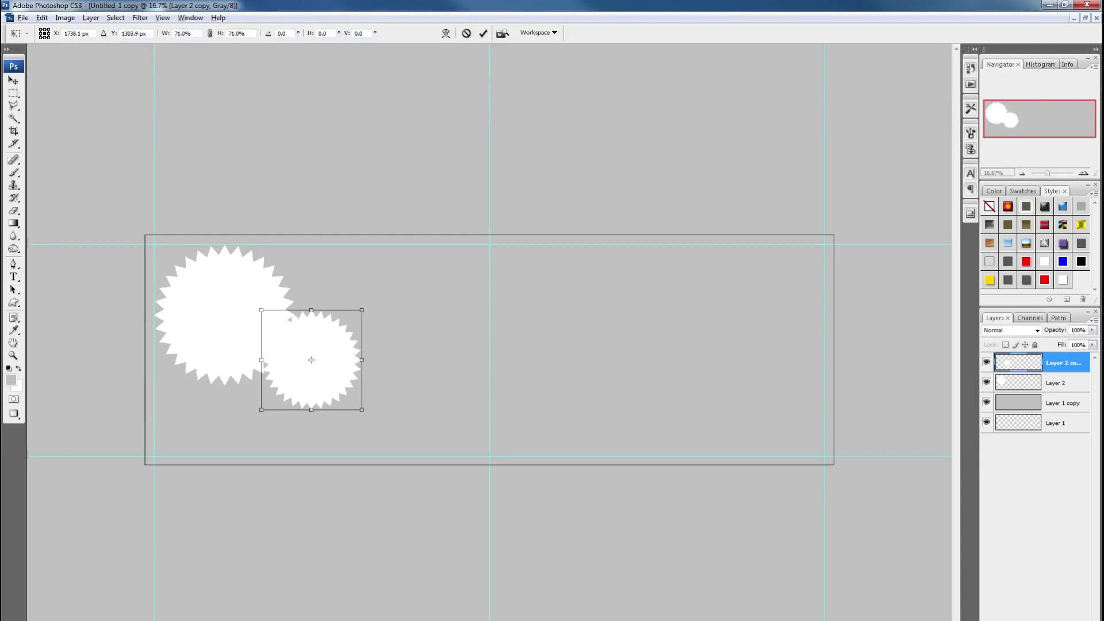
{"action": "left_click_drag", "start_coordinate": [311, 360], "coordinate": [318, 390]}
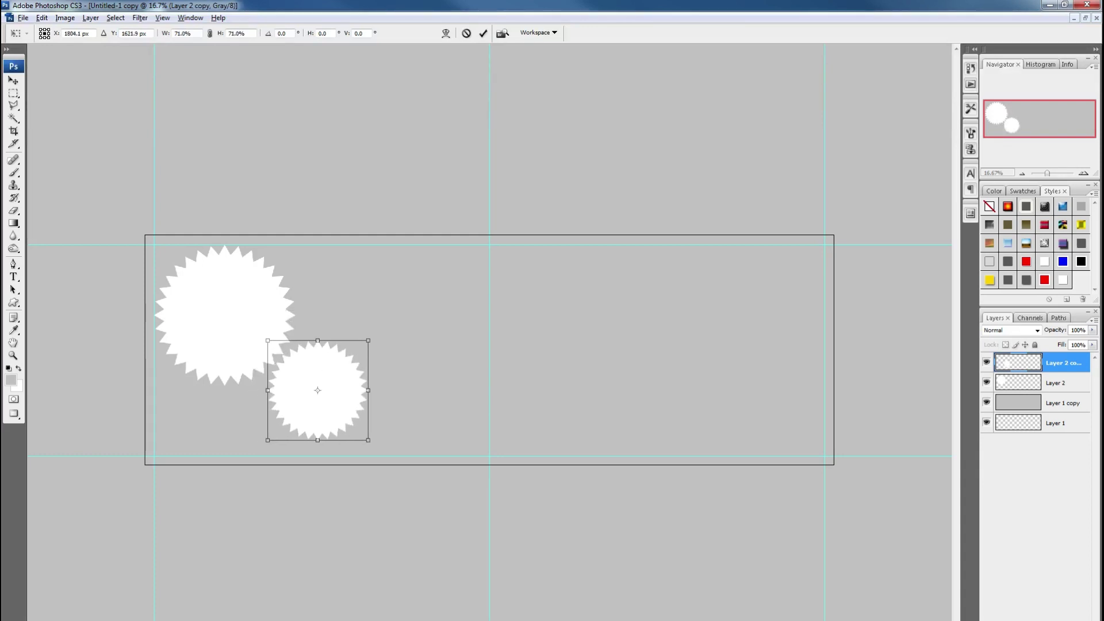
{"action": "key", "text": "Return"}
{"action": "key", "text": "ctrl+j"}
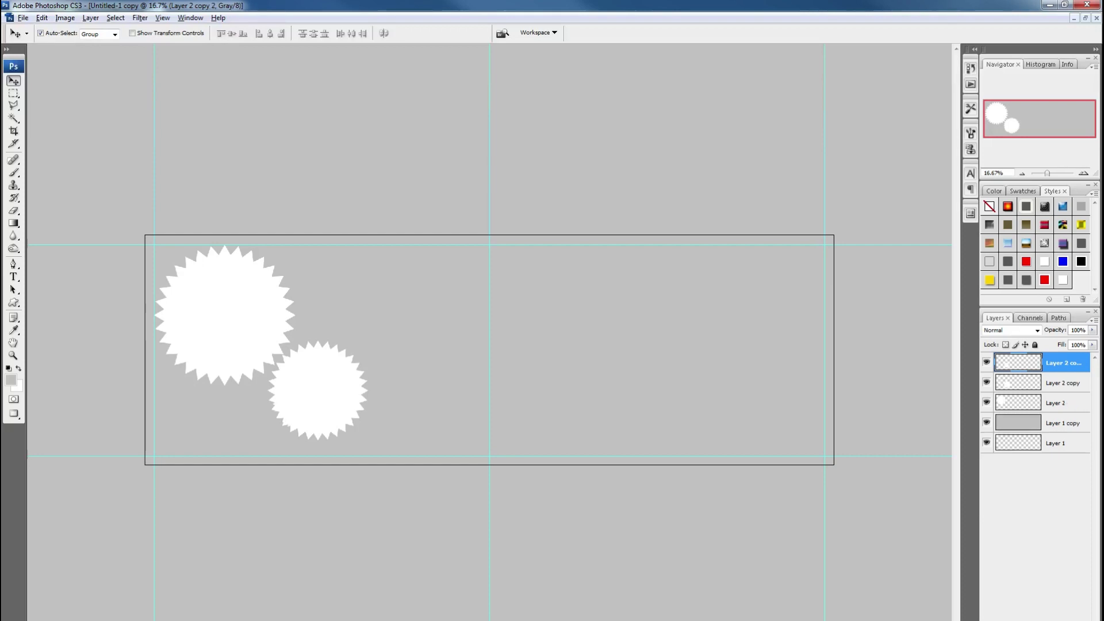
{"action": "mouse_move", "coordinate": [316, 391]}
{"action": "left_mouse_down"}
{"action": "mouse_move", "coordinate": [405, 397]}
{"action": "mouse_move", "coordinate": [317, 390]}
{"action": "mouse_move", "coordinate": [411, 340]}
{"action": "mouse_move", "coordinate": [404, 413]}
{"action": "left_mouse_up"}
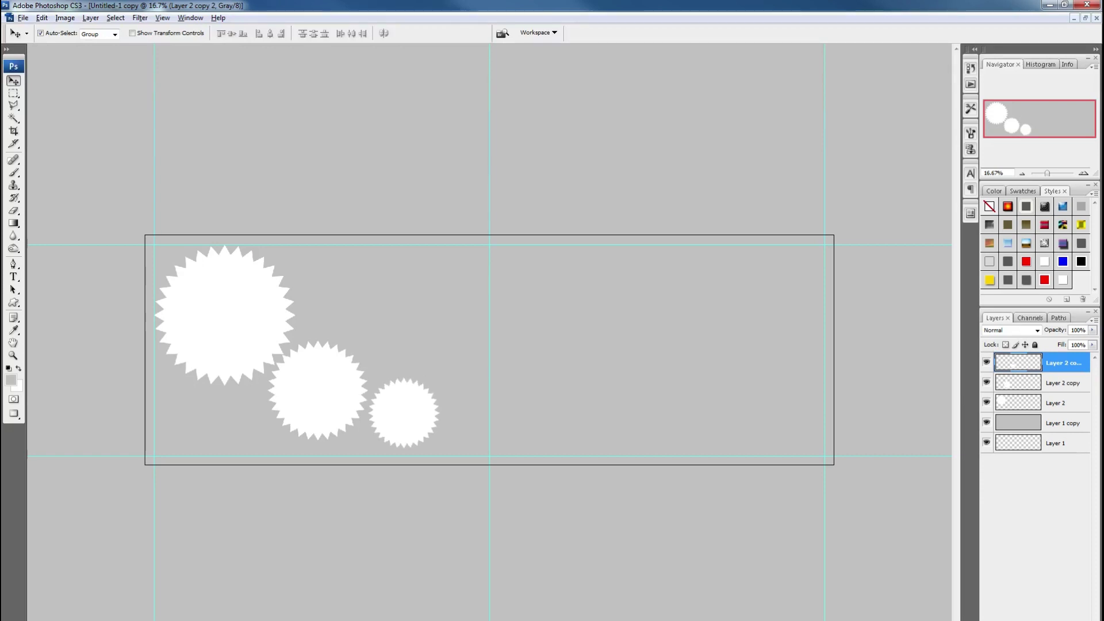
{"action": "left_click", "coordinate": [1062, 382], "text": "shift"}
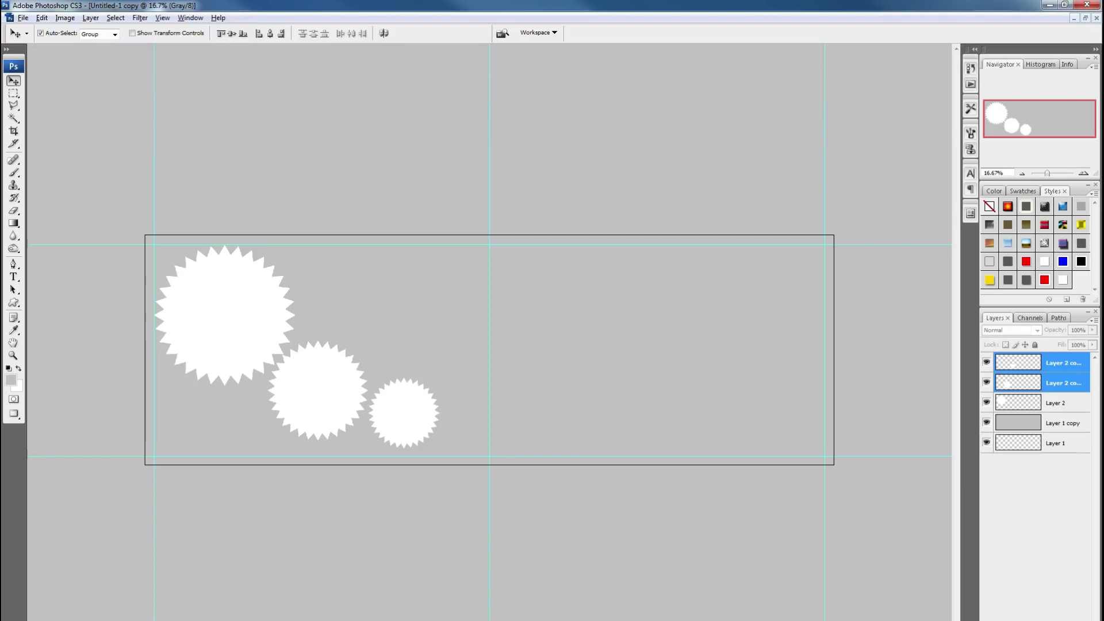
- Enlarge all three starburst seals together, then add an empty Layer 3 on top
{"action": "key", "text": "shift+Right"}
{"action": "key", "text": "shift+Right"}
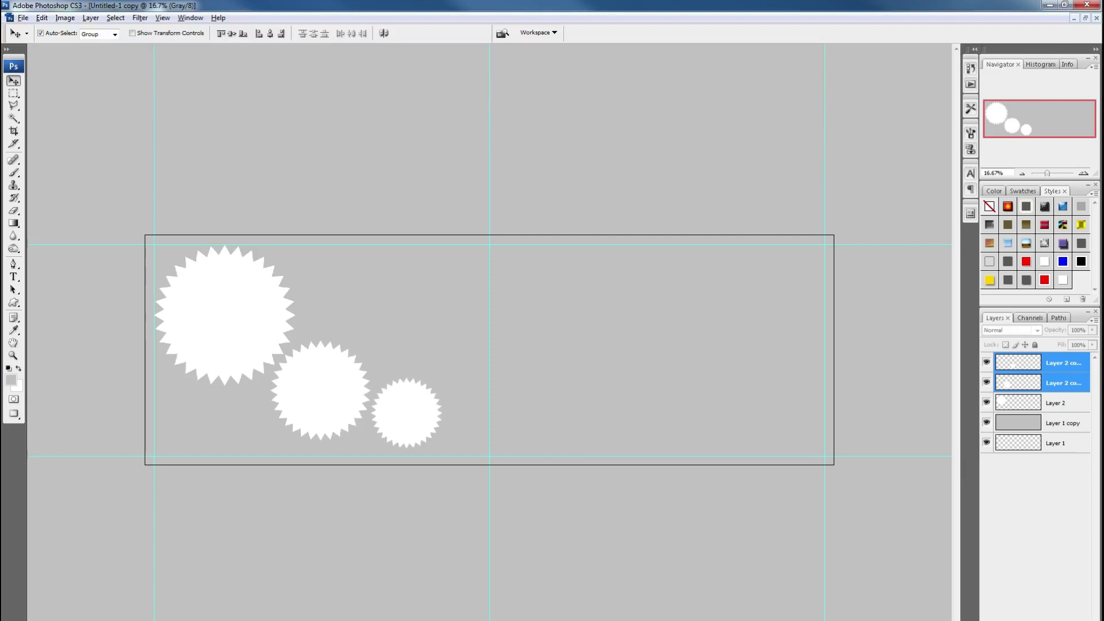
{"action": "left_click", "coordinate": [1057, 403], "text": "shift"}
{"action": "key", "text": "ctrl+t"}
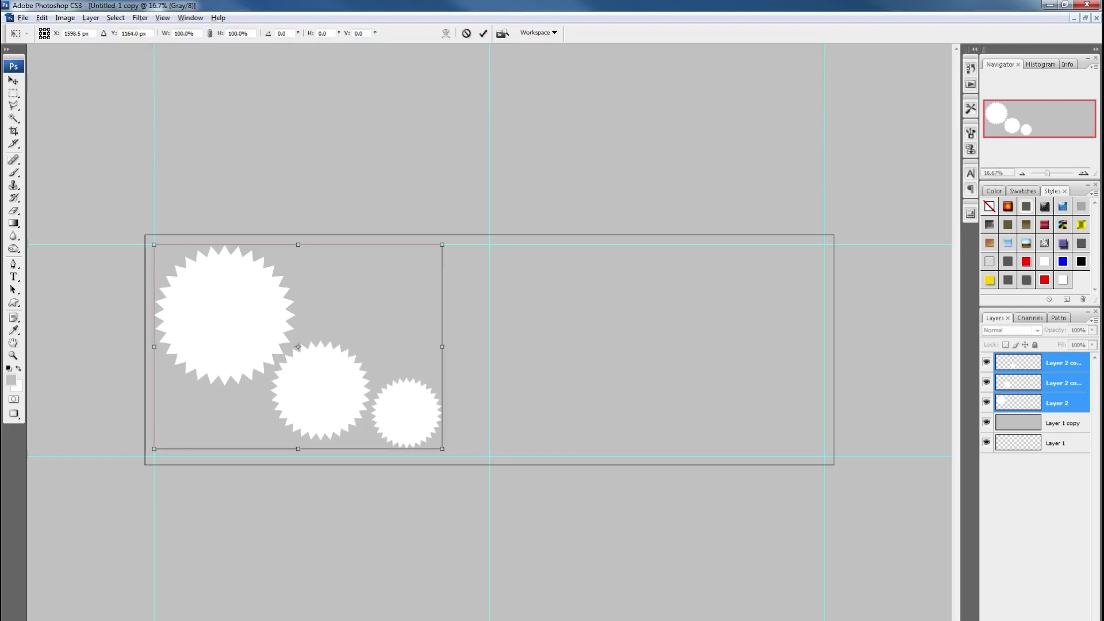
{"action": "left_click_drag", "start_coordinate": [443, 452], "coordinate": [457, 456]}
{"action": "left_click_drag", "start_coordinate": [456, 350], "coordinate": [489, 350]}
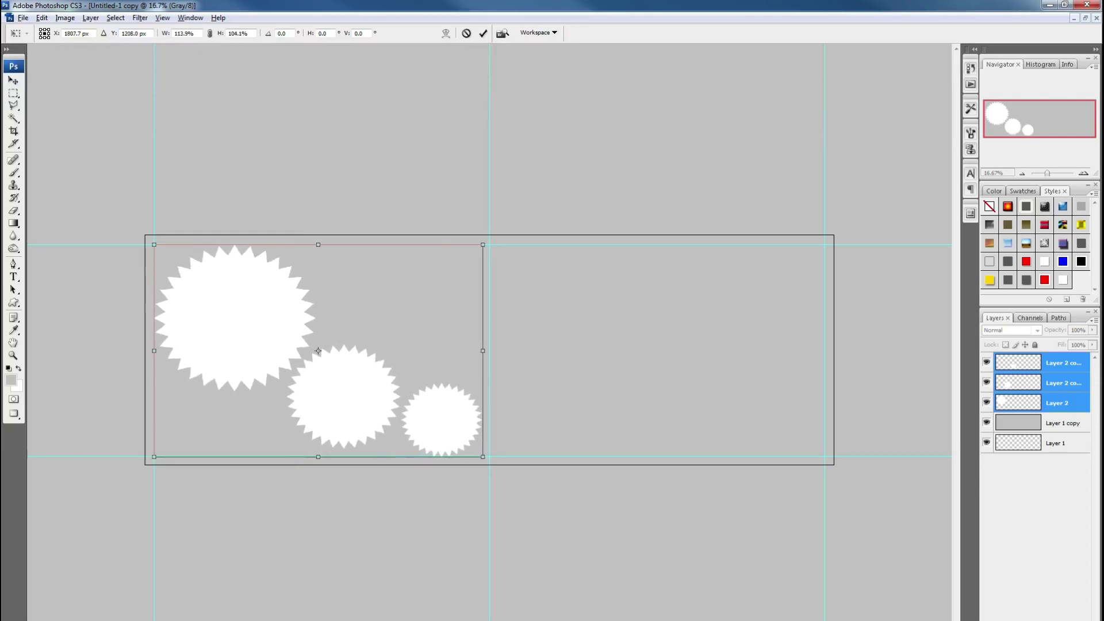
{"action": "key", "text": "Return"}
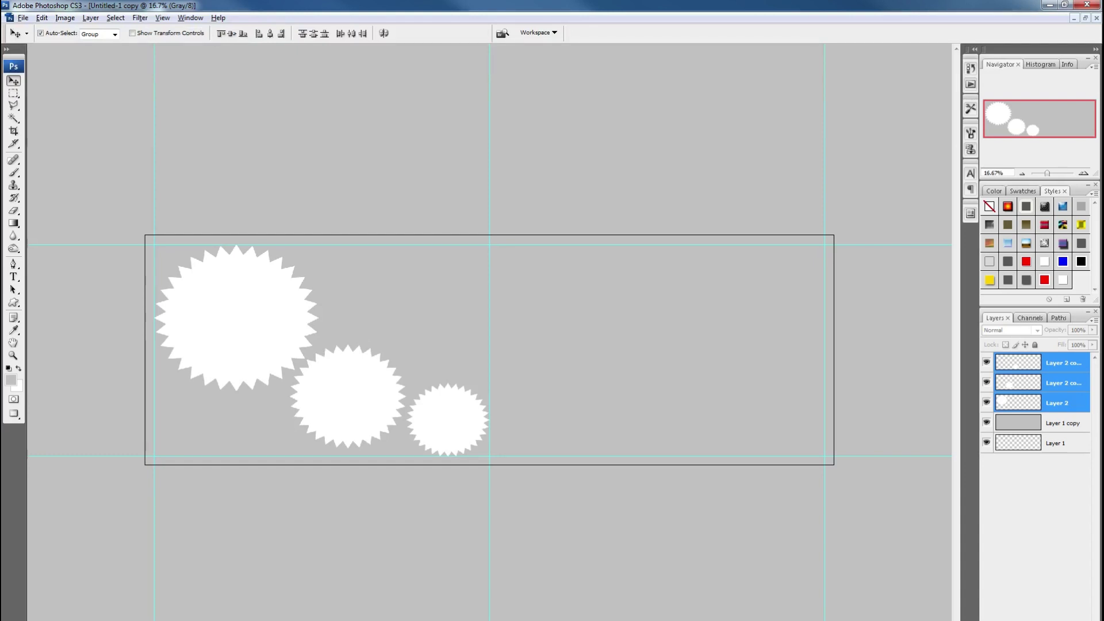
{"action": "key", "text": "ctrl+shift+alt+n"}
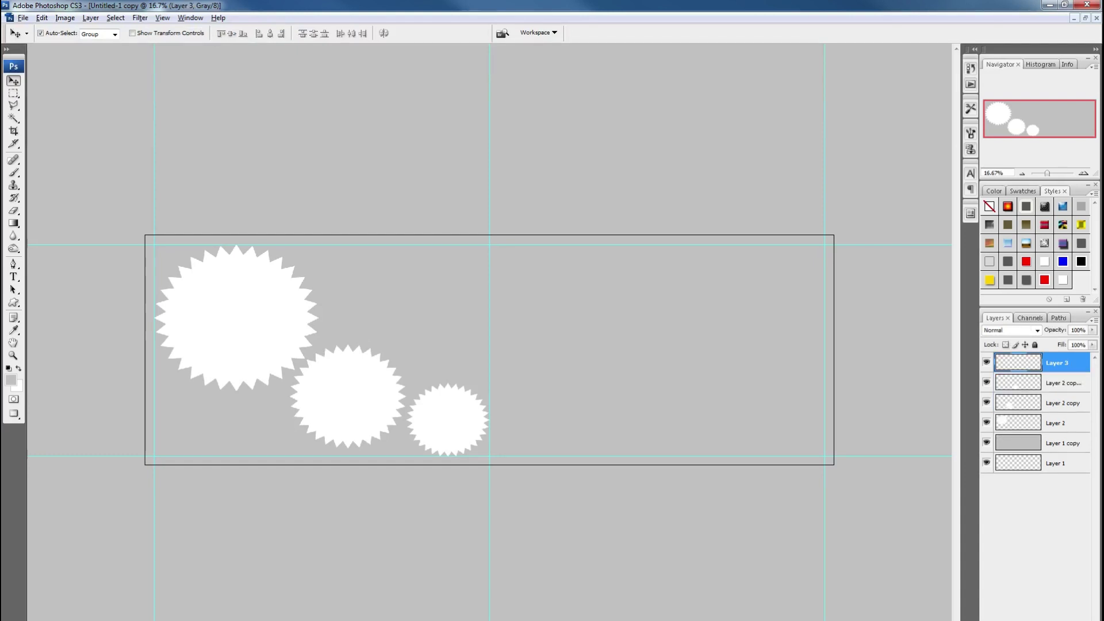
- Draw the ornate rectangular frame shape from the Frames set beside the starbursts, near the centre
{"action": "key", "text": "o"}
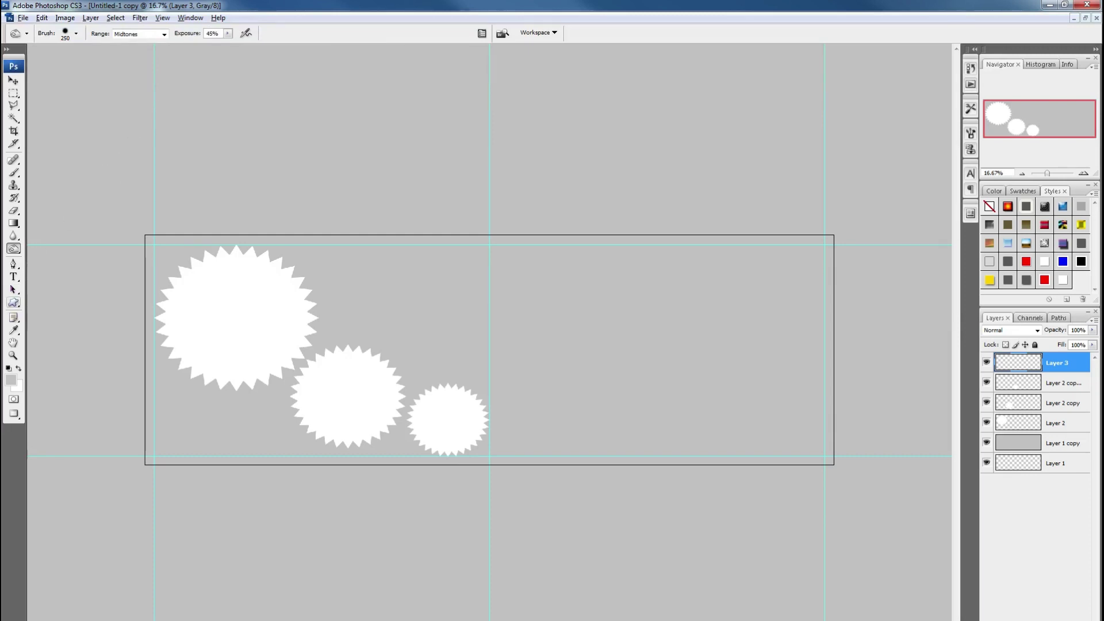
{"action": "left_click", "coordinate": [14, 303]}
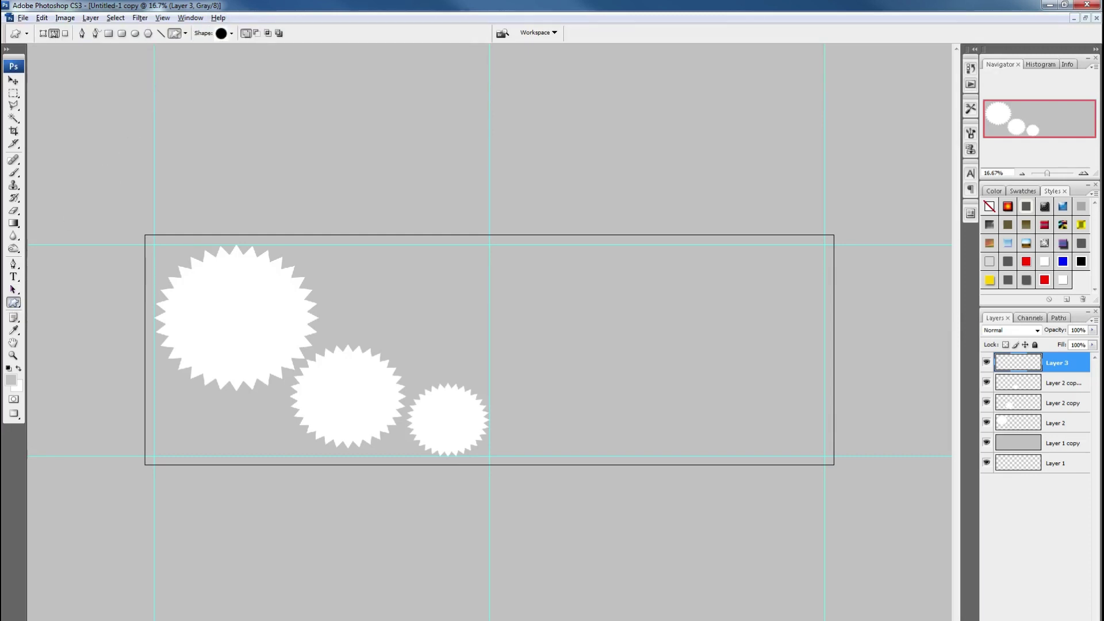
{"action": "left_click", "coordinate": [231, 32]}
{"action": "scroll", "coordinate": [213, 87], "scroll_direction": "down", "scroll_amount": 1}
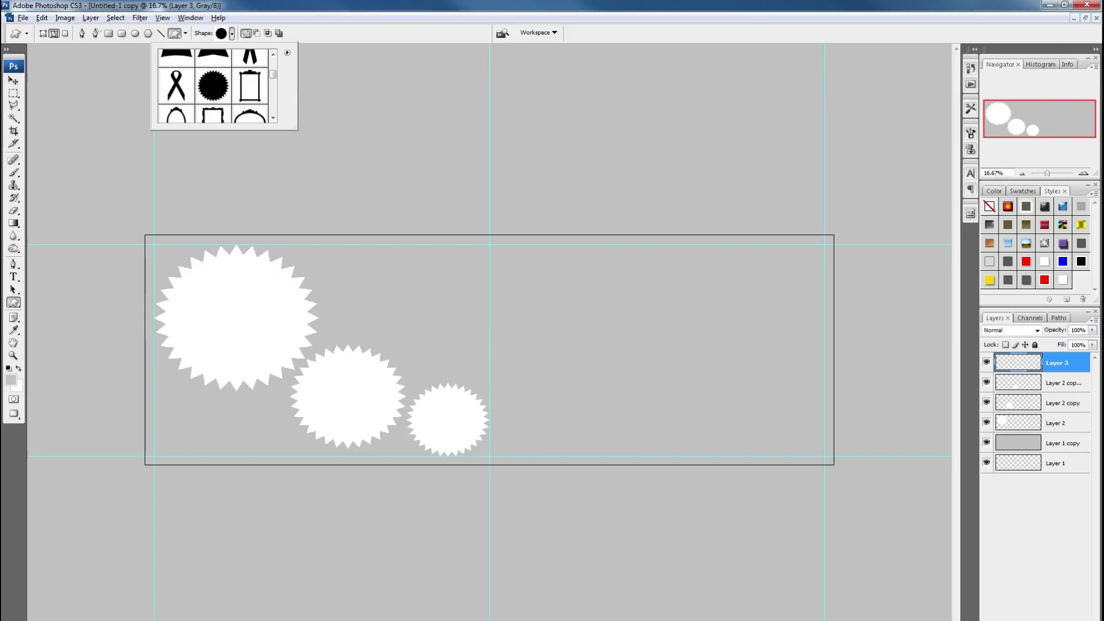
{"action": "scroll", "coordinate": [213, 86], "scroll_direction": "down", "scroll_amount": 1}
{"action": "scroll", "coordinate": [213, 86], "scroll_direction": "down", "scroll_amount": 2}
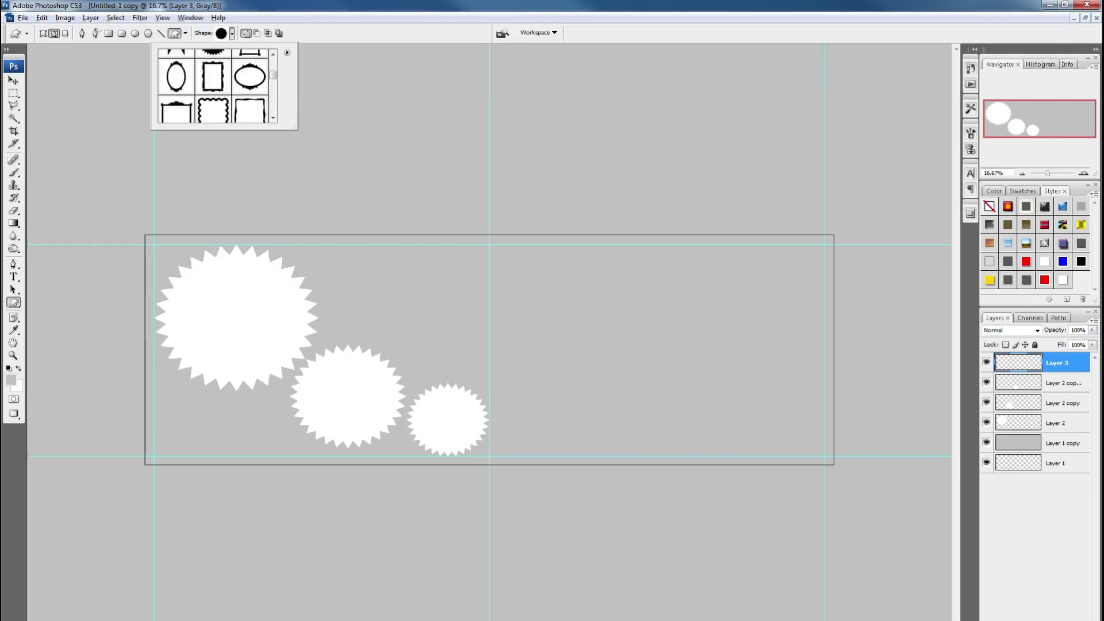
{"action": "scroll", "coordinate": [212, 86], "scroll_direction": "down", "scroll_amount": 1}
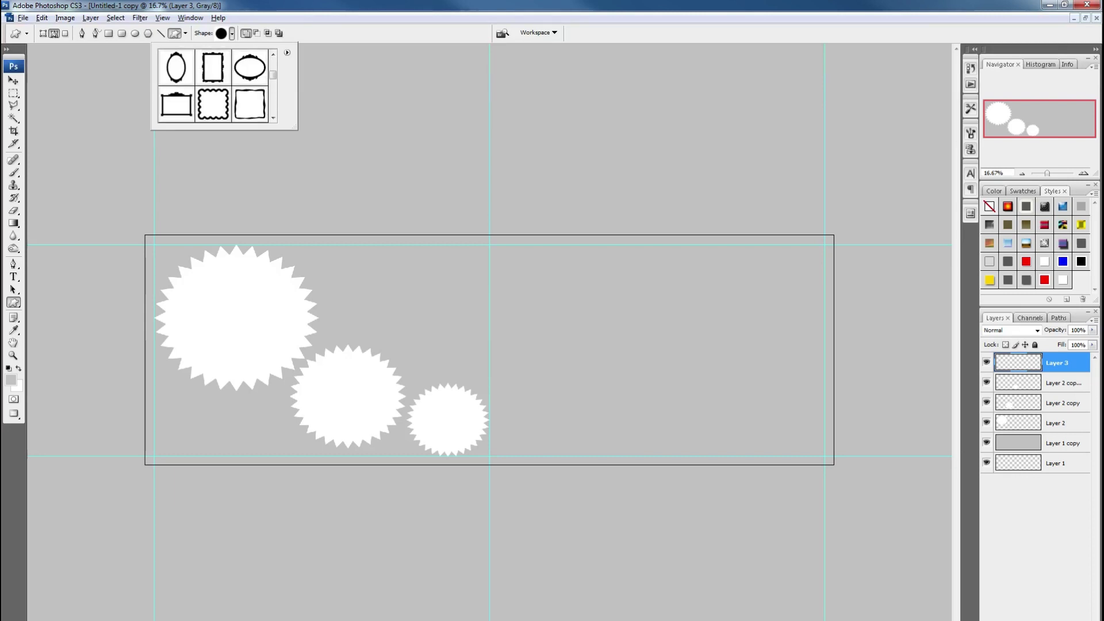
{"action": "left_click", "coordinate": [213, 67]}
{"action": "left_click_drag", "start_coordinate": [528, 257], "coordinate": [650, 441]}
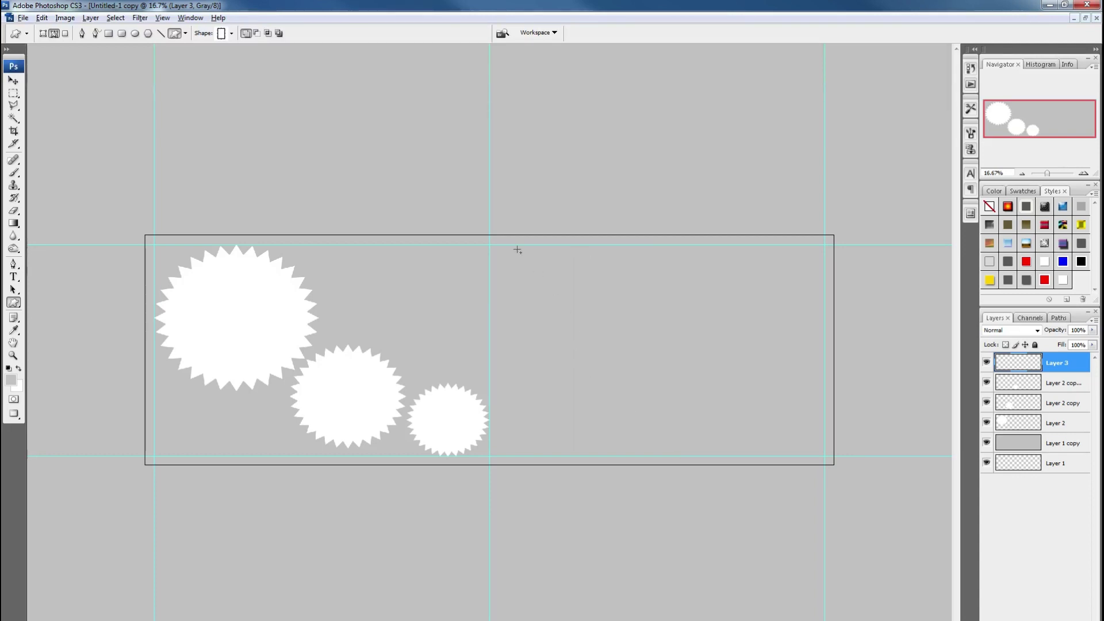
{"action": "left_click_drag", "start_coordinate": [517, 250], "coordinate": [649, 441]}
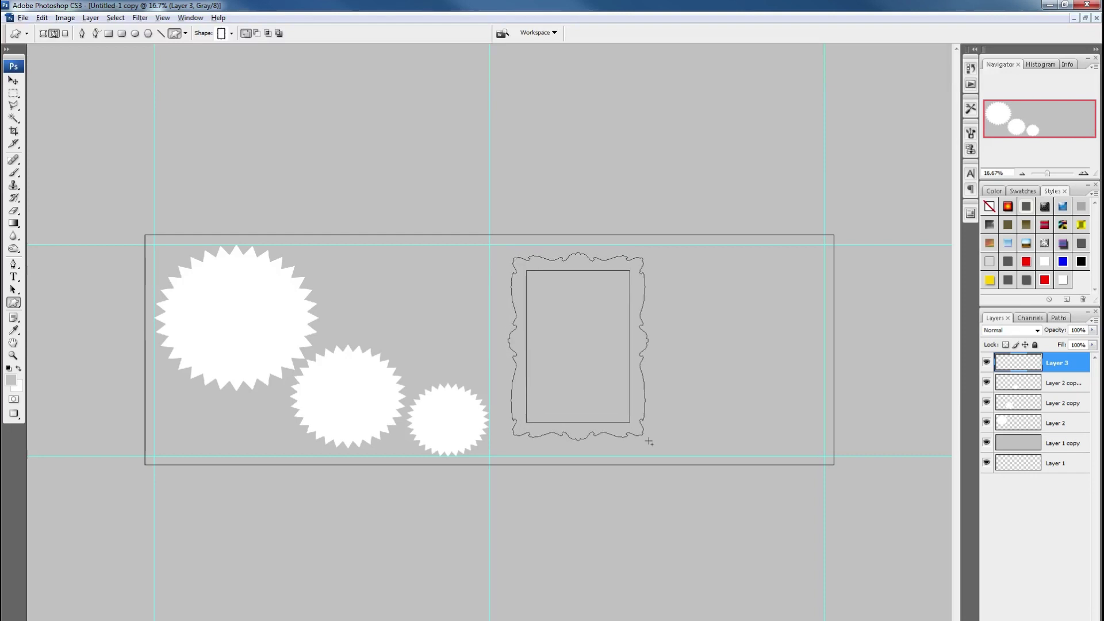
- Turn the ornate frame path into a selection and fill it white
{"action": "key", "text": "p"}
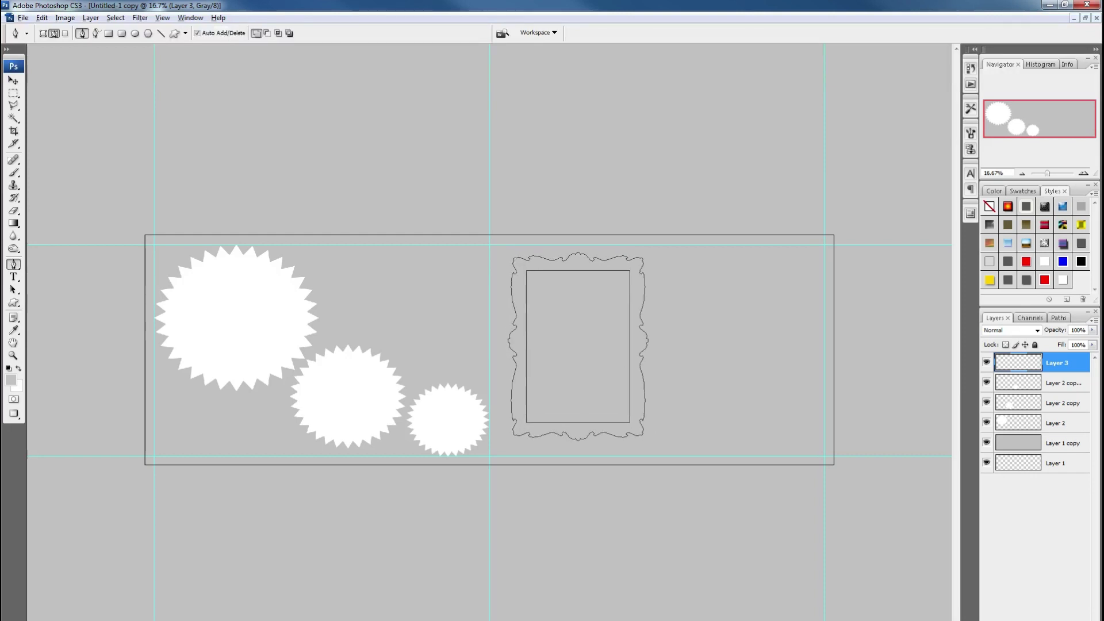
{"action": "right_click", "coordinate": [582, 320]}
{"action": "left_click", "coordinate": [615, 372]}
{"action": "key", "text": "Return"}
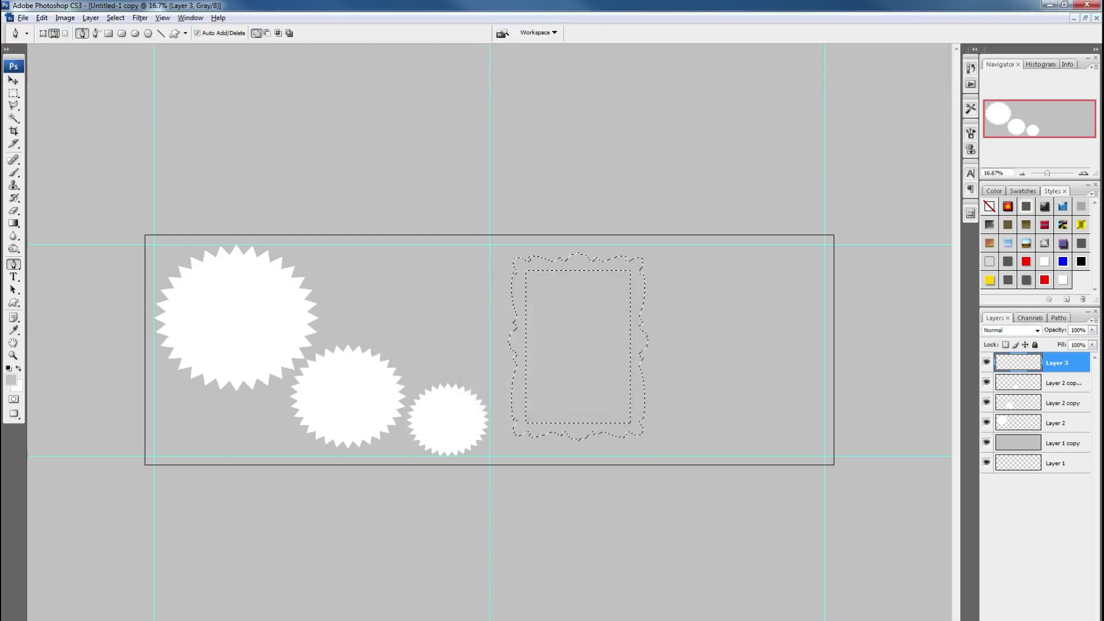
{"action": "key", "text": "ctrl+BackSpace"}
- Deselect the frame and nudge it left and up against the centre guide
{"action": "key", "text": "ctrl+d"}
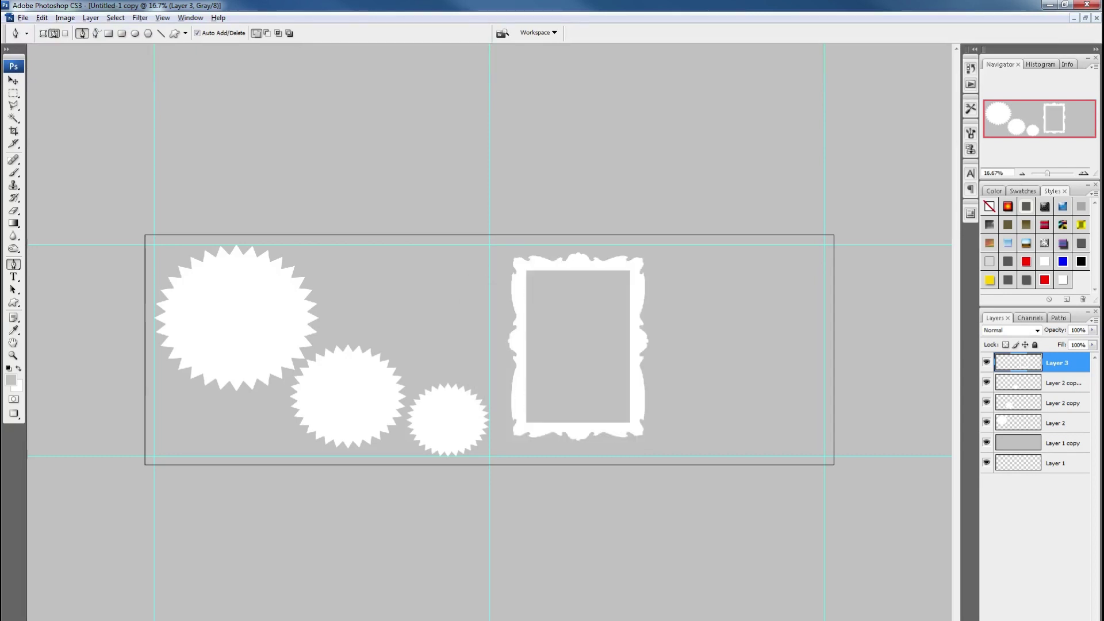
{"action": "key", "text": "v"}
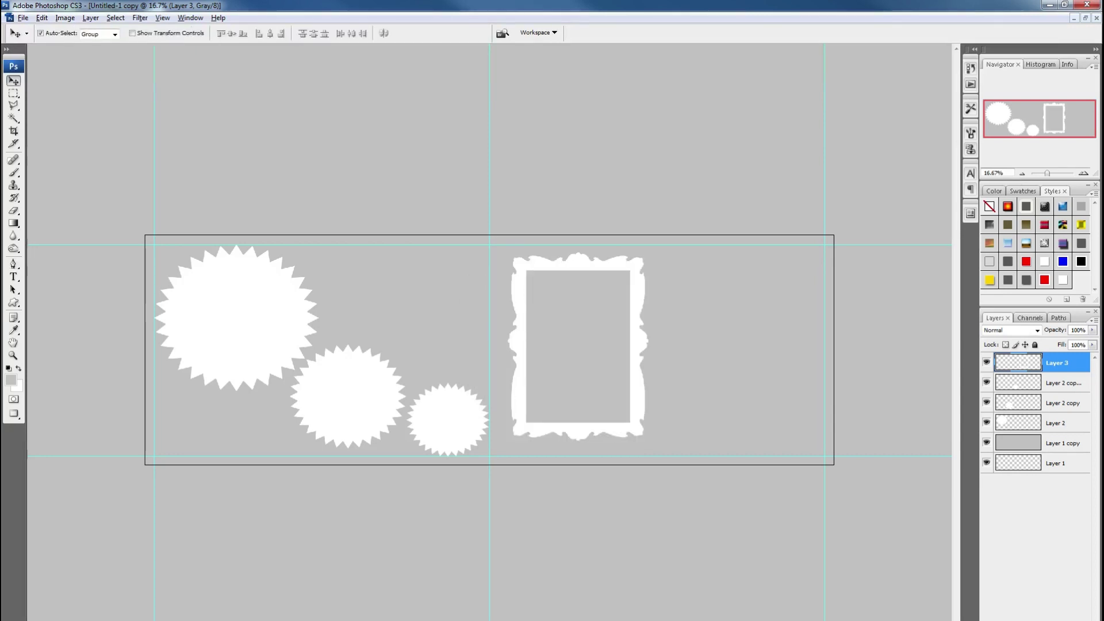
{"action": "key", "text": "shift+Up"}
{"action": "key", "text": "shift+Up"}
{"action": "key", "text": "shift+Up"}
{"action": "key", "text": "shift+Left"}
{"action": "key", "text": "shift+Left"}
{"action": "key", "text": "shift+Left"}
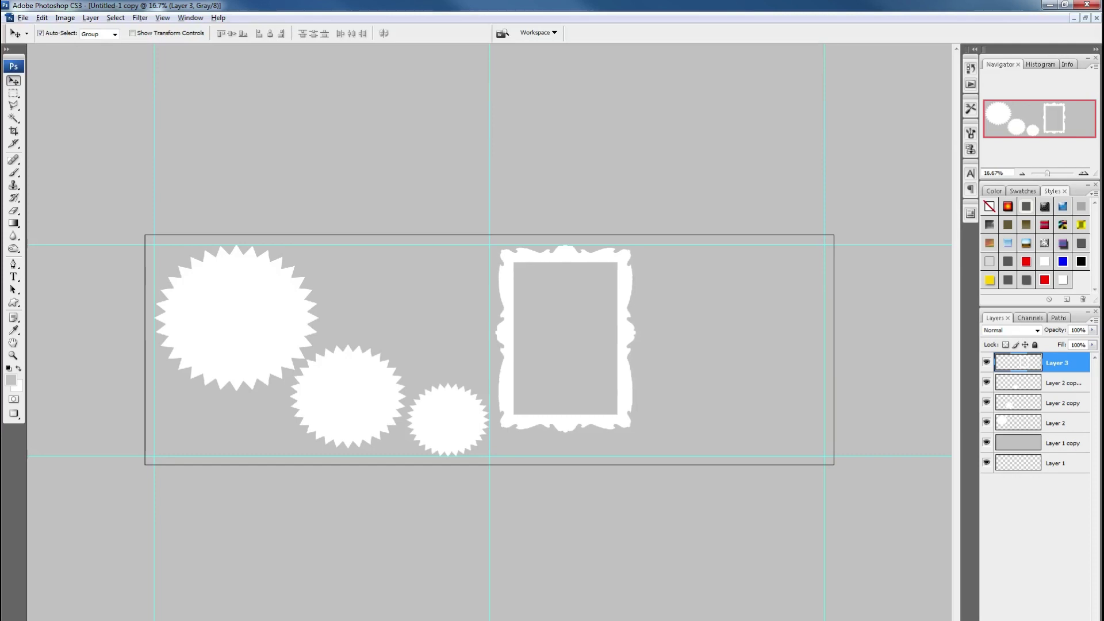
{"action": "key", "text": "shift+Left"}
{"action": "key", "text": "shift+Left"}
{"action": "key", "text": "shift+Left"}
- Enlarge the upright ornate frame slightly
{"action": "key", "text": "ctrl+t"}
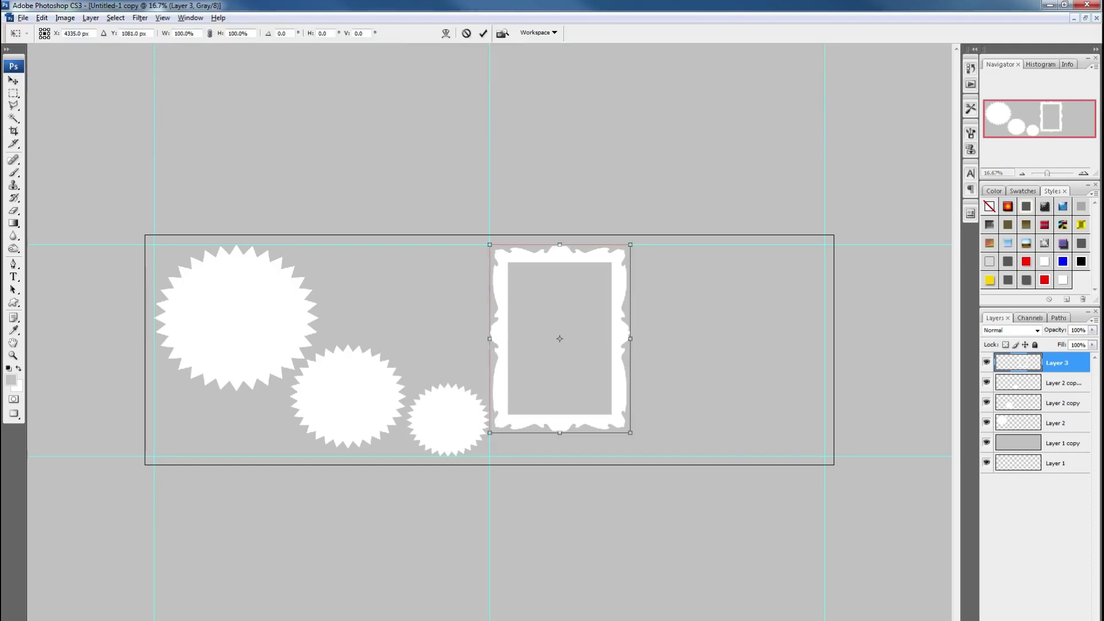
{"action": "left_click_drag", "start_coordinate": [630, 432], "coordinate": [647, 455]}
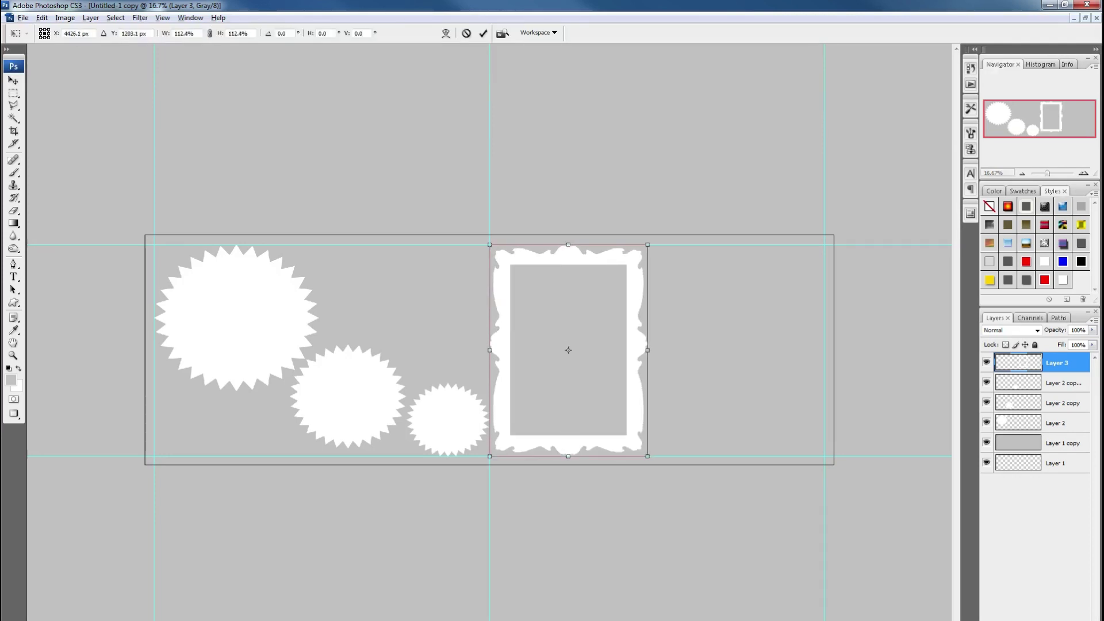
{"action": "key", "text": "Return"}
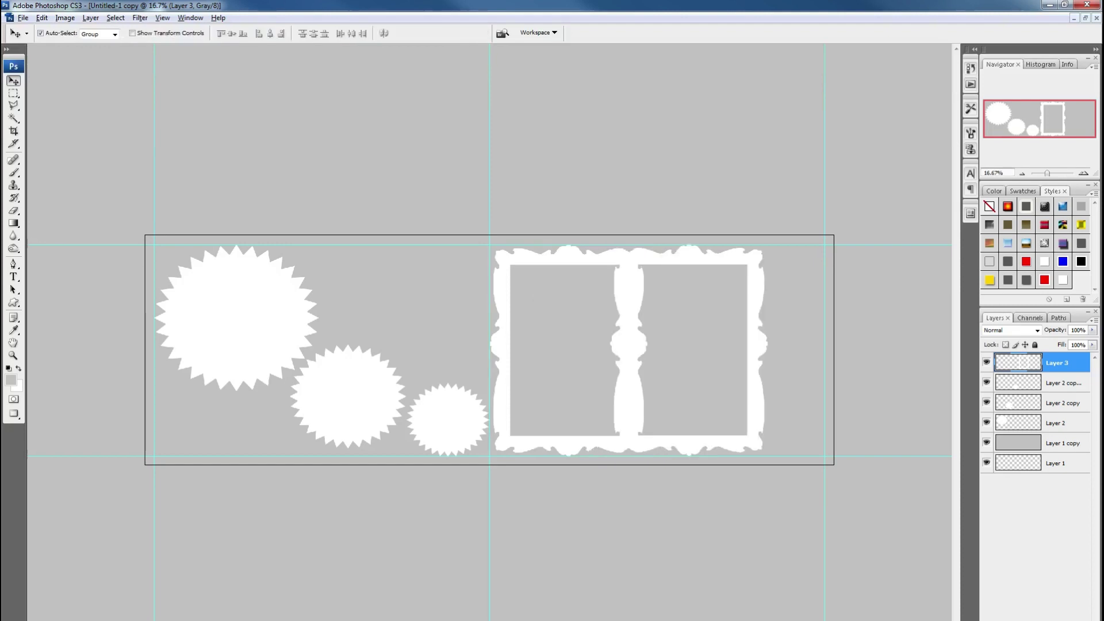
- Add a frame copy at upper right, rotated 90° CCW and shrunk to ~61%, plus another copy below
{"action": "left_click_drag", "start_coordinate": [635, 353], "coordinate": [780, 353]}
{"action": "key", "text": "ctrl+t"}
{"action": "right_click", "coordinate": [780, 354]}
{"action": "left_click", "coordinate": [822, 484]}
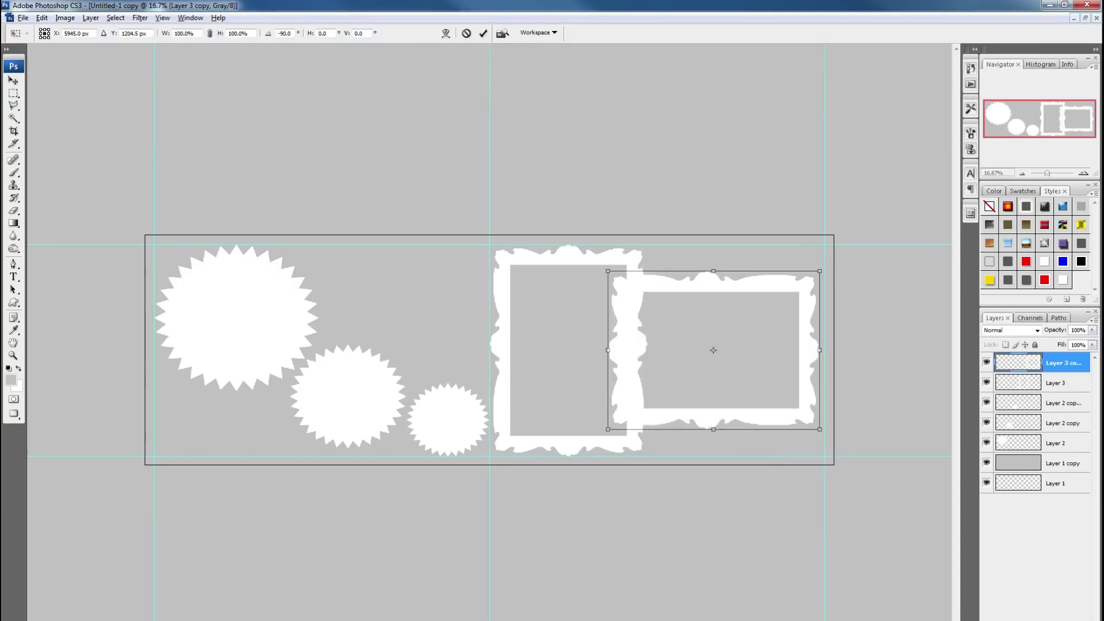
{"action": "left_click_drag", "start_coordinate": [819, 429], "coordinate": [778, 399]}
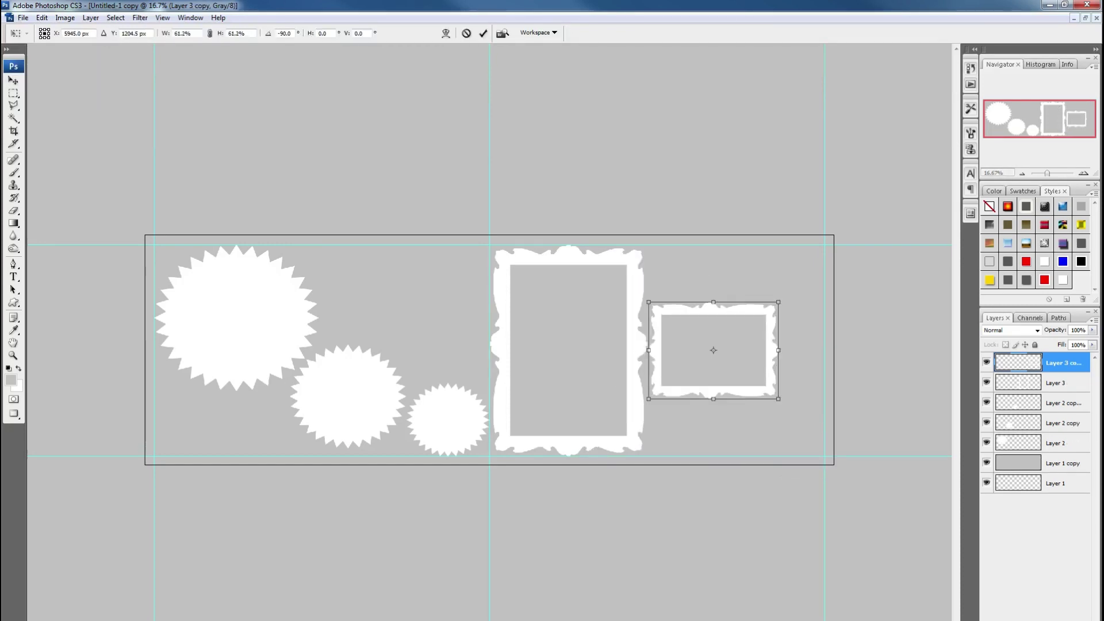
{"action": "left_click_drag", "start_coordinate": [713, 350], "coordinate": [714, 335]}
{"action": "mouse_move", "coordinate": [781, 335]}
{"action": "left_mouse_down"}
{"action": "mouse_move", "coordinate": [713, 305]}
{"action": "mouse_move", "coordinate": [713, 293]}
{"action": "left_mouse_up"}
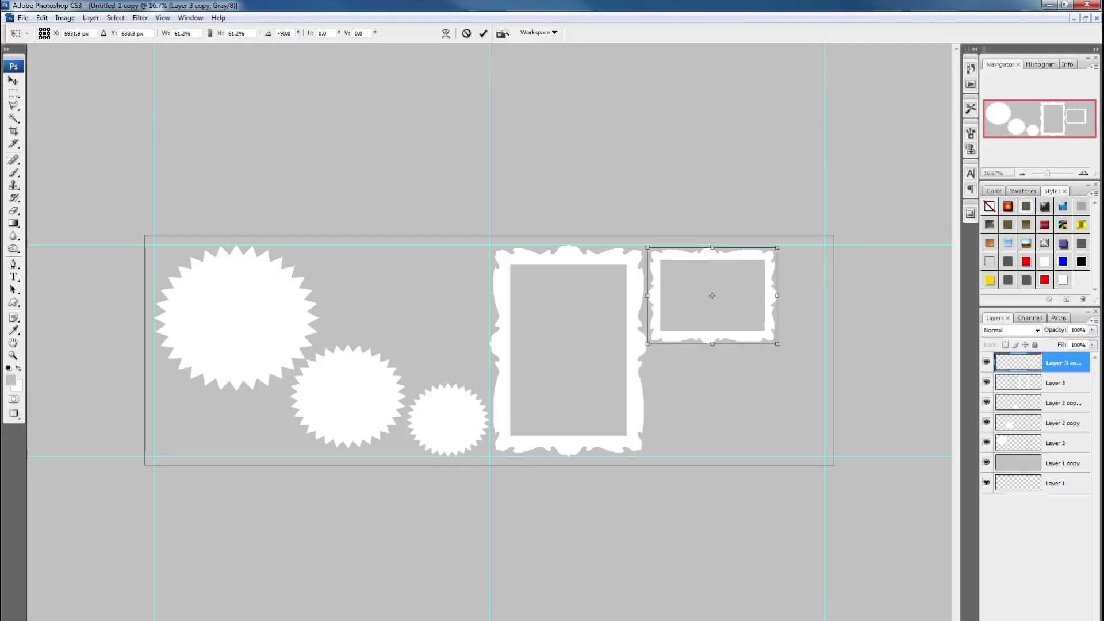
{"action": "left_click_drag", "start_coordinate": [777, 341], "coordinate": [825, 350]}
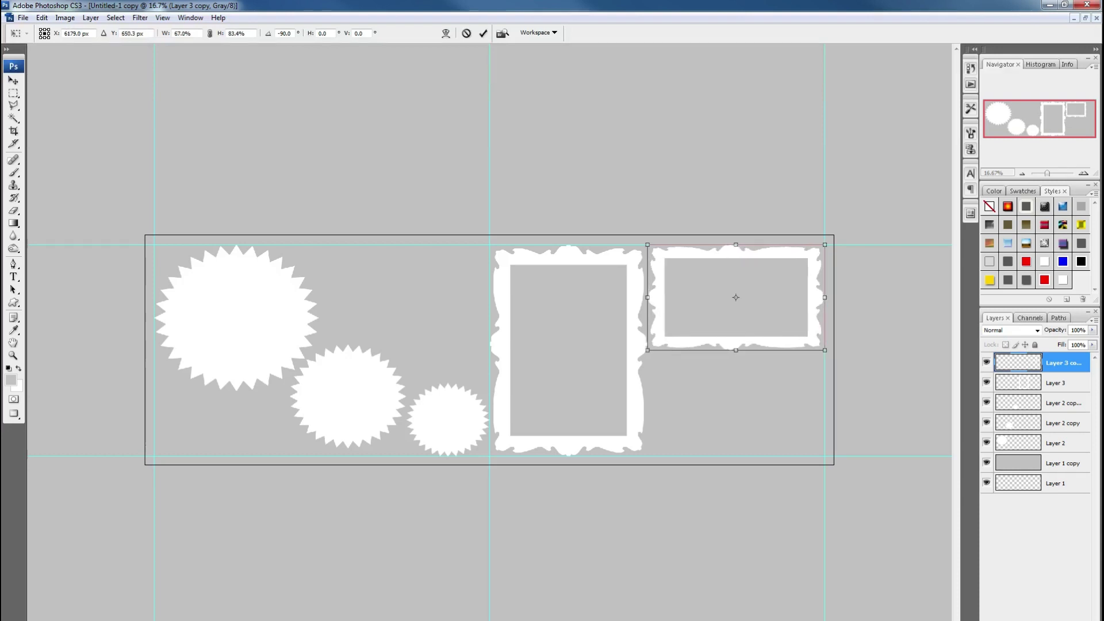
{"action": "key", "text": "Return"}
{"action": "mouse_move", "coordinate": [735, 296]}
{"action": "left_mouse_down"}
{"action": "mouse_move", "coordinate": [736, 405]}
{"action": "mouse_move", "coordinate": [745, 405]}
{"action": "mouse_move", "coordinate": [735, 405]}
{"action": "left_mouse_up"}
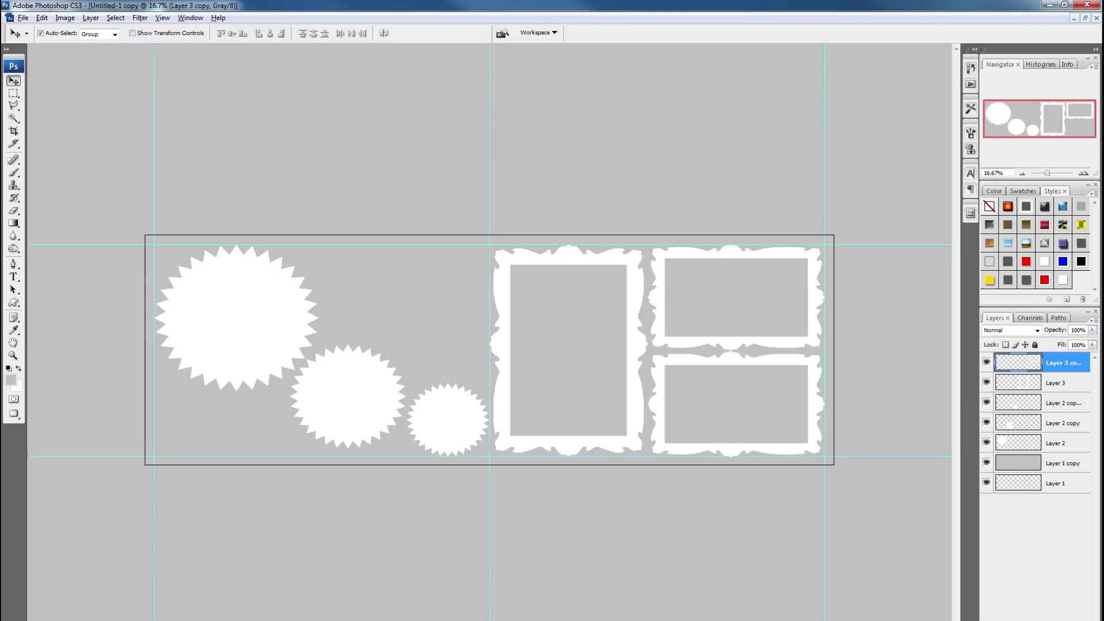
{"action": "key", "text": "ctrl+j"}
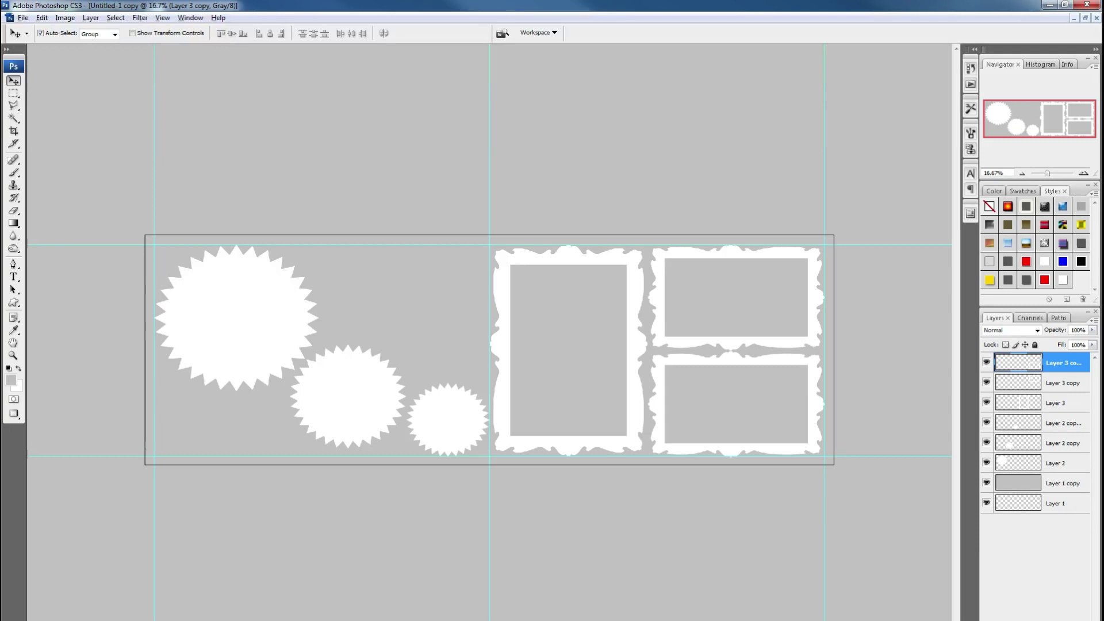
{"action": "left_click", "coordinate": [452, 589]}
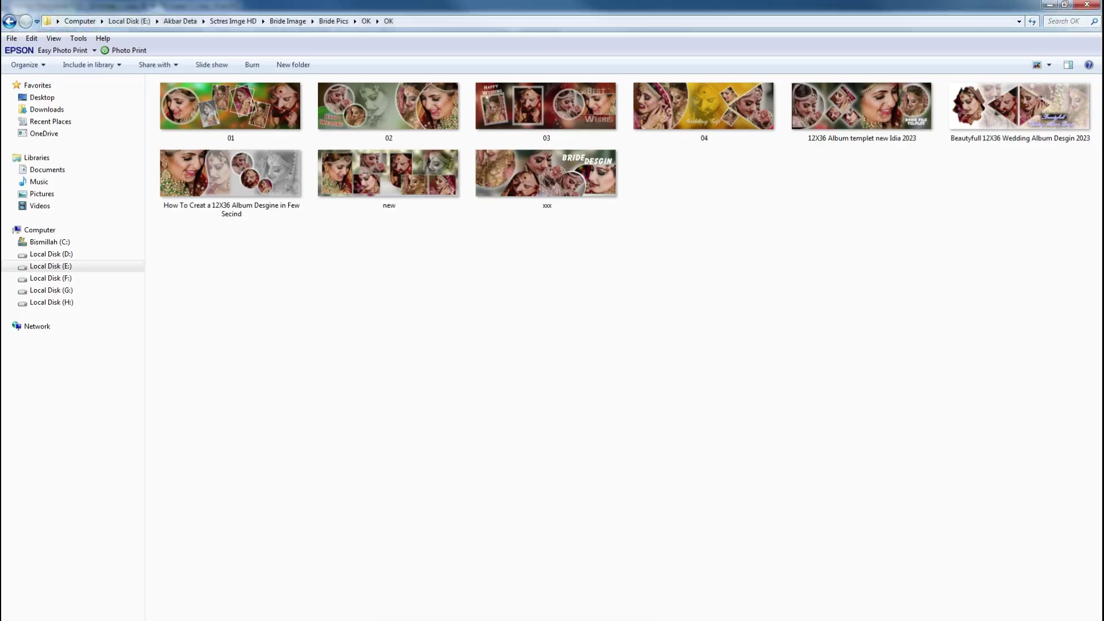
{"action": "key", "text": "BackSpace"}
{"action": "key", "text": "BackSpace"}
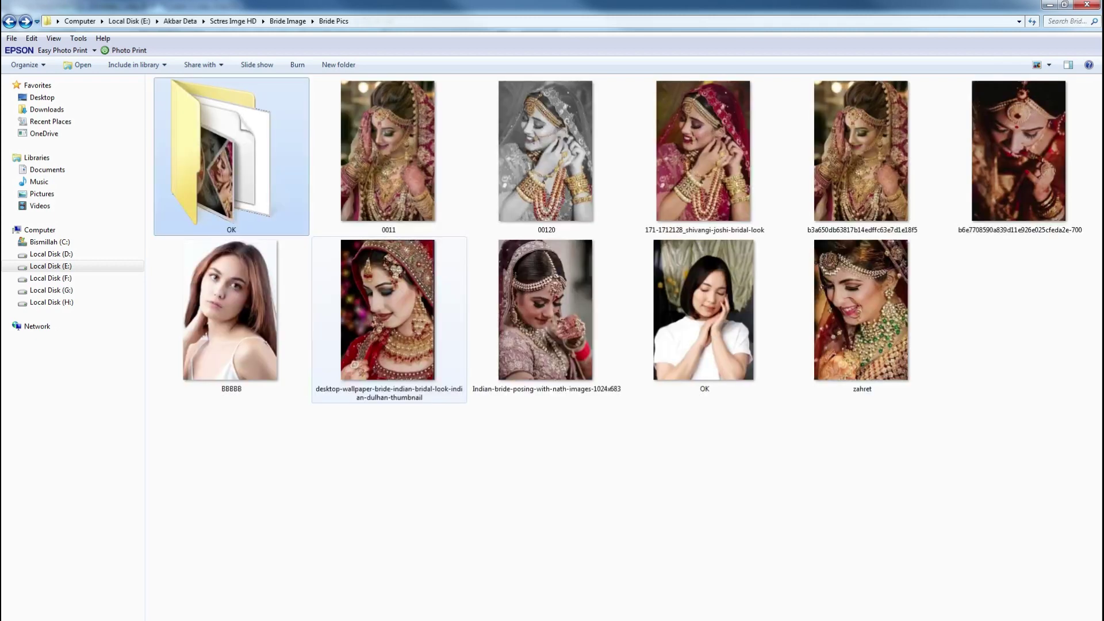
{"action": "key", "text": "alt+Right"}
{"action": "key", "text": "alt+Right"}
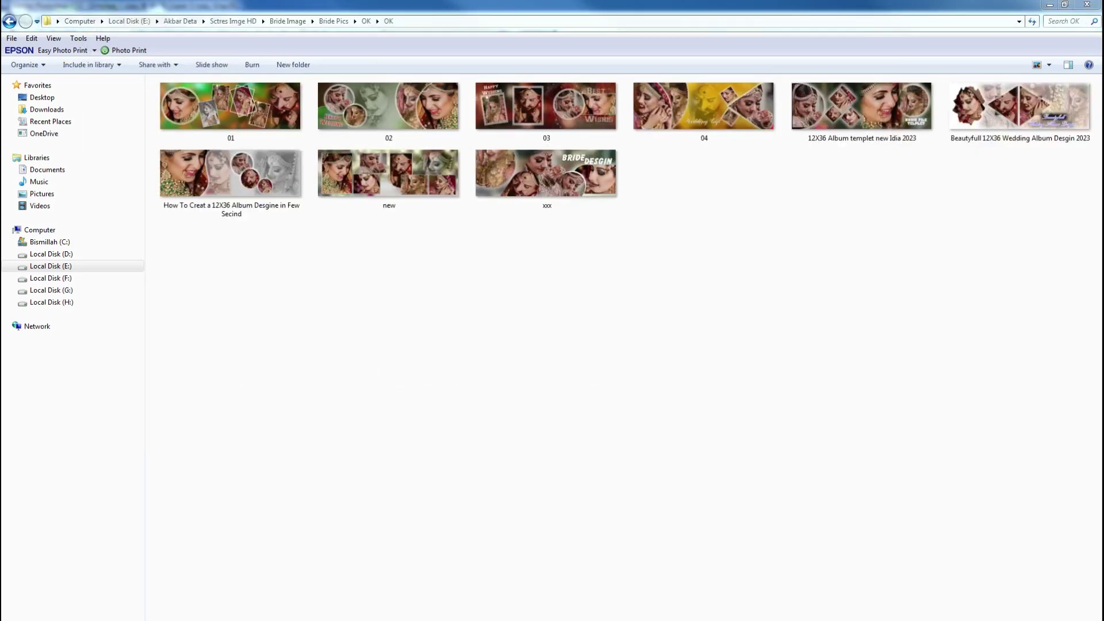
{"action": "left_click", "coordinate": [1050, 4]}
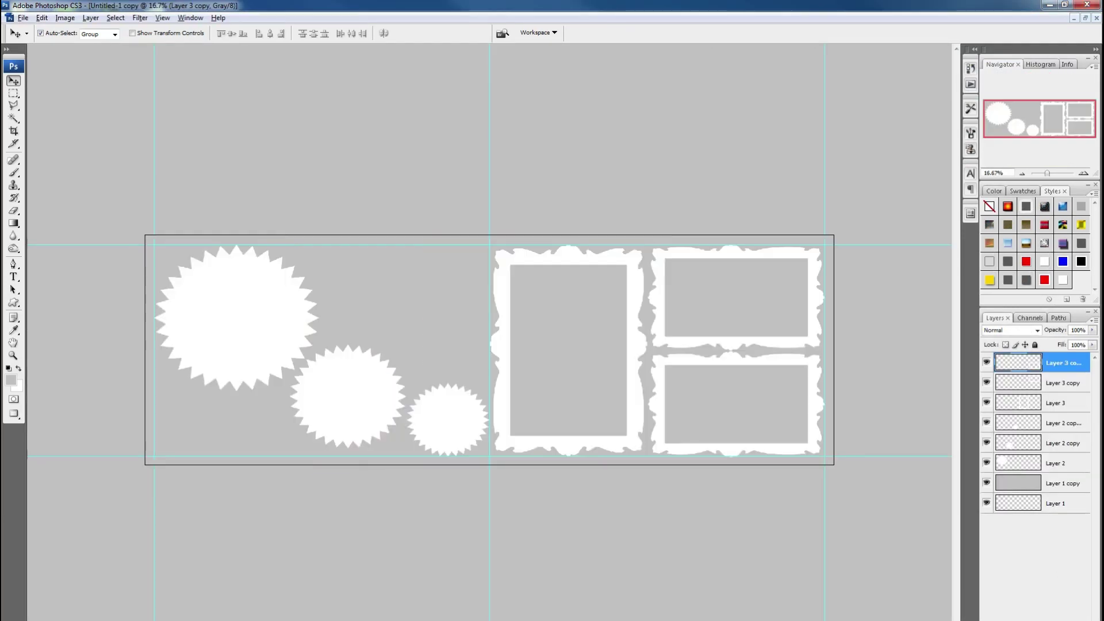
- Paste the woman's black-and-white portrait into the large starburst, then resize and position it
{"action": "key", "text": "ctrl+shift+v"}
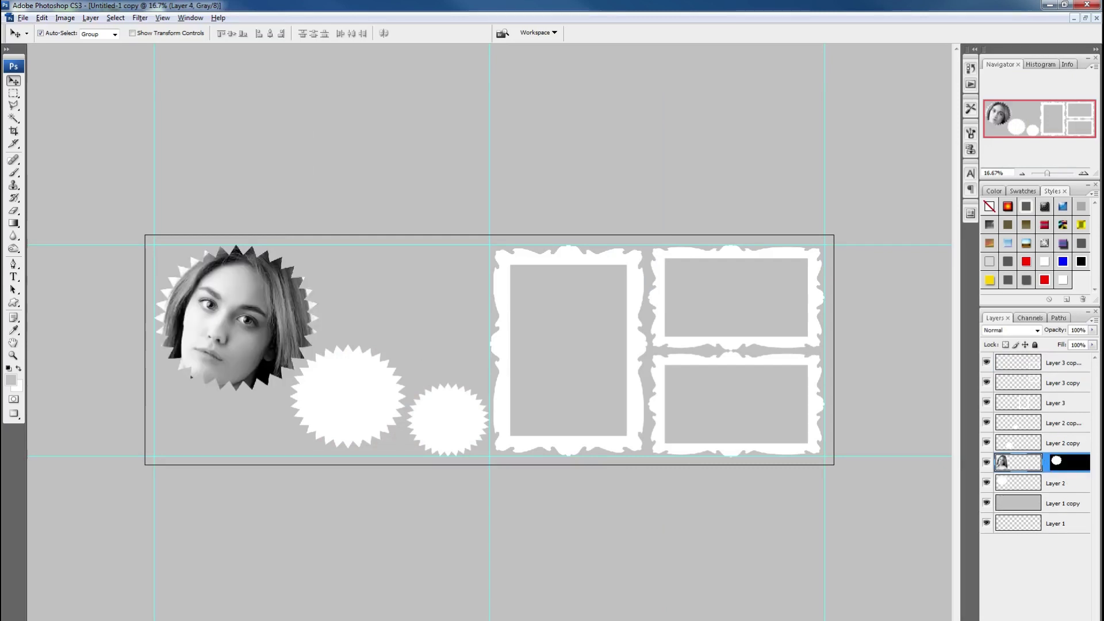
{"action": "key", "text": "ctrl+t"}
{"action": "mouse_move", "coordinate": [321, 494]}
{"action": "left_mouse_down"}
{"action": "mouse_move", "coordinate": [338, 517]}
{"action": "mouse_move", "coordinate": [328, 501]}
{"action": "left_mouse_up"}
{"action": "left_click_drag", "start_coordinate": [247, 402], "coordinate": [248, 374]}
{"action": "left_click_drag", "start_coordinate": [236, 337], "coordinate": [244, 335]}
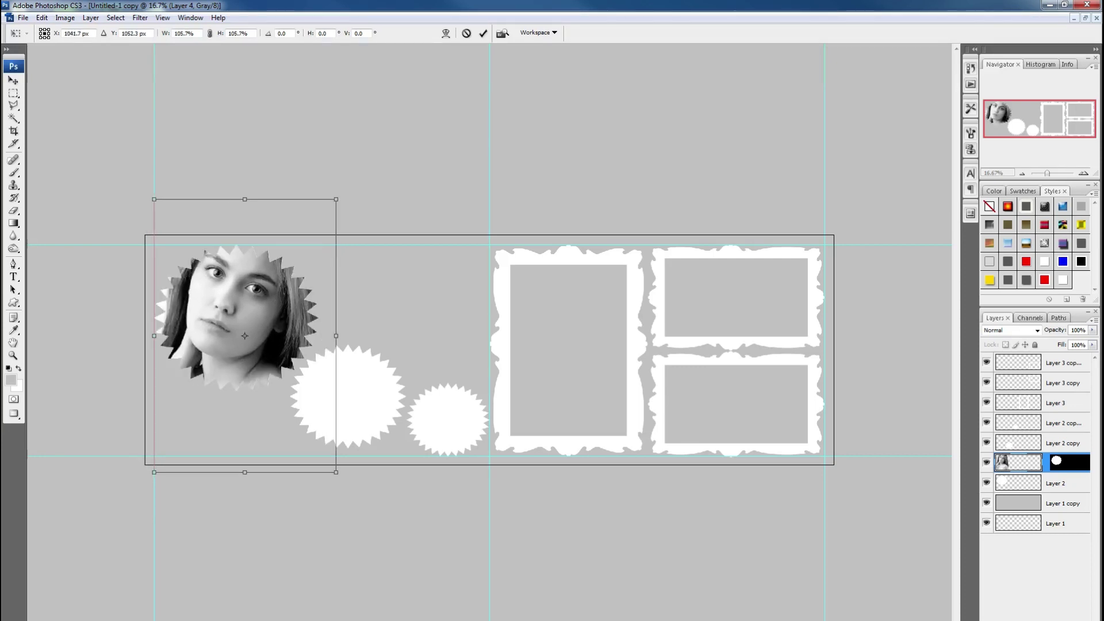
{"action": "key", "text": "Return"}
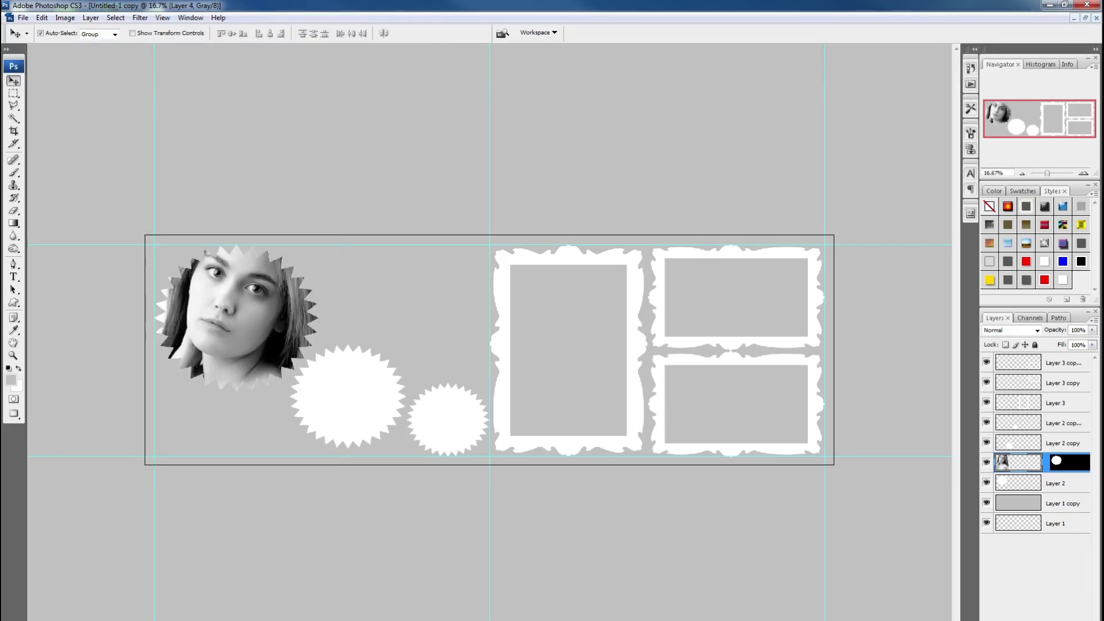
- Delete the grey background layer, then undo to restore it
{"action": "left_click", "coordinate": [1063, 503]}
{"action": "key", "text": "Delete"}
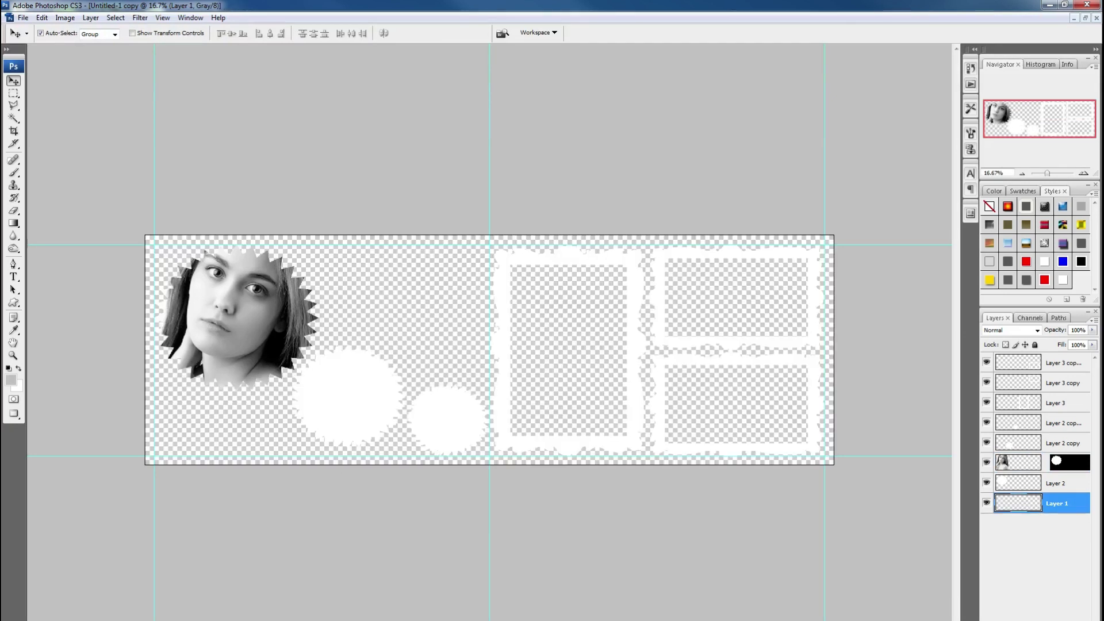
{"action": "key", "text": "ctrl+z"}
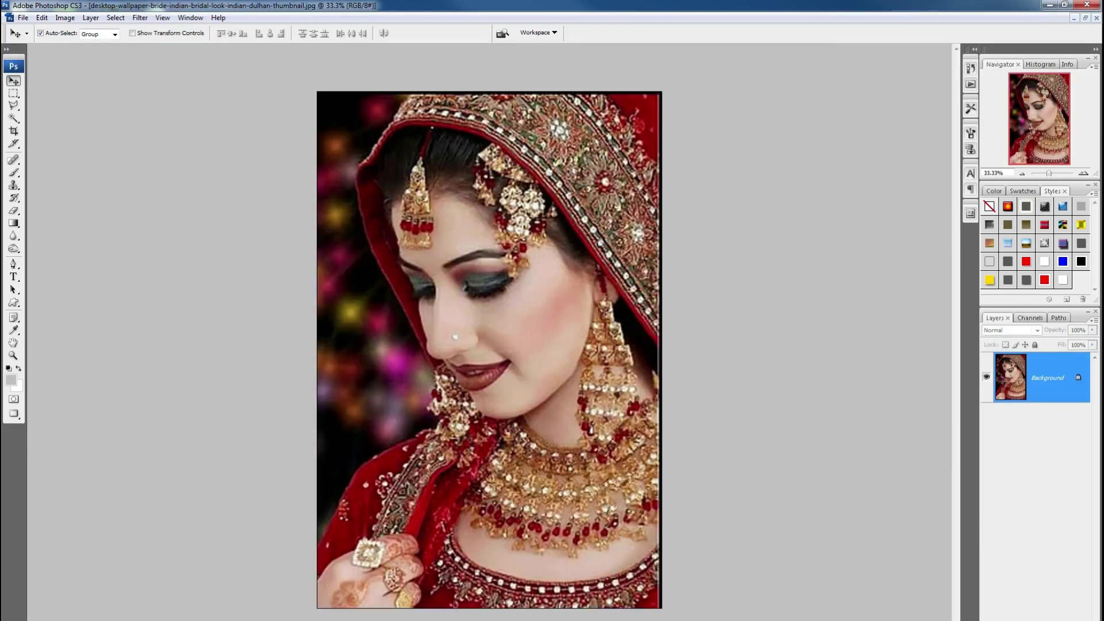
- Paste the bride into the middle starburst, tilted, moved down and scaled to about three quarters
{"action": "key", "text": "ctrl+Tab"}
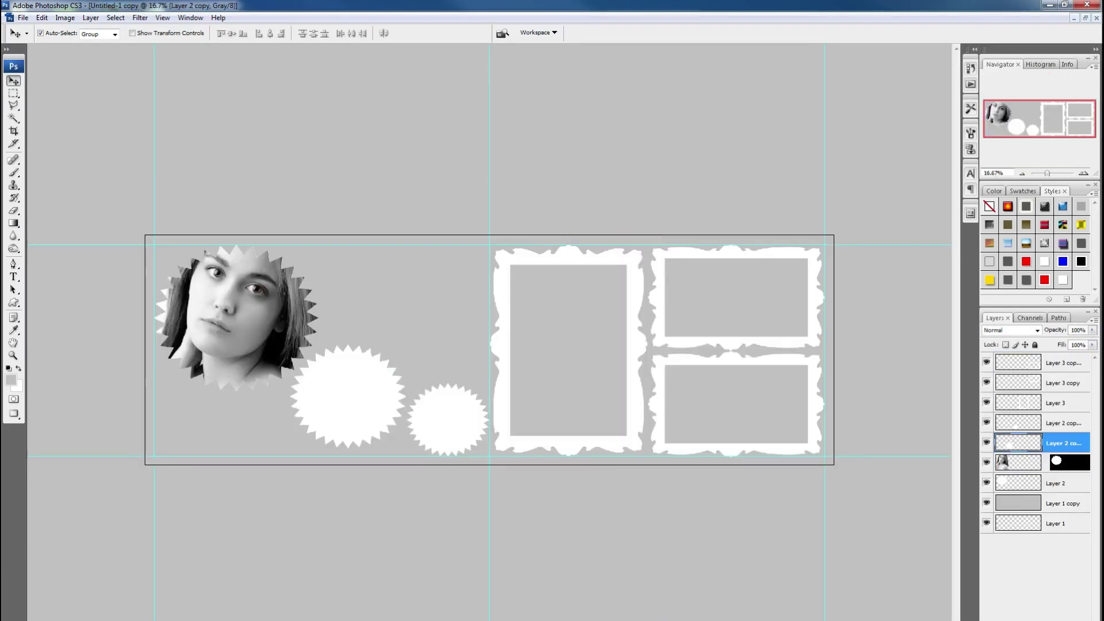
{"action": "key", "text": "ctrl+shift+v"}
{"action": "key", "text": "ctrl+t"}
{"action": "left_click_drag", "start_coordinate": [460, 500], "coordinate": [474, 484]}
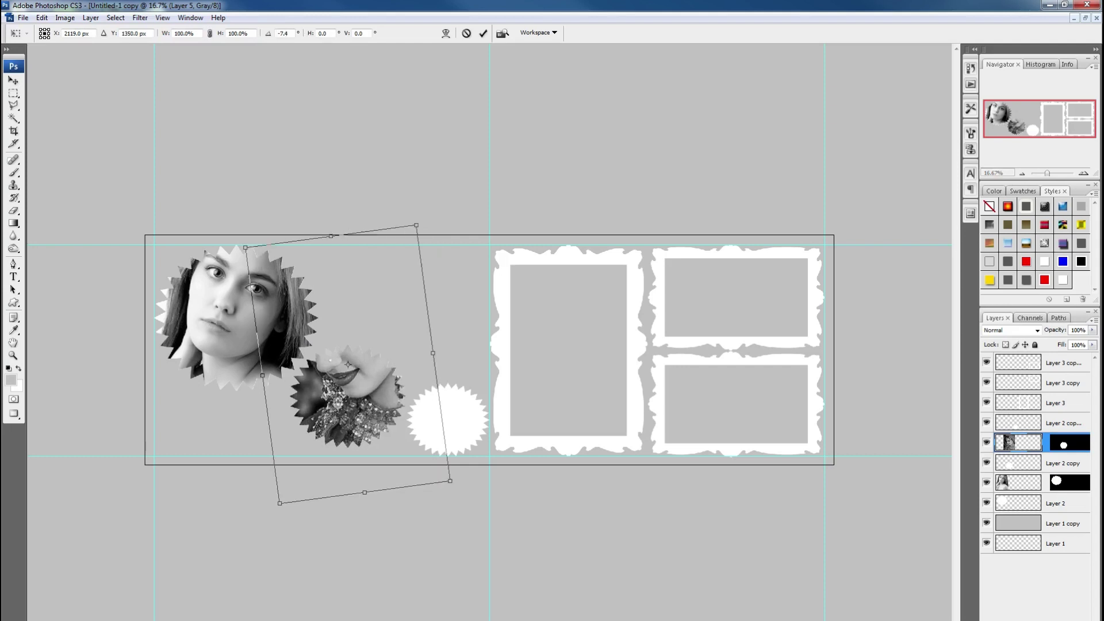
{"action": "left_click_drag", "start_coordinate": [347, 364], "coordinate": [348, 413]}
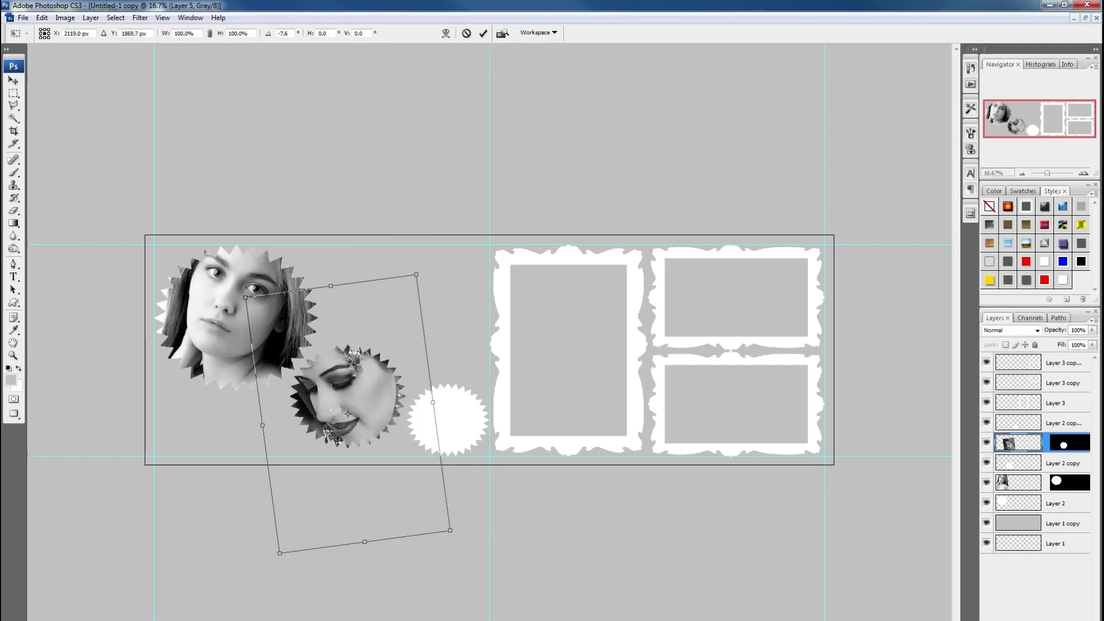
{"action": "left_click_drag", "start_coordinate": [450, 530], "coordinate": [423, 500]}
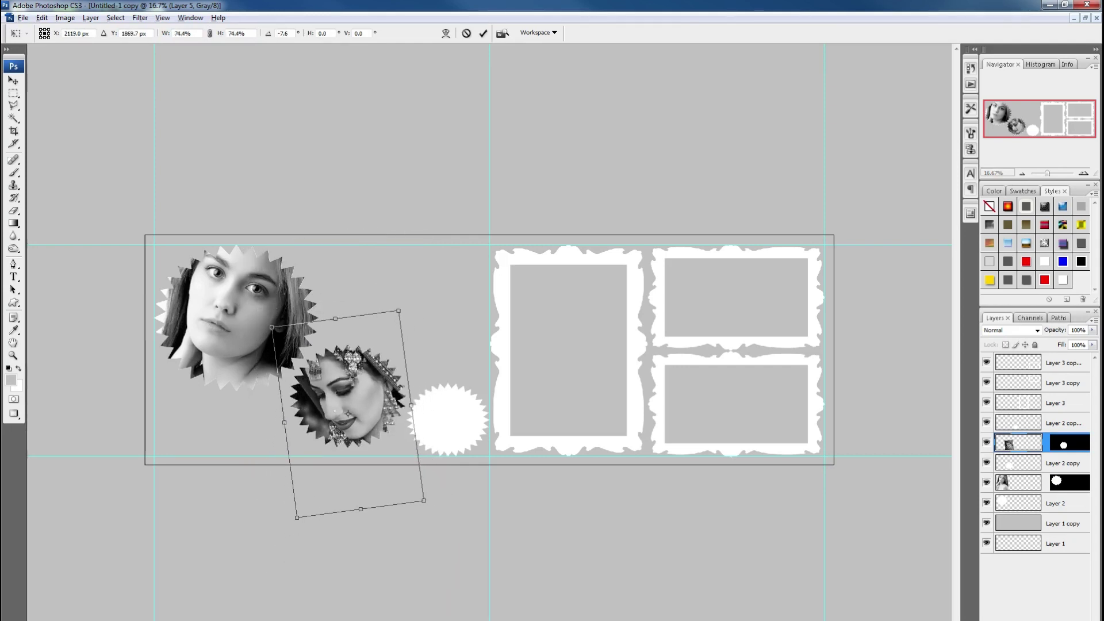
{"action": "key", "text": "Return"}
- Merge the bride photo and the first portrait each down into their starburst layers
{"action": "key", "text": "ctrl+e"}
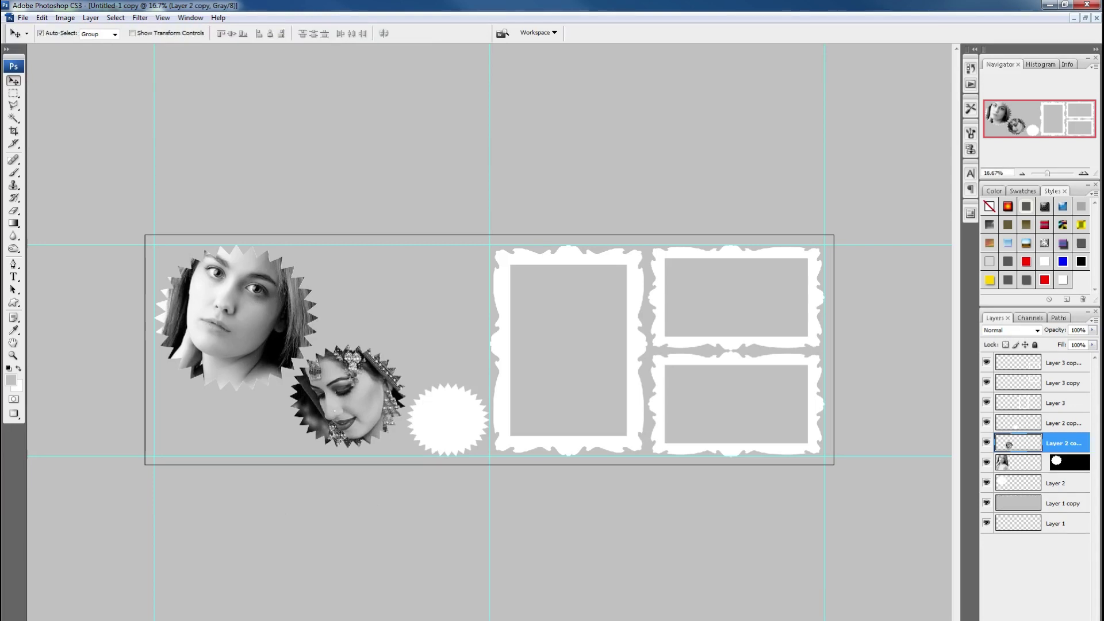
{"action": "key", "text": "alt+bracketleft"}
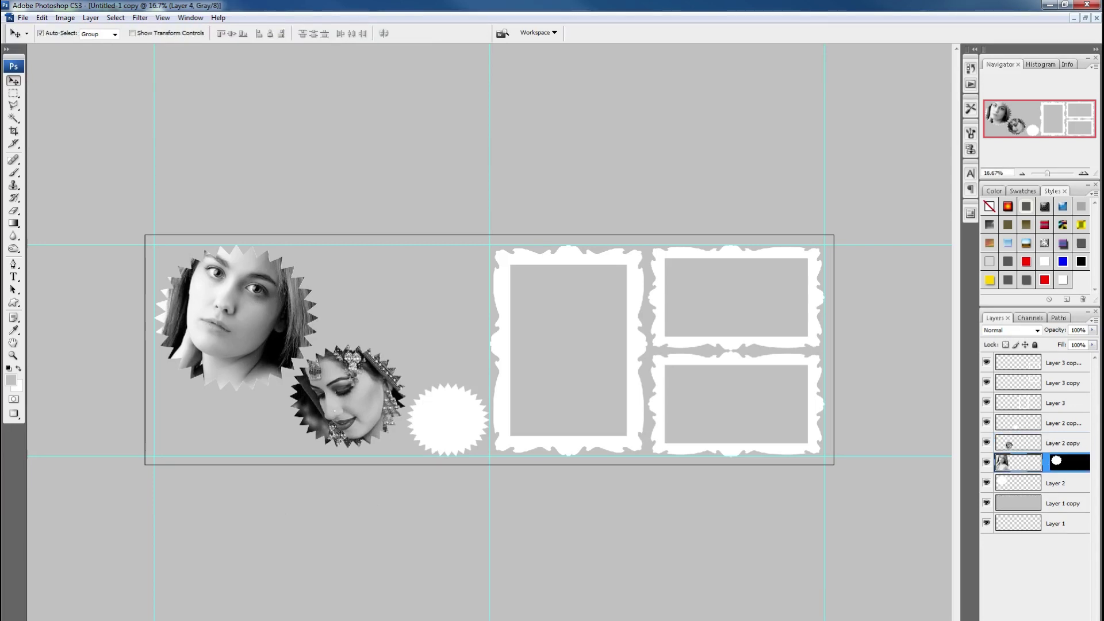
{"action": "key", "text": "ctrl+e"}
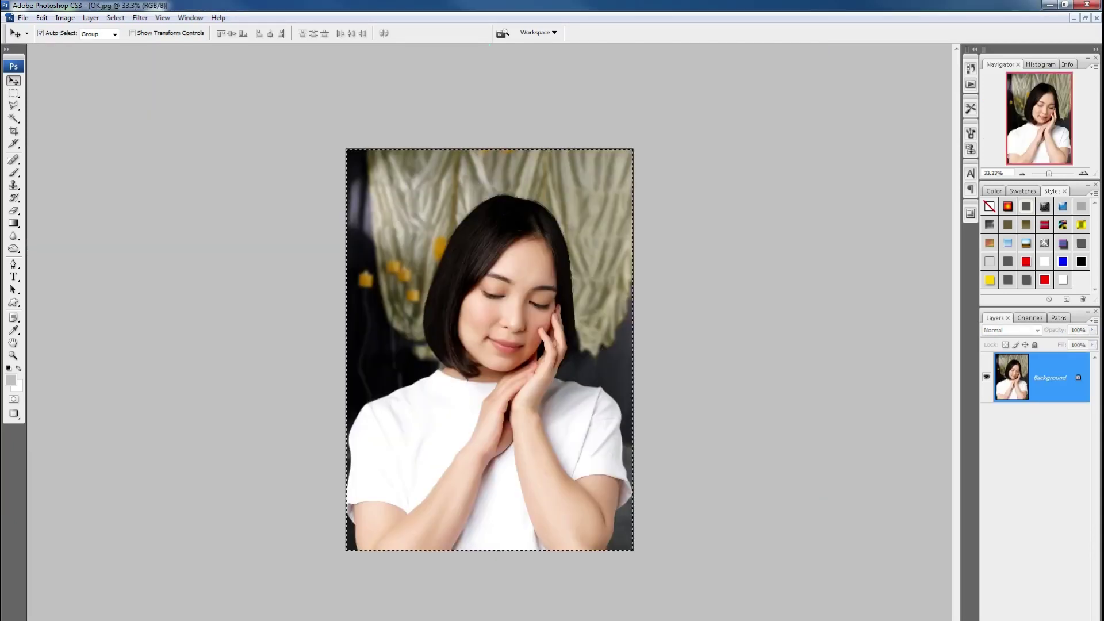
- Paste the woman's portrait into the small starburst, shrink it to fit, and merge it down
{"action": "key", "text": "ctrl+shift+v"}
{"action": "key", "text": "ctrl+t"}
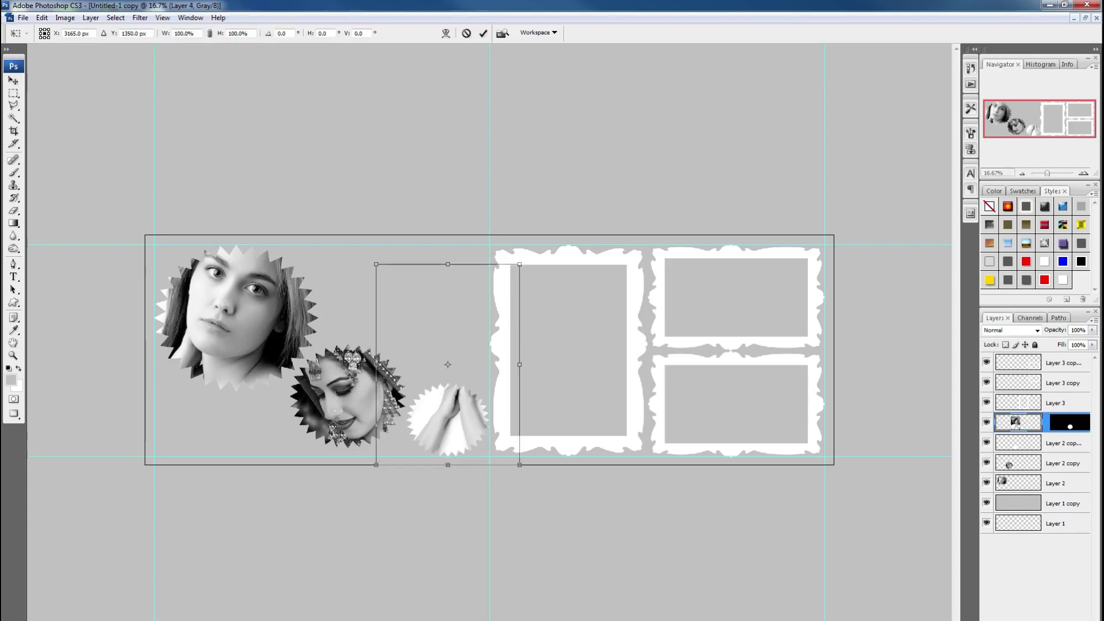
{"action": "left_click_drag", "start_coordinate": [375, 264], "coordinate": [399, 297]}
{"action": "left_click_drag", "start_coordinate": [448, 364], "coordinate": [441, 426]}
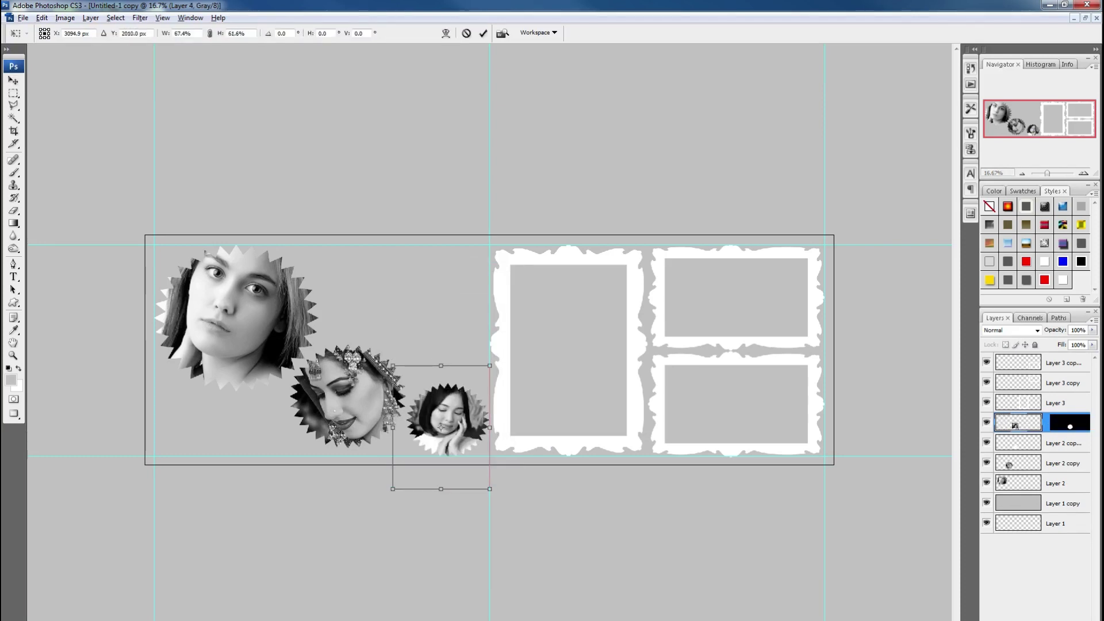
{"action": "left_click_drag", "start_coordinate": [392, 360], "coordinate": [395, 364]}
{"action": "left_click_drag", "start_coordinate": [442, 428], "coordinate": [451, 434]}
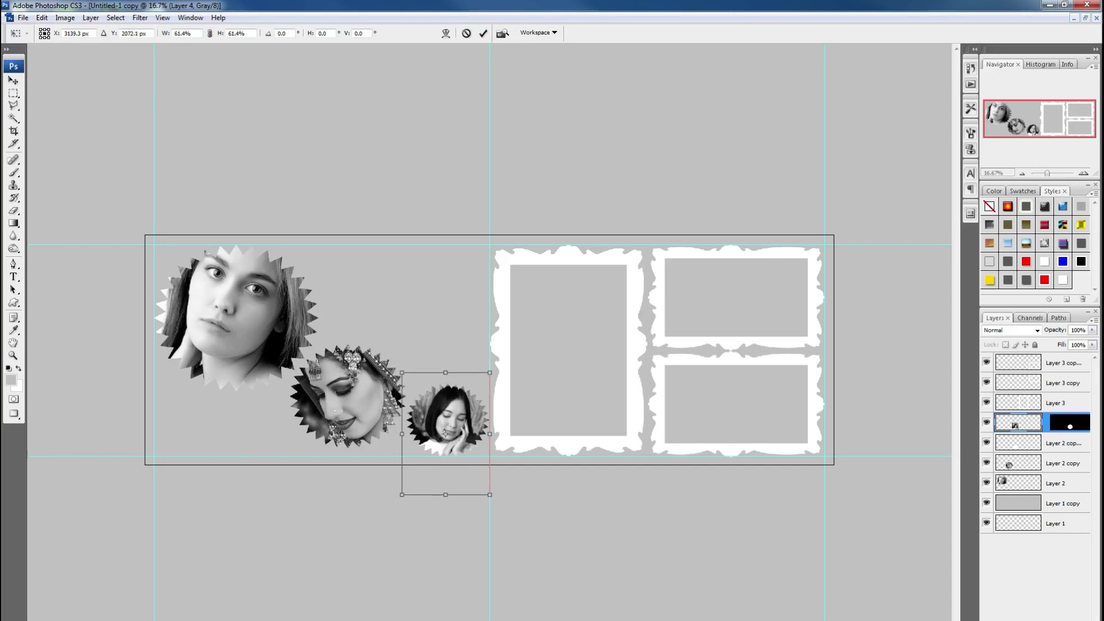
{"action": "key", "text": "Return"}
{"action": "key", "text": "ctrl+e"}
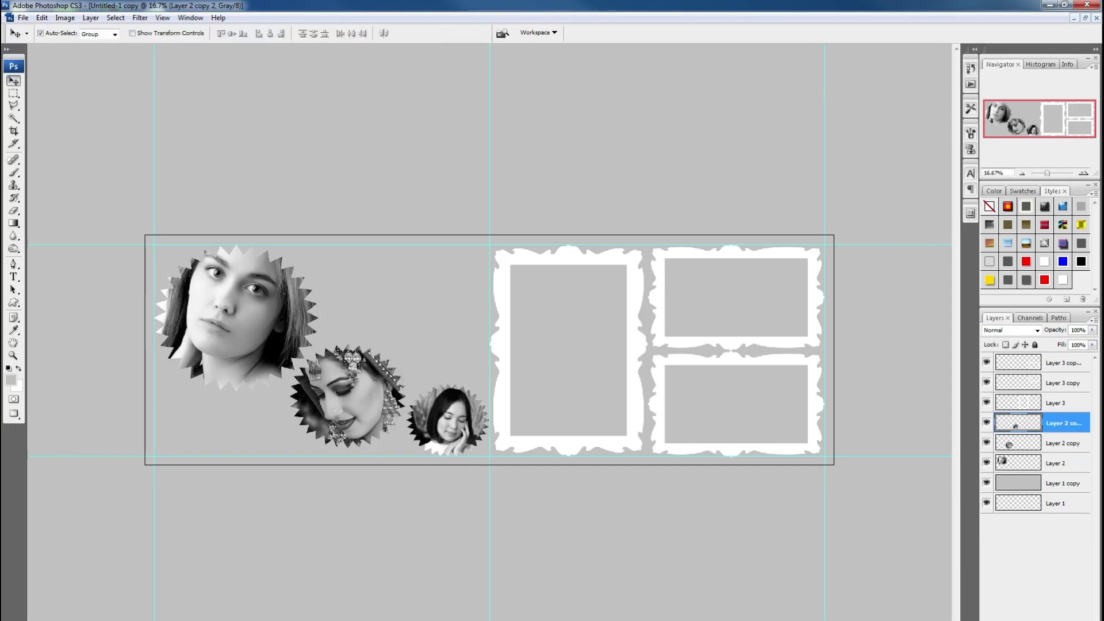
- Trace a red stroke around the small star seal
{"action": "left_click", "coordinate": [42, 17]}
{"action": "left_click", "coordinate": [63, 213]}
{"action": "left_click", "coordinate": [506, 310]}
{"action": "left_click", "coordinate": [548, 273]}
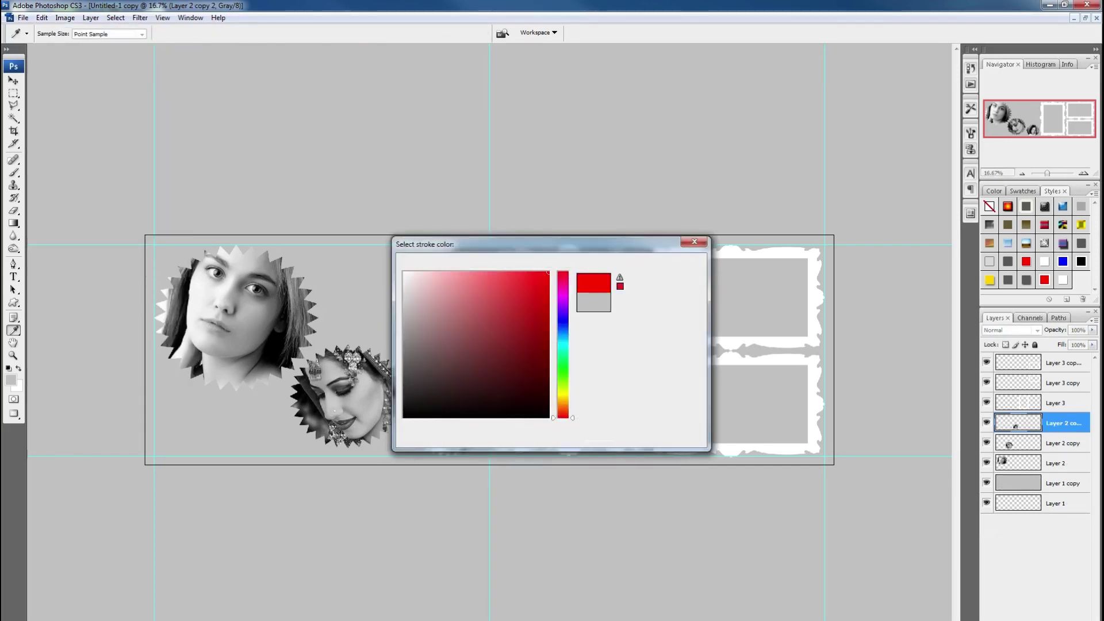
{"action": "key", "text": "Return"}
{"action": "key", "text": "Return"}
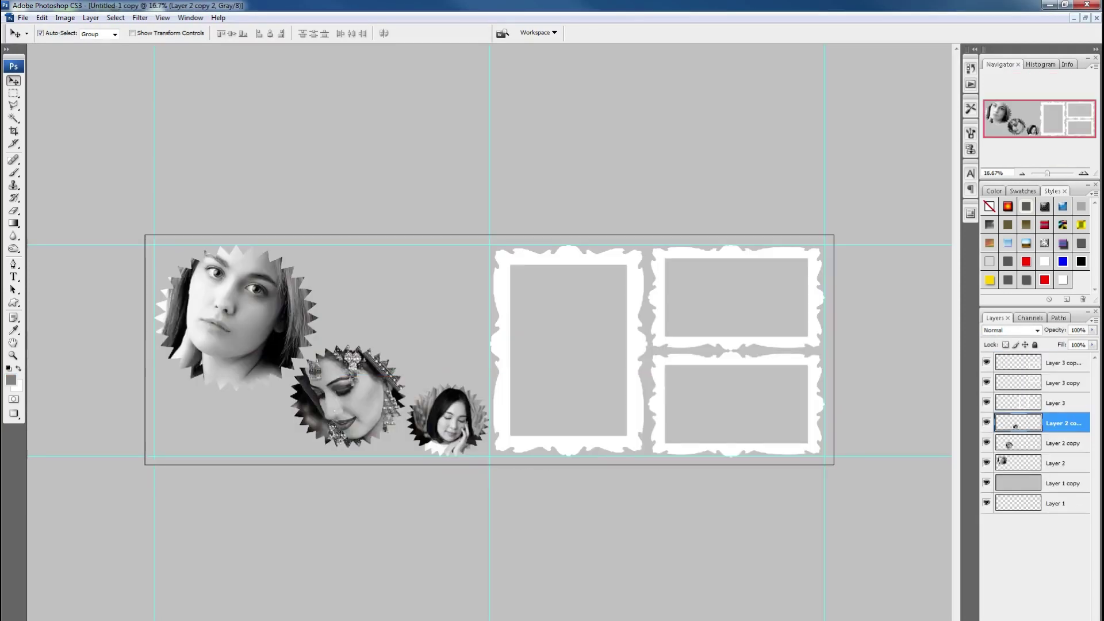
- Draw a feathered oval selection on the gray background between the seals and first frame
{"action": "key", "text": "m"}
{"action": "left_click", "coordinate": [510, 329], "text": "ctrl"}
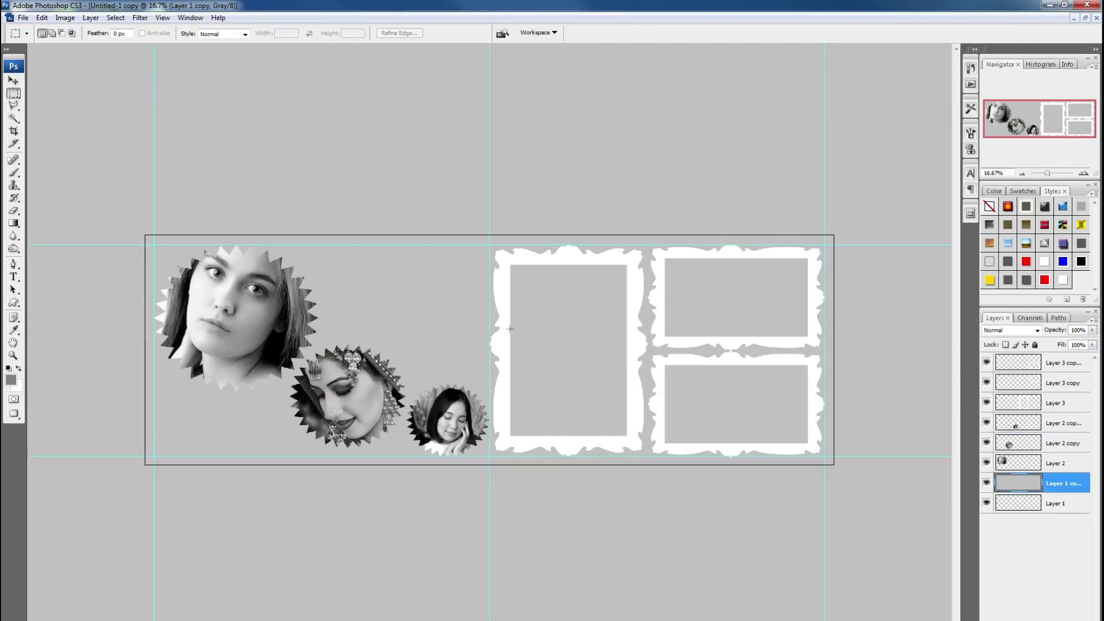
{"action": "right_click", "coordinate": [14, 94]}
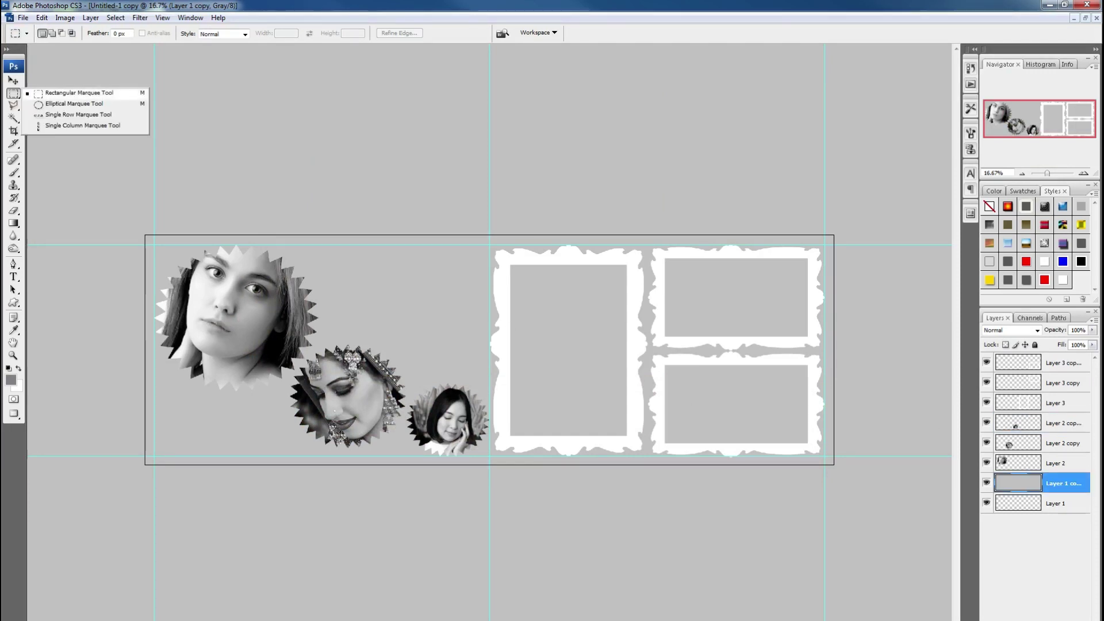
{"action": "left_click", "coordinate": [33, 104]}
{"action": "left_click_drag", "start_coordinate": [331, 245], "coordinate": [490, 388]}
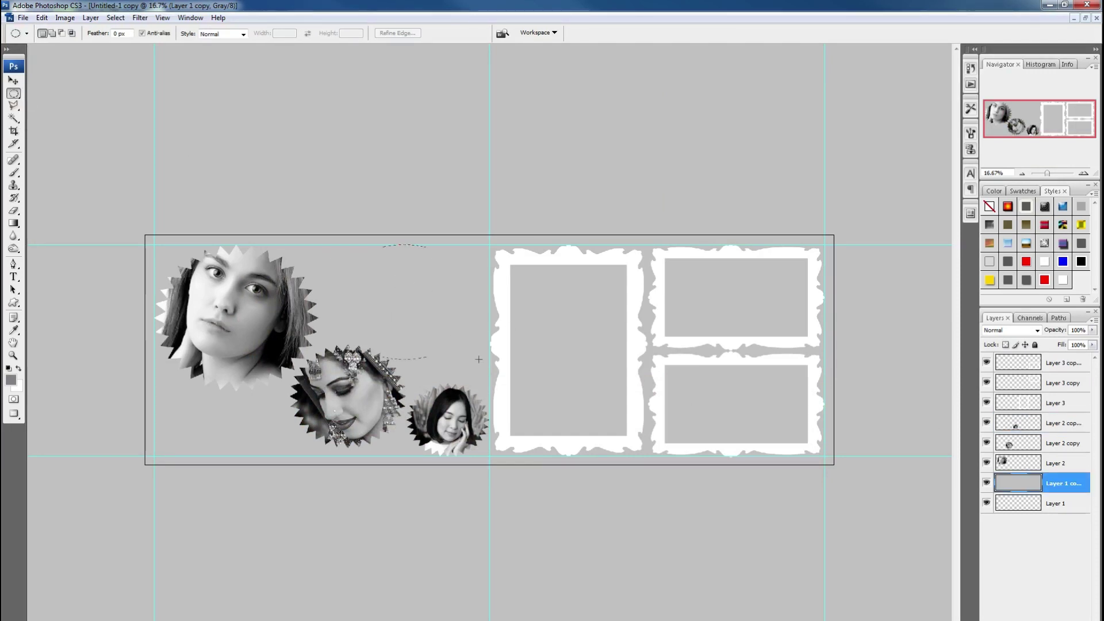
{"action": "key", "text": "alt+ctrl+d"}
{"action": "key", "text": "Return"}
- Paste the bride photo into the oval, moved up, slightly tilted and enlarged
{"action": "key", "text": "ctrl+shift+v"}
{"action": "key", "text": "ctrl+t"}
{"action": "left_click_drag", "start_coordinate": [408, 345], "coordinate": [409, 303]}
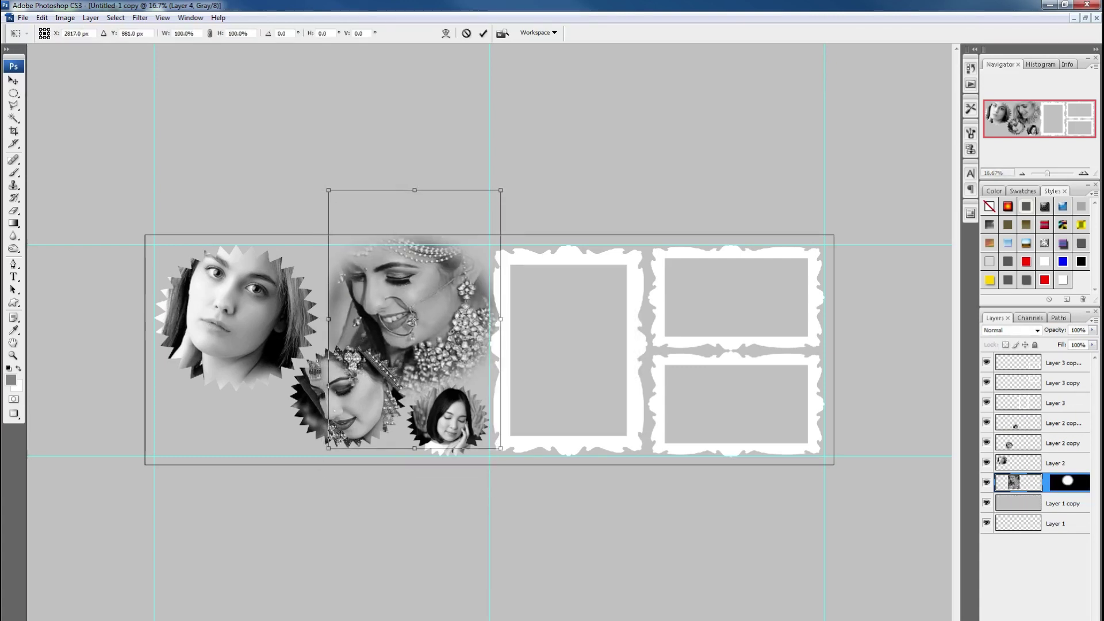
{"action": "left_click_drag", "start_coordinate": [506, 190], "coordinate": [489, 166]}
{"action": "left_click_drag", "start_coordinate": [305, 209], "coordinate": [295, 197]}
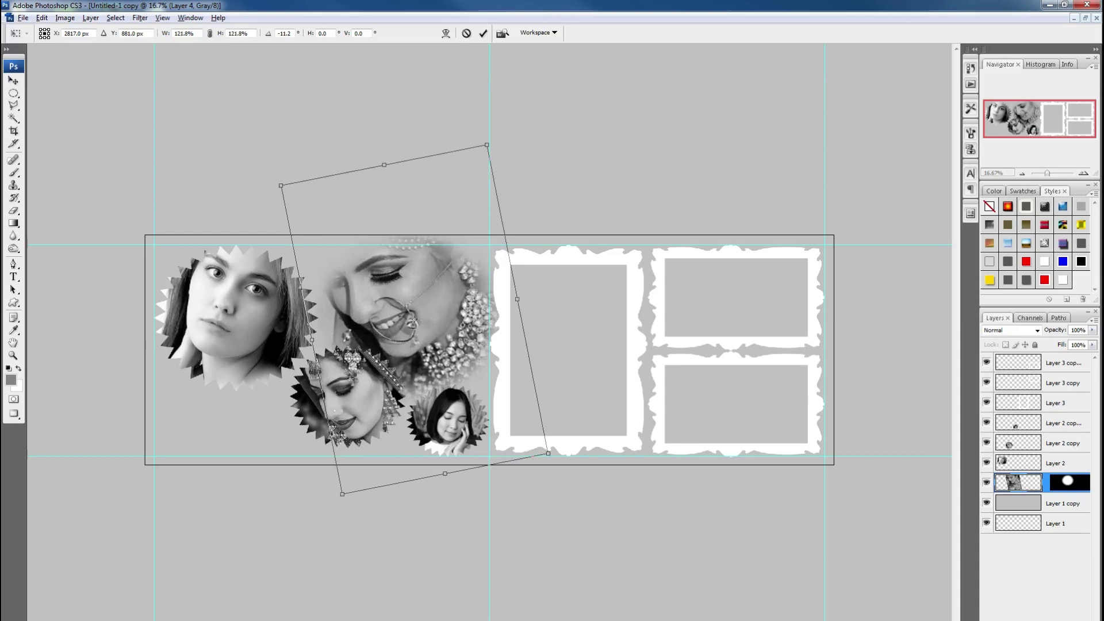
{"action": "left_click_drag", "start_coordinate": [523, 429], "coordinate": [563, 465]}
{"action": "key", "text": "Return"}
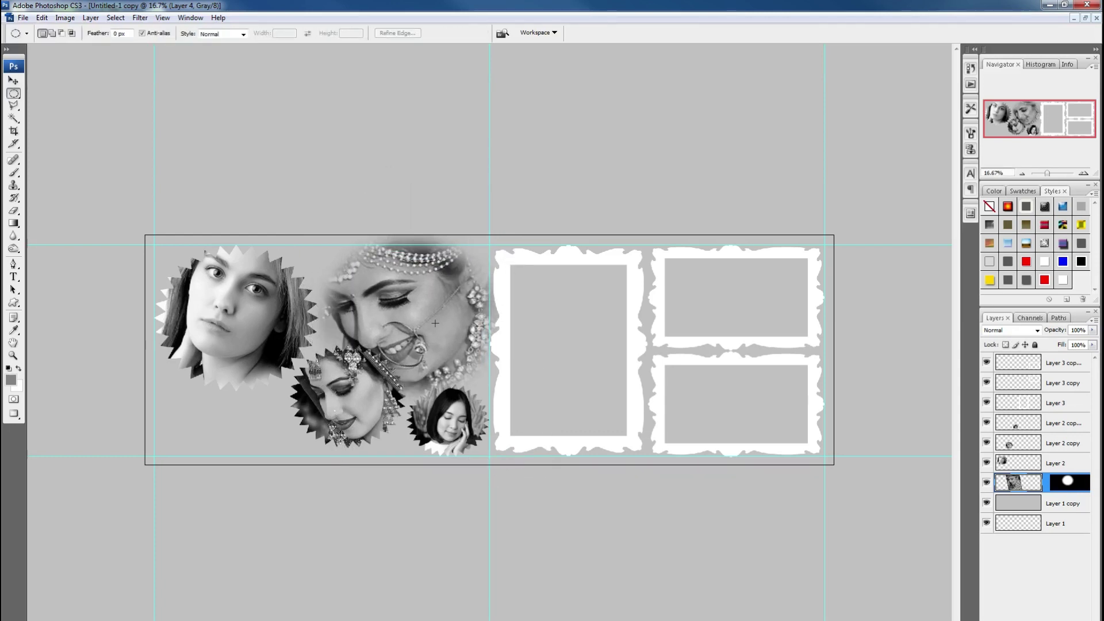
- Fade the bride close-up to 50% opacity and nudge the middle star seal down-right
{"action": "key", "text": "5"}
{"action": "key", "text": "v"}
{"action": "left_click_drag", "start_coordinate": [345, 401], "coordinate": [349, 408]}
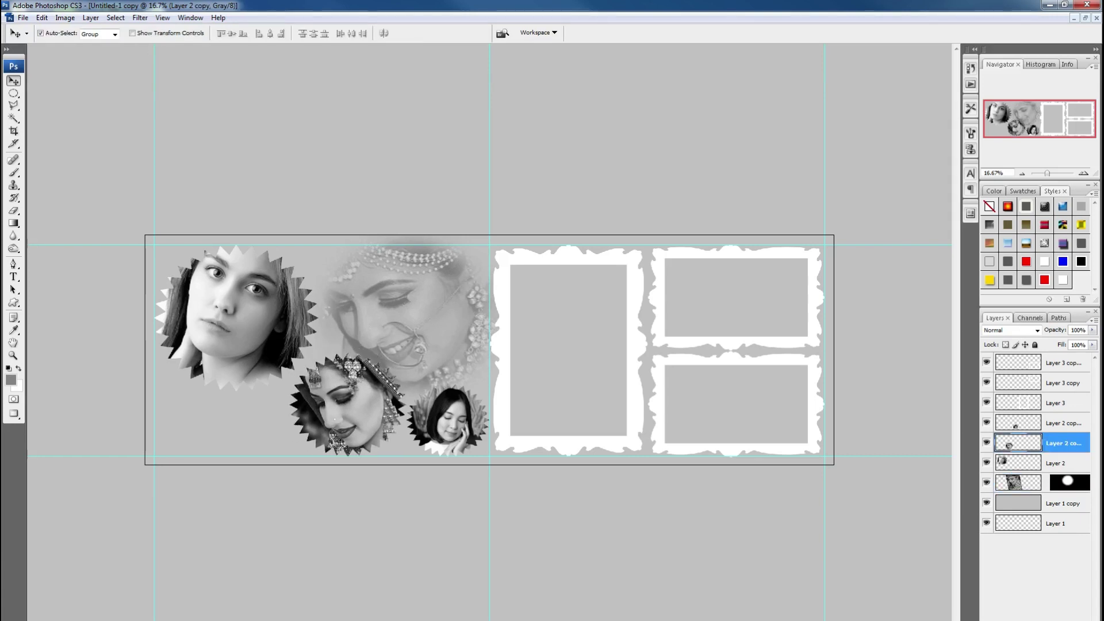
- Copy the whole colour bride photo into the banner and scale it over the tall frame to about 74%
{"action": "key", "text": "ctrl+Tab"}
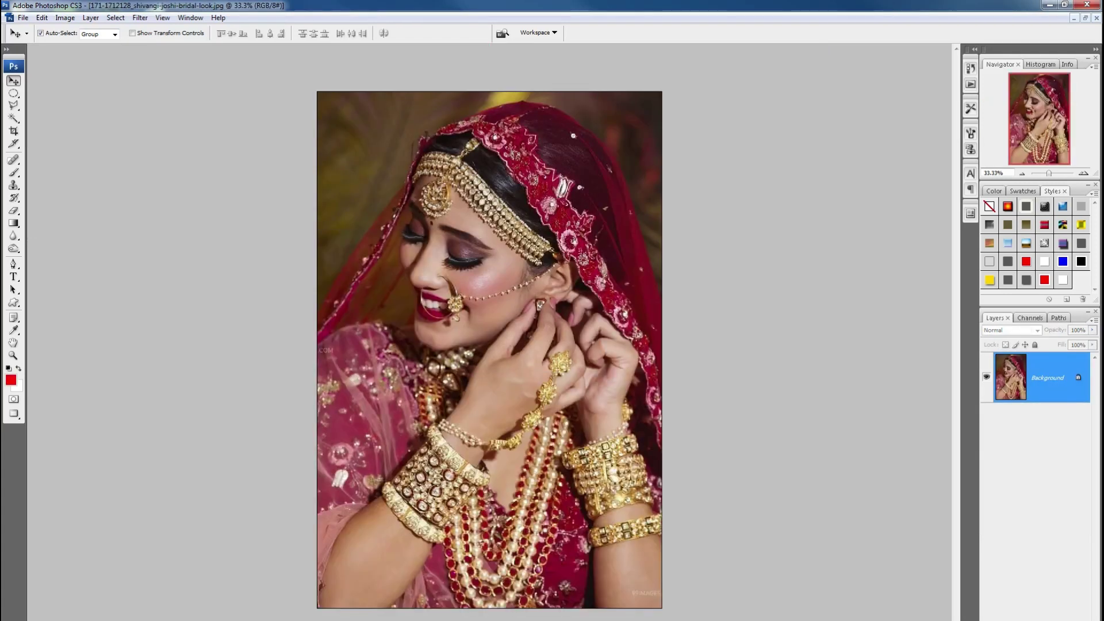
{"action": "key", "text": "ctrl+a"}
{"action": "key", "text": "ctrl+c"}
{"action": "key", "text": "ctrl+Tab"}
{"action": "key", "text": "ctrl+v"}
{"action": "key", "text": "ctrl+t"}
{"action": "left_click_drag", "start_coordinate": [489, 364], "coordinate": [567, 352]}
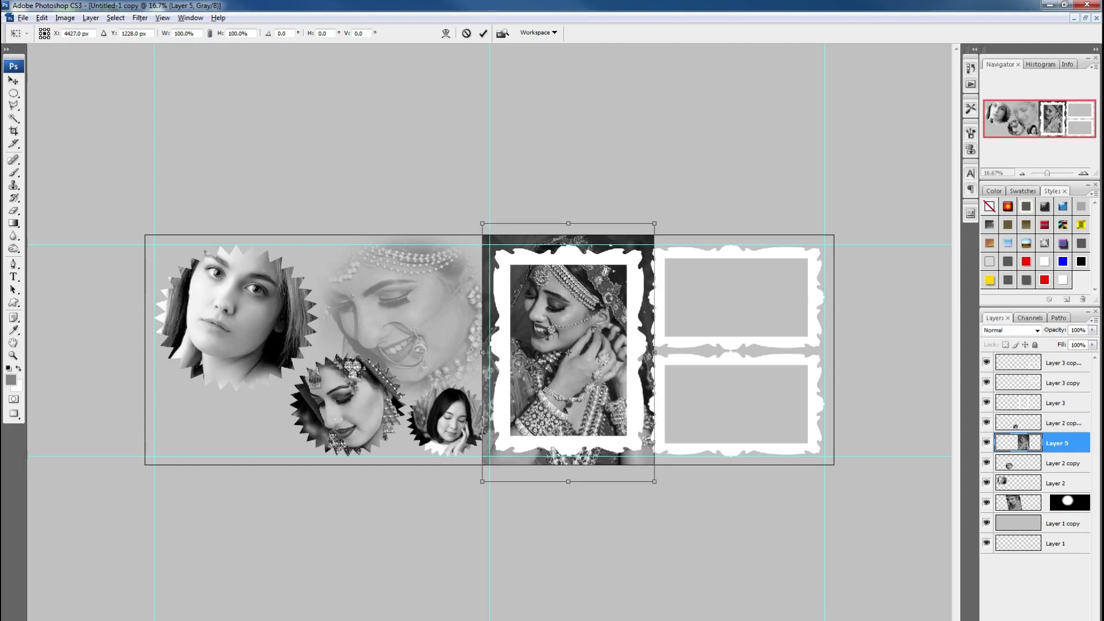
{"action": "left_click_drag", "start_coordinate": [654, 481], "coordinate": [632, 448]}
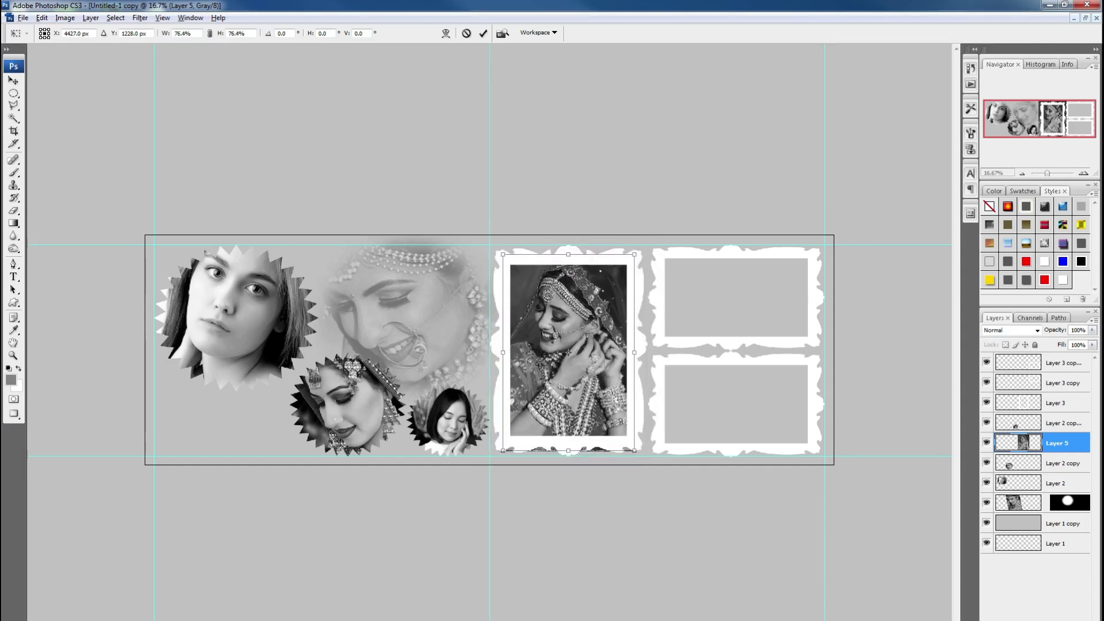
{"action": "key", "text": "Return"}
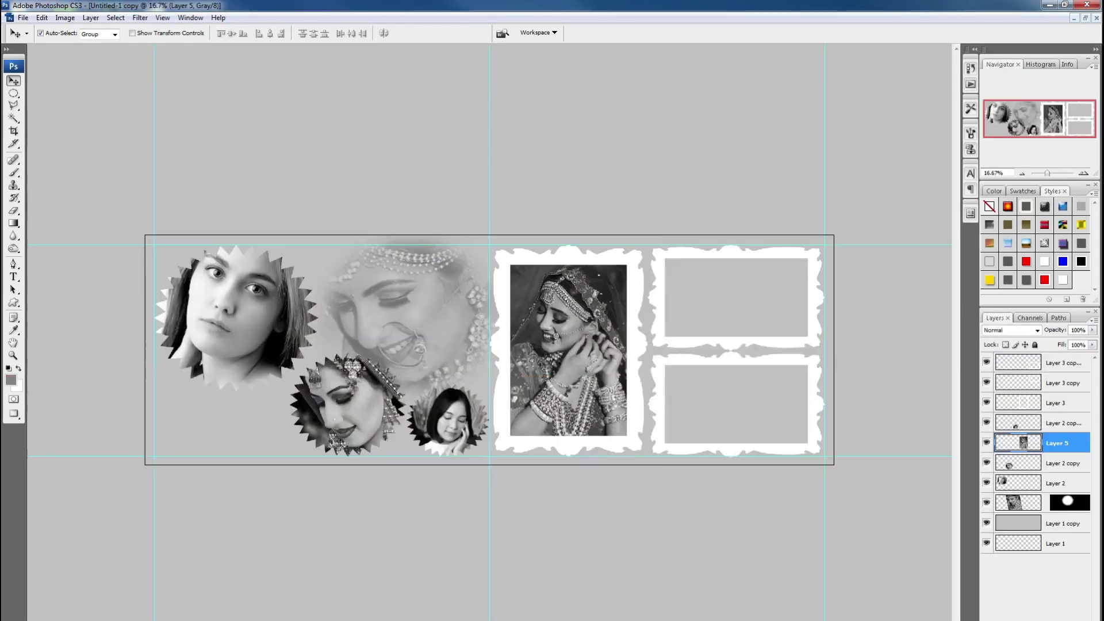
- Delete the upper-right frame, then rotate the lower frame 90° CCW, shorten it and move it up
{"action": "key", "text": "Delete"}
{"action": "key", "text": "ctrl+t"}
{"action": "right_click", "coordinate": [735, 371]}
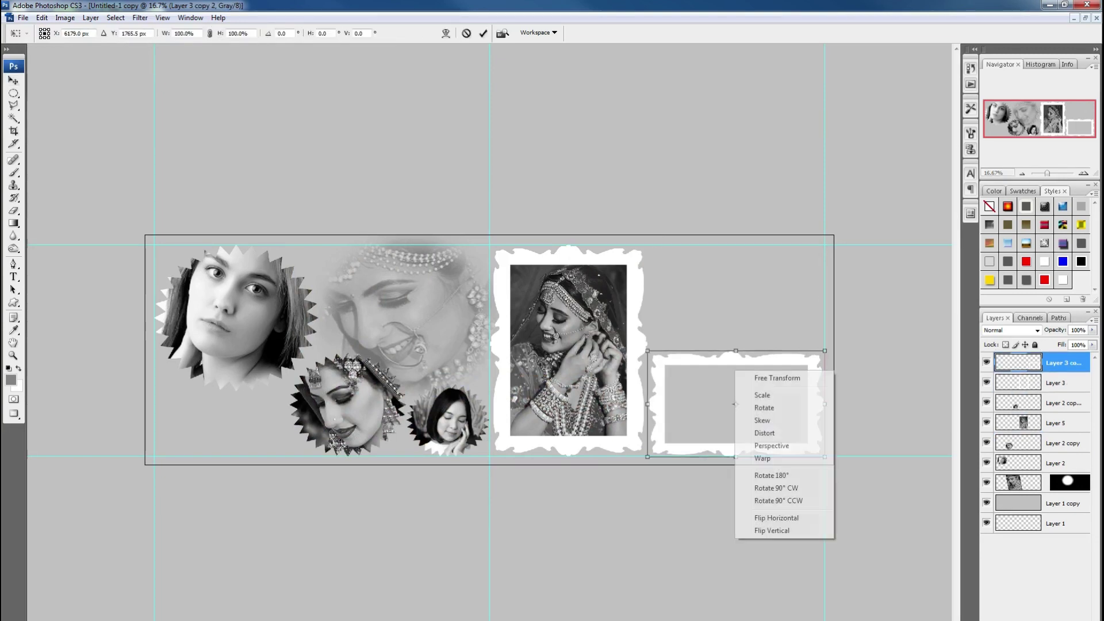
{"action": "left_click", "coordinate": [777, 500]}
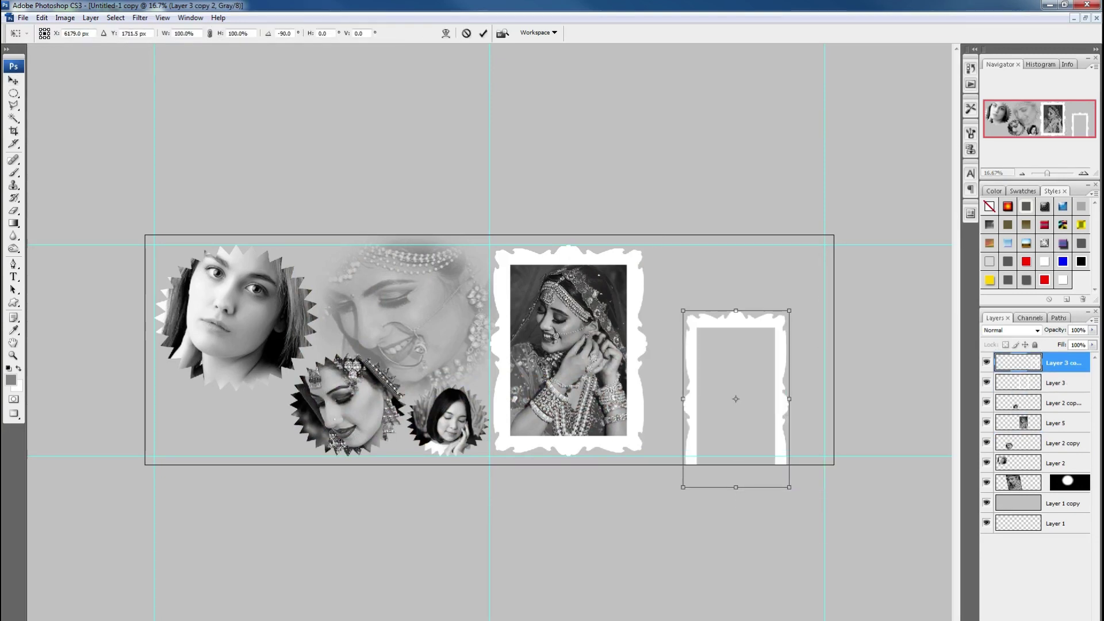
{"action": "left_click_drag", "start_coordinate": [735, 487], "coordinate": [735, 446]}
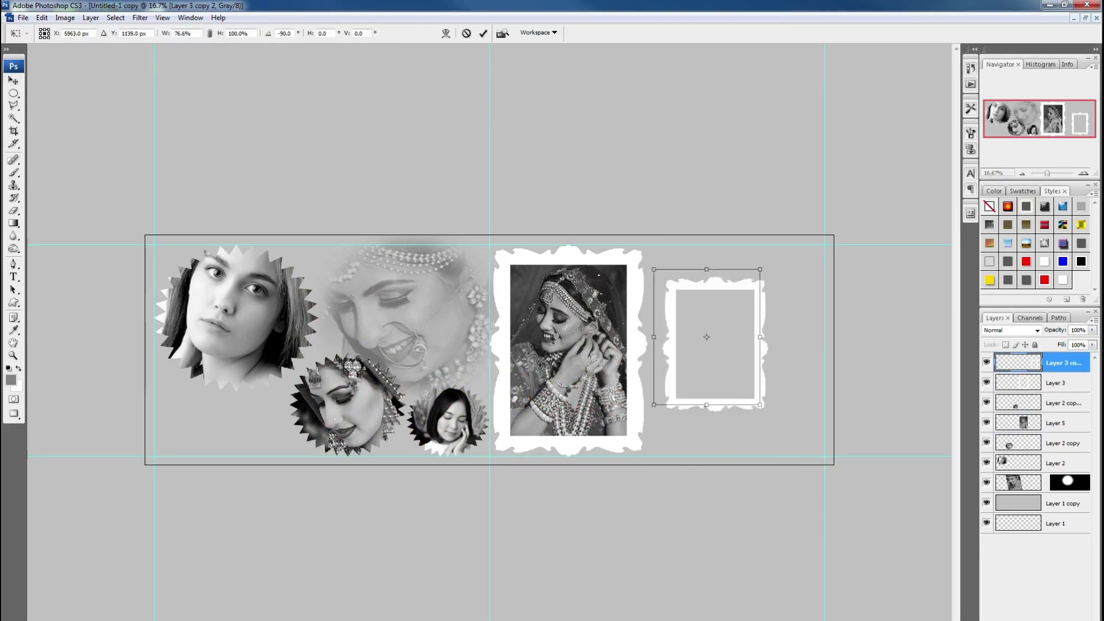
{"action": "mouse_move", "coordinate": [736, 380]}
{"action": "left_mouse_down"}
{"action": "mouse_move", "coordinate": [701, 315]}
{"action": "mouse_move", "coordinate": [771, 391]}
{"action": "left_mouse_up"}
{"action": "key", "text": "Return"}
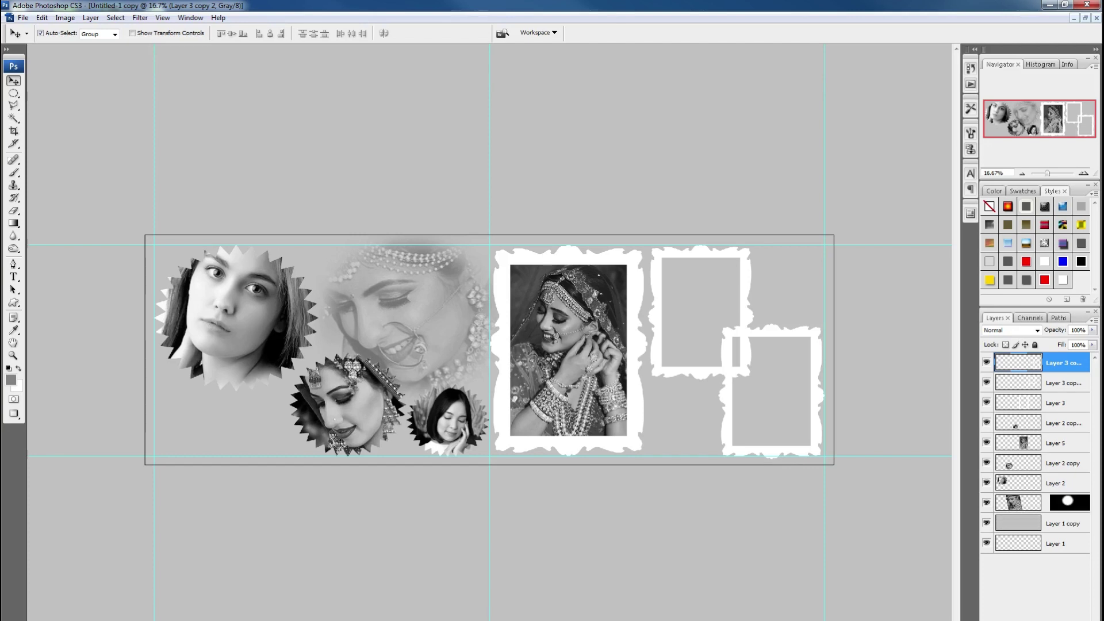
{"action": "left_click", "coordinate": [1063, 523]}
- Paste another bride photo and scale it to fit inside the upper-right frame
{"action": "key", "text": "ctrl+v"}
{"action": "key", "text": "ctrl+t"}
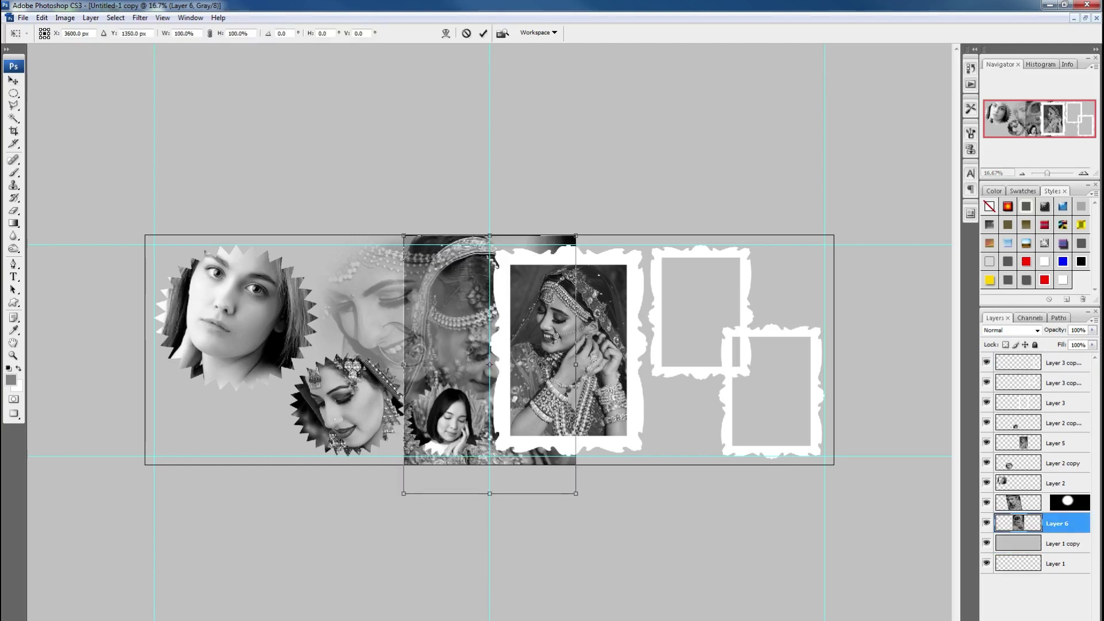
{"action": "left_click_drag", "start_coordinate": [492, 362], "coordinate": [704, 316]}
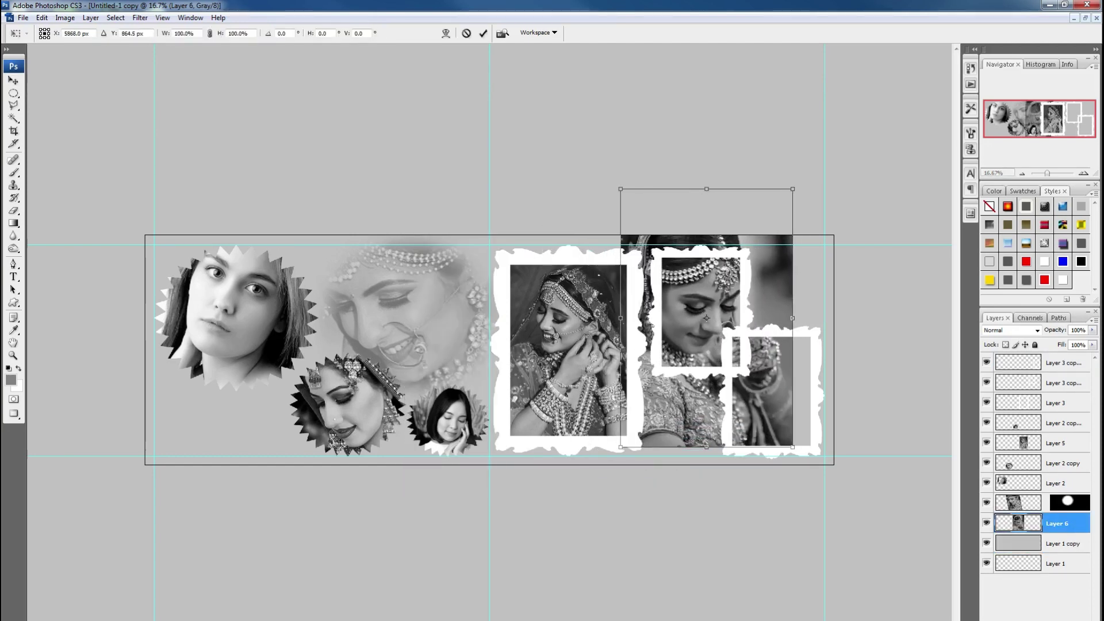
{"action": "left_click_drag", "start_coordinate": [791, 187], "coordinate": [746, 257]}
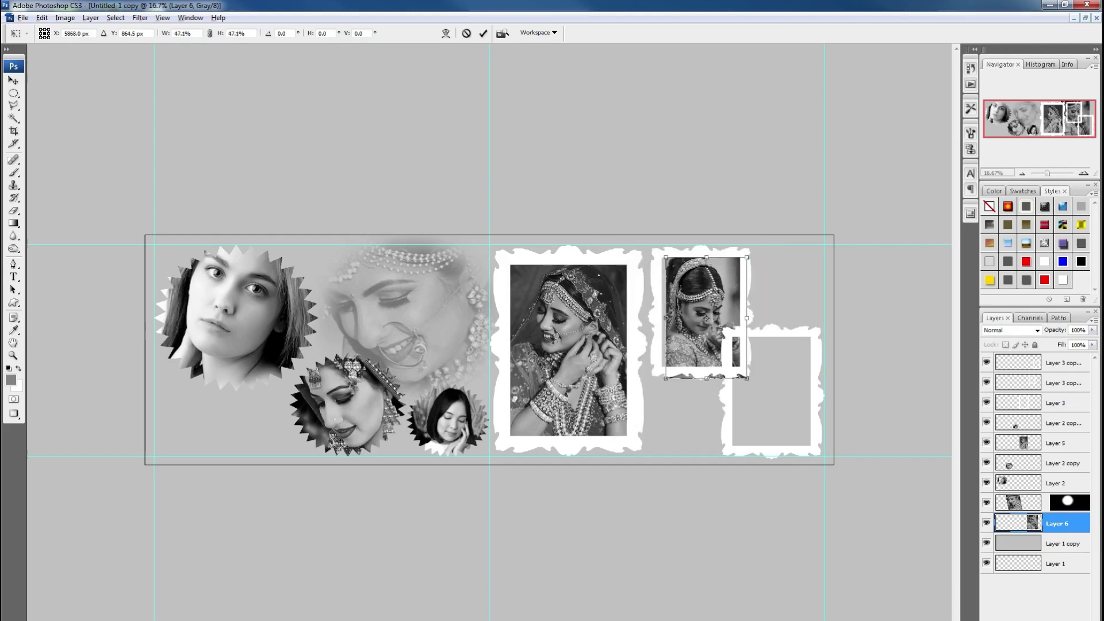
{"action": "left_click_drag", "start_coordinate": [705, 318], "coordinate": [701, 312]}
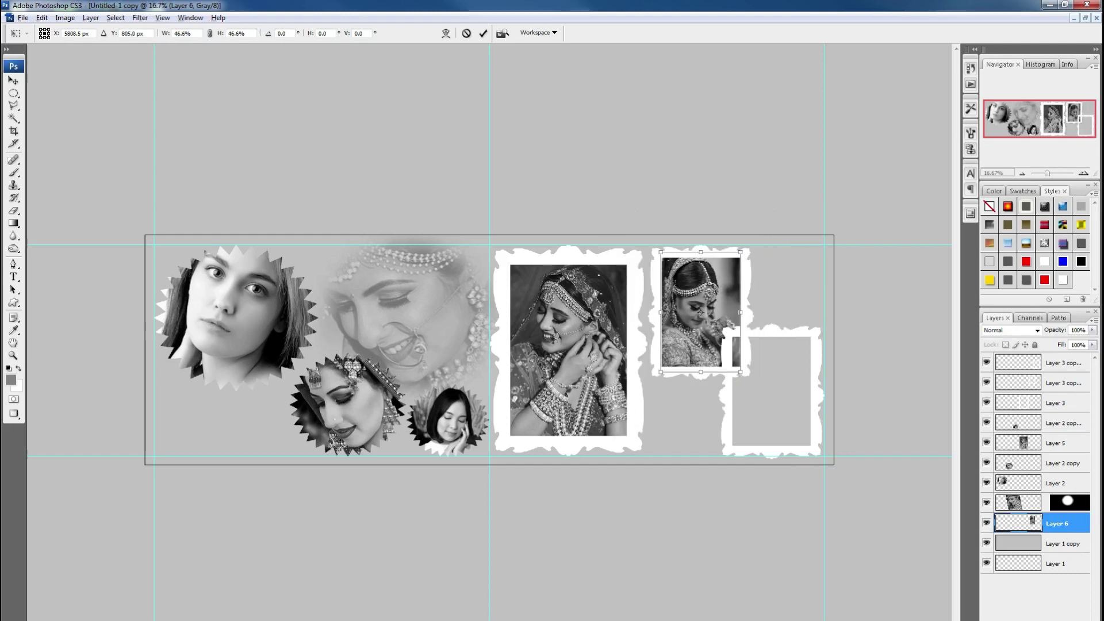
{"action": "key", "text": "Return"}
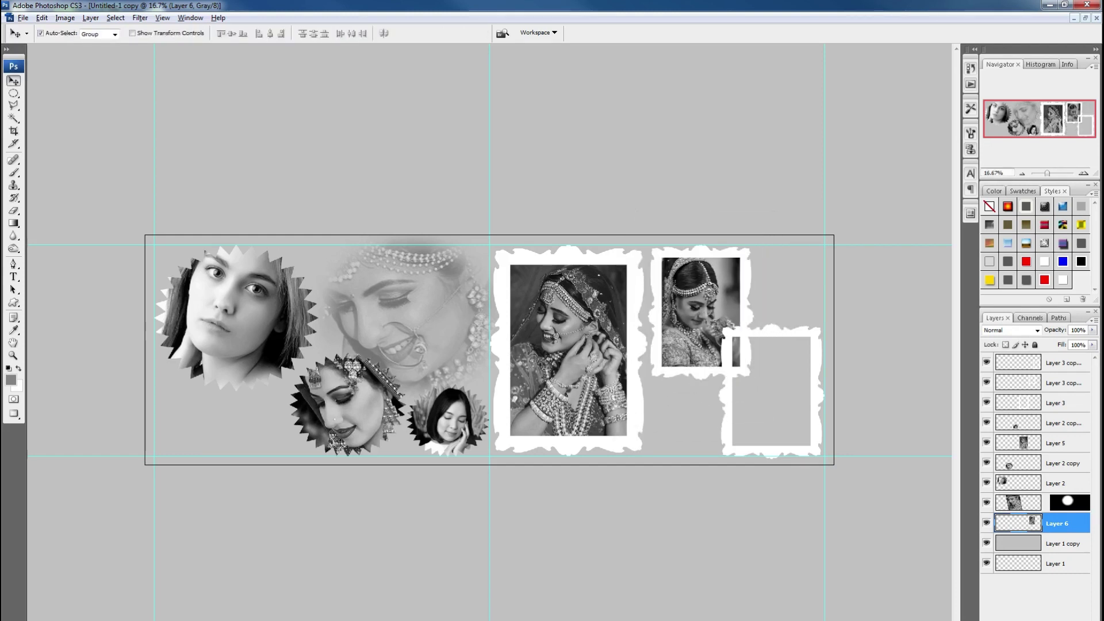
{"action": "key", "text": "ctrl+t"}
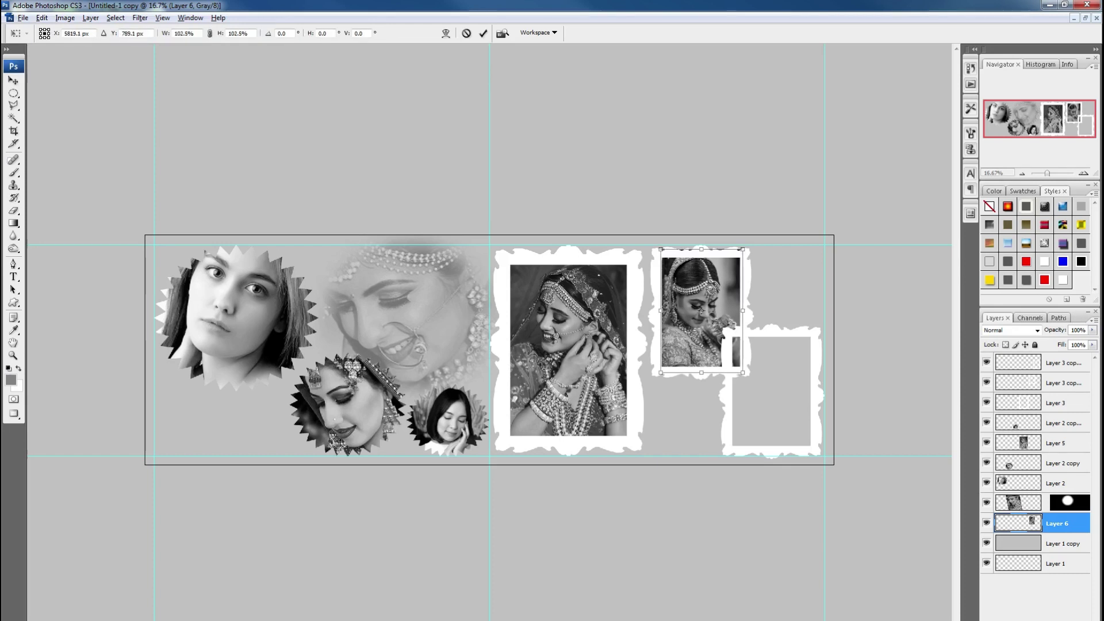
{"action": "key", "text": "Return"}
{"action": "key", "text": "ctrl+t"}
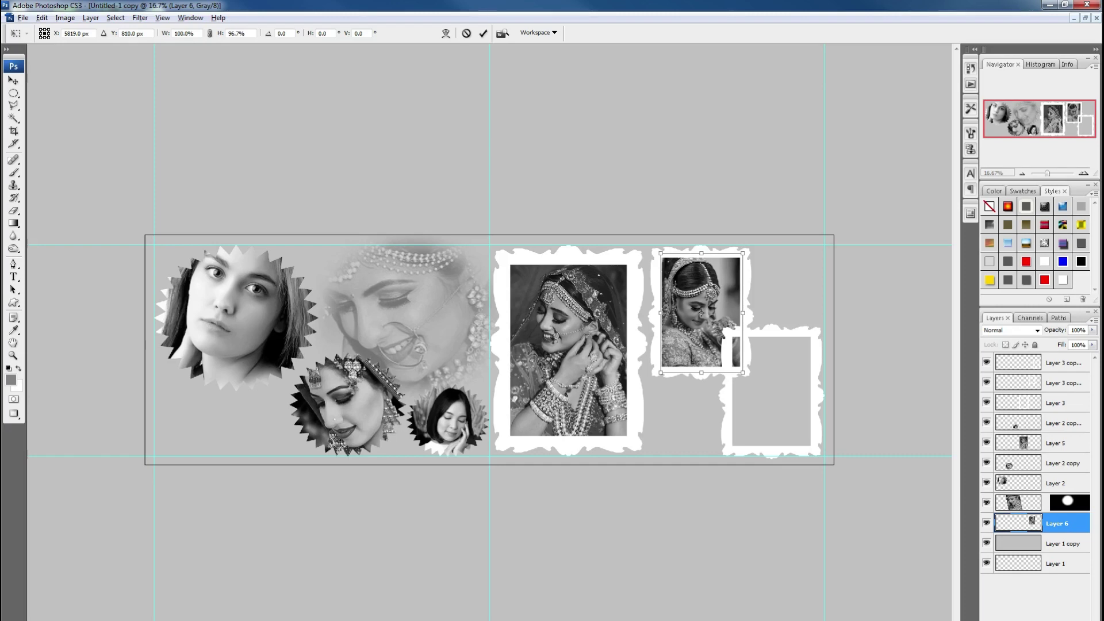
{"action": "key", "text": "Return"}
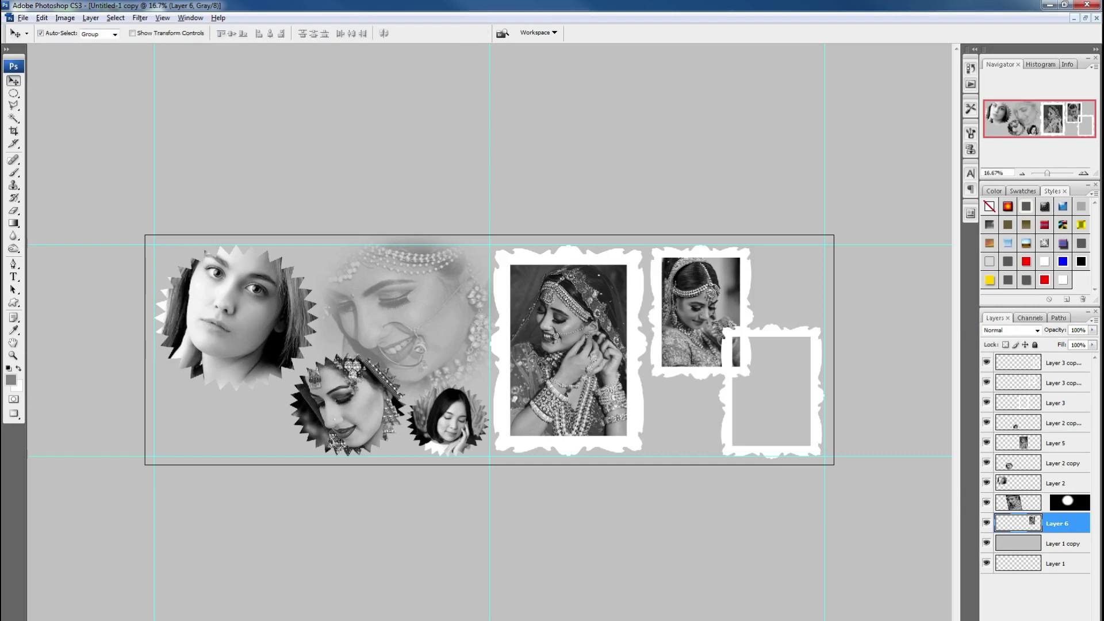
{"action": "key", "text": "ctrl+Tab"}
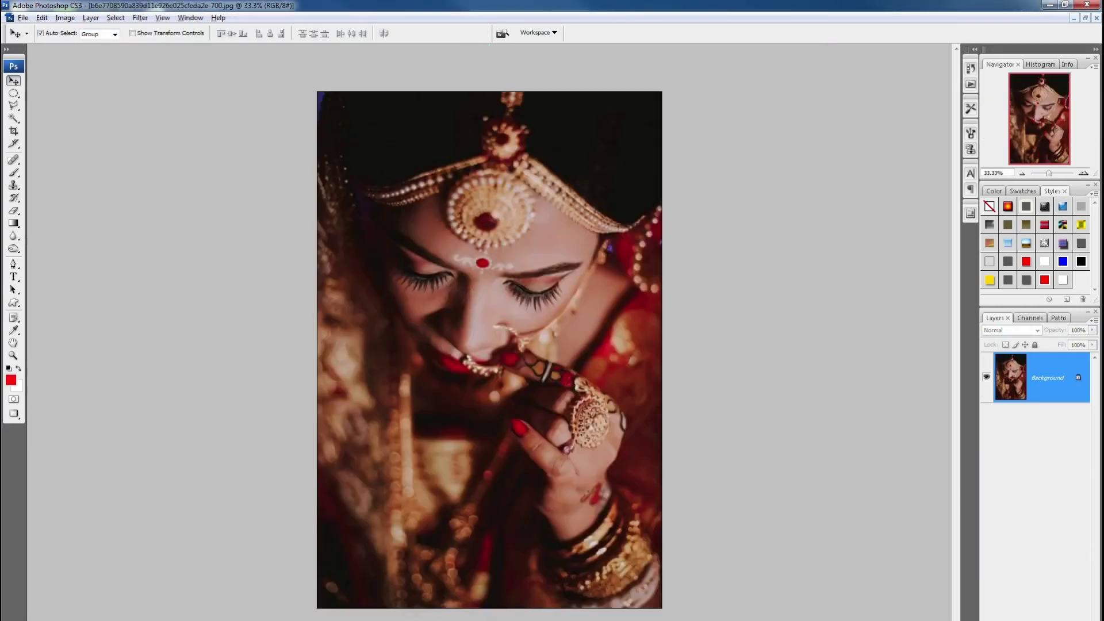
- Paste the dark bride photo and scale it to fit inside the lower-right frame
{"action": "key", "text": "ctrl+Tab"}
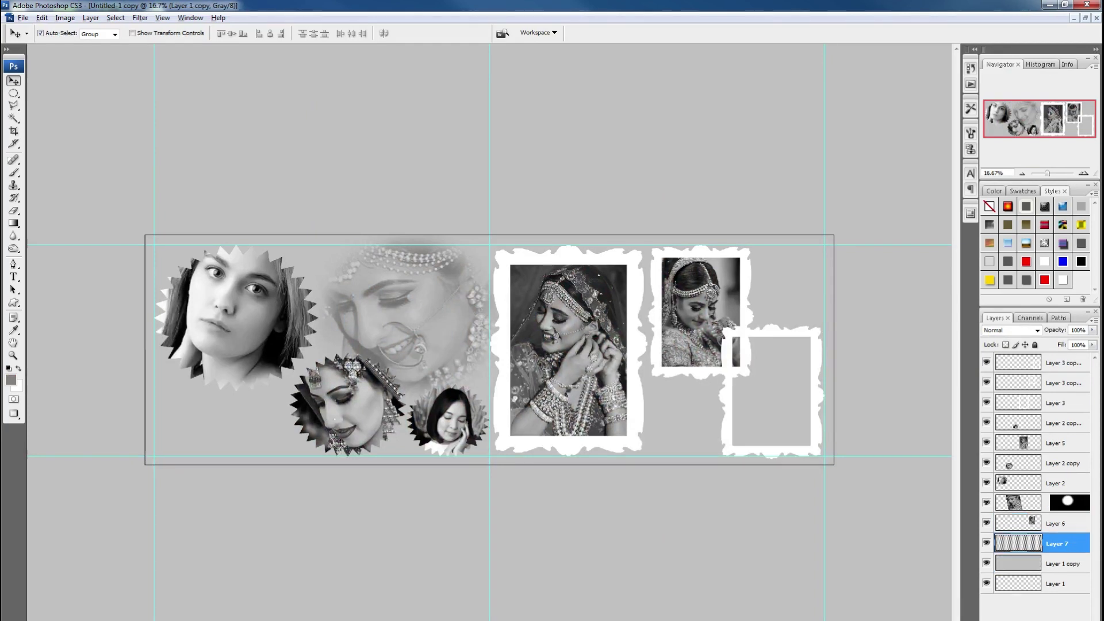
{"action": "key", "text": "ctrl+v"}
{"action": "key", "text": "ctrl+t"}
{"action": "left_click_drag", "start_coordinate": [489, 364], "coordinate": [771, 373]}
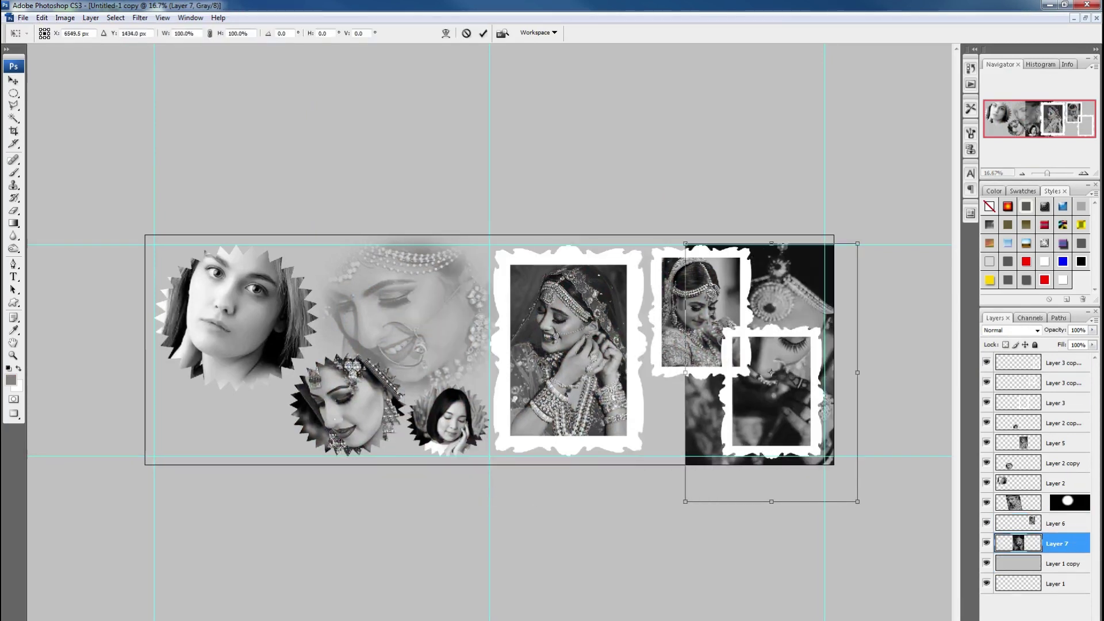
{"action": "left_click_drag", "start_coordinate": [857, 501], "coordinate": [806, 425]}
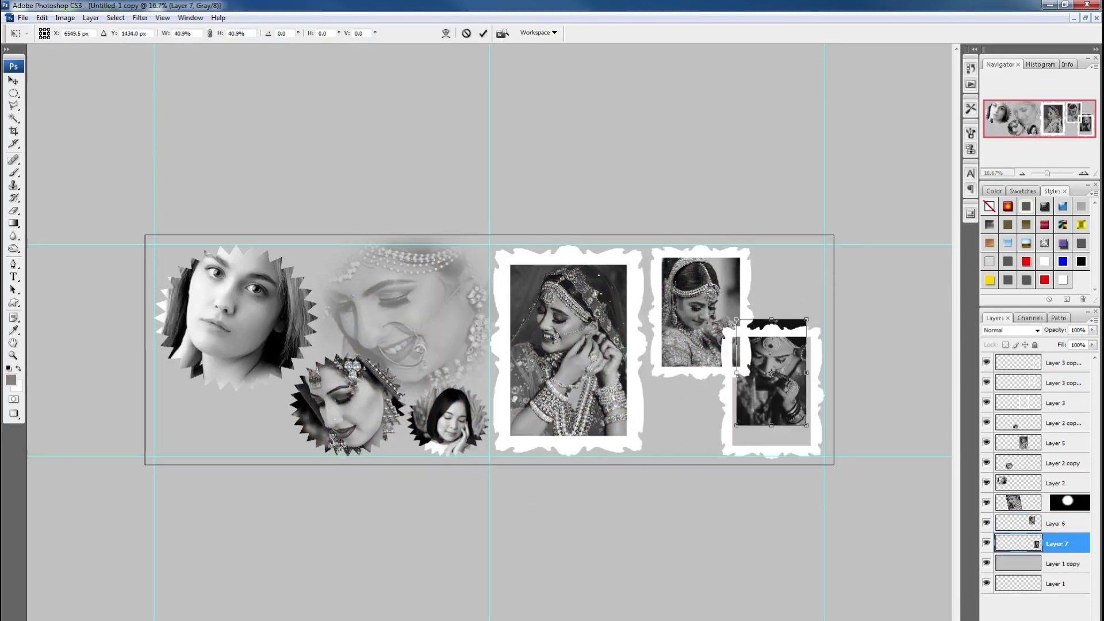
{"action": "left_click_drag", "start_coordinate": [771, 372], "coordinate": [771, 397]}
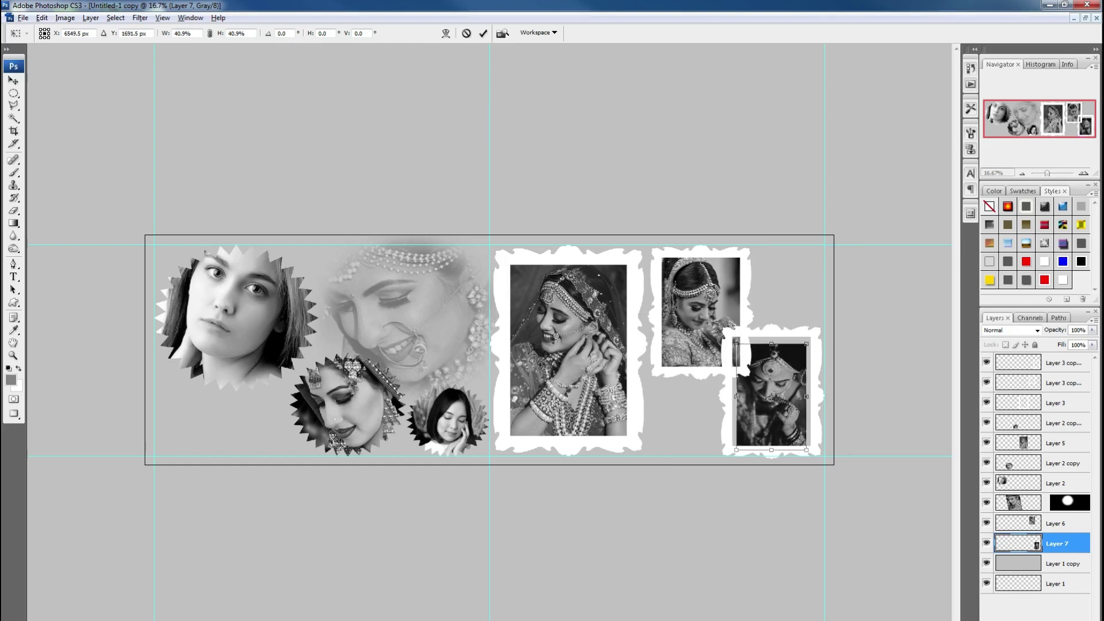
{"action": "left_click_drag", "start_coordinate": [806, 450], "coordinate": [812, 456]}
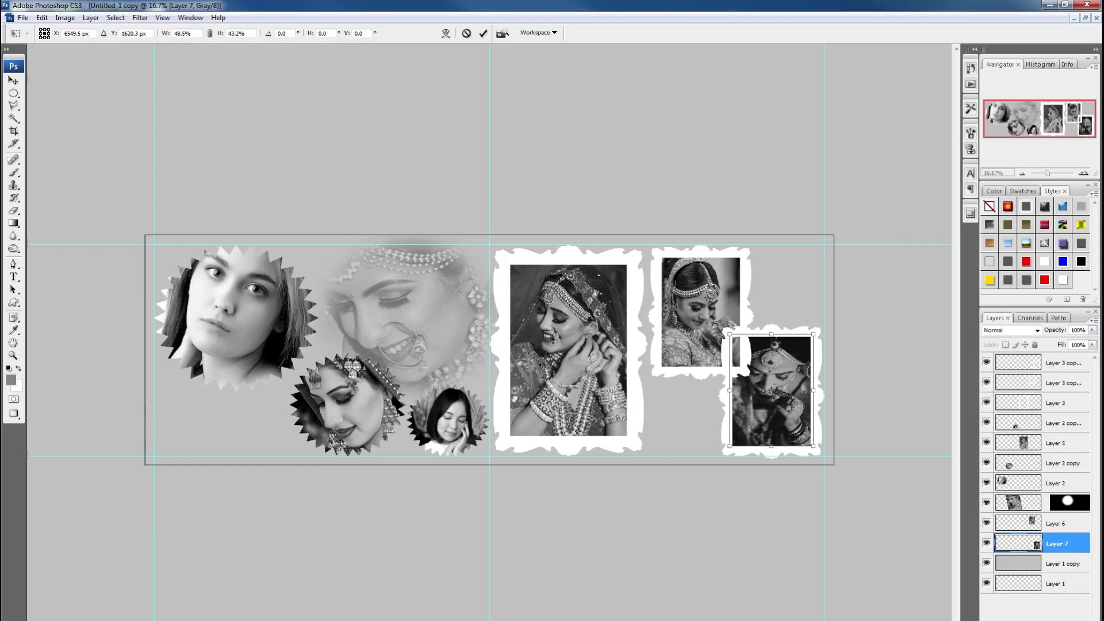
{"action": "key", "text": "Return"}
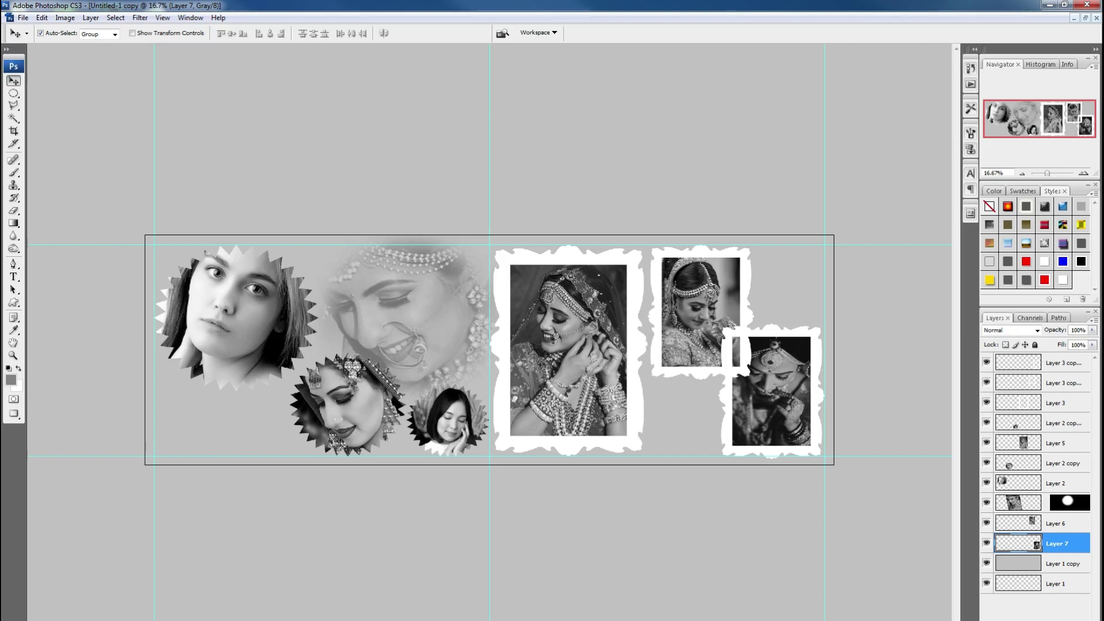
- Fill the background layer white and put a duplicate atop all photos at 10% opacity
{"action": "key", "text": "alt+bracketleft"}
{"action": "key", "text": "ctrl+BackSpace"}
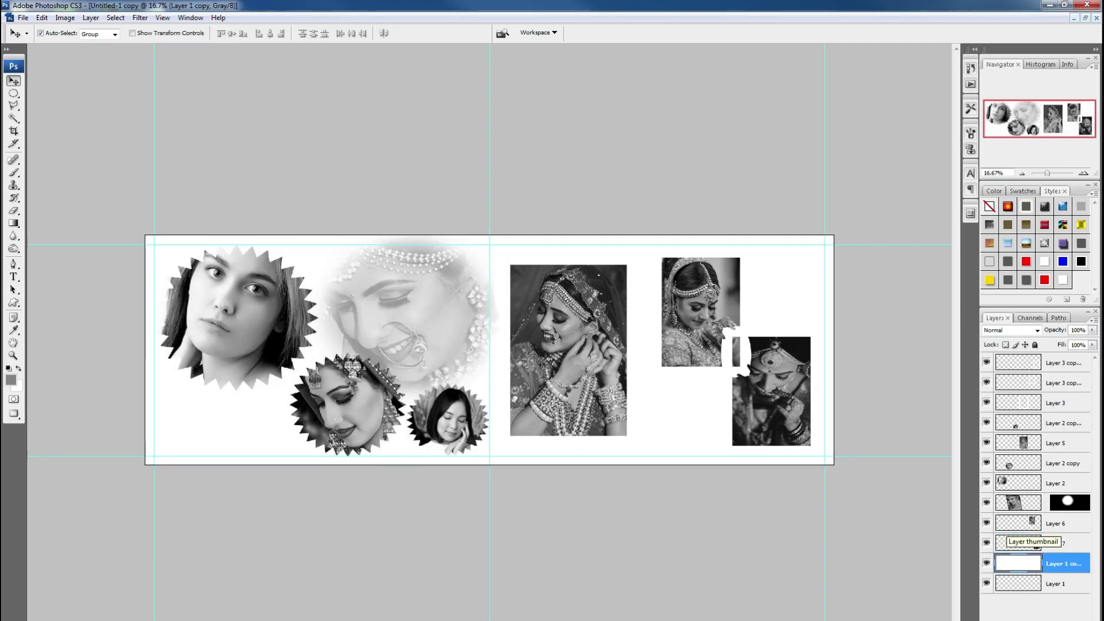
{"action": "key", "text": "ctrl+j"}
{"action": "key", "text": "ctrl+bracketright"}
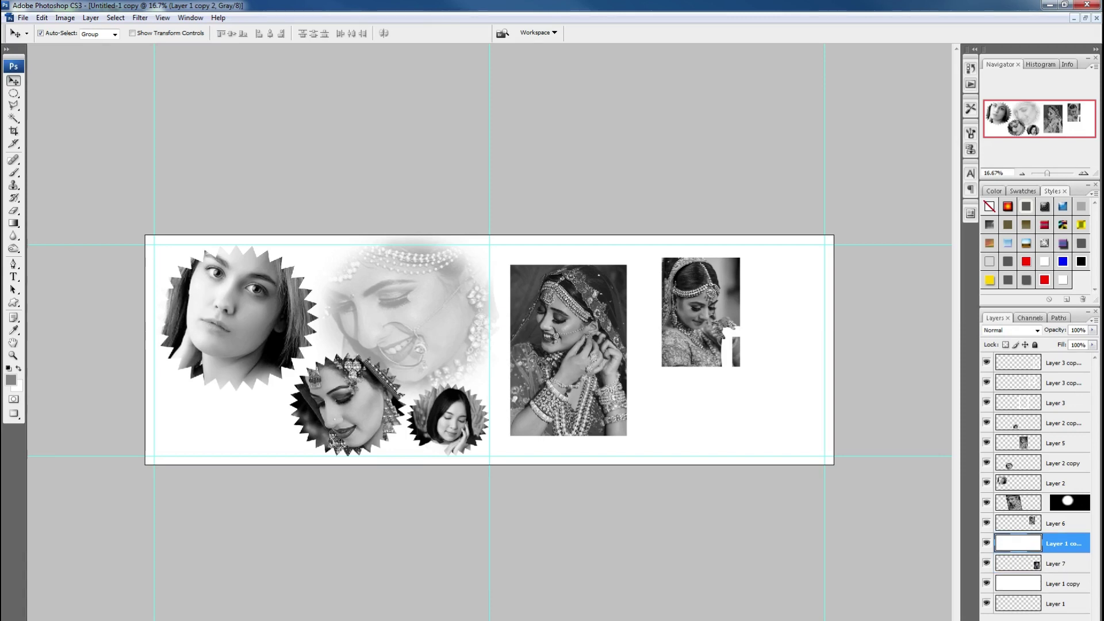
{"action": "key", "text": "ctrl+bracketright"}
{"action": "key", "text": "ctrl+bracketright"}
{"action": "key", "text": "ctrl+bracketright"}
{"action": "key", "text": "ctrl+bracketright"}
{"action": "key", "text": "ctrl+bracketright"}
{"action": "key", "text": "ctrl+bracketright"}
{"action": "key", "text": "ctrl+bracketright"}
{"action": "key", "text": "ctrl+bracketright"}
{"action": "key", "text": "ctrl+bracketright"}
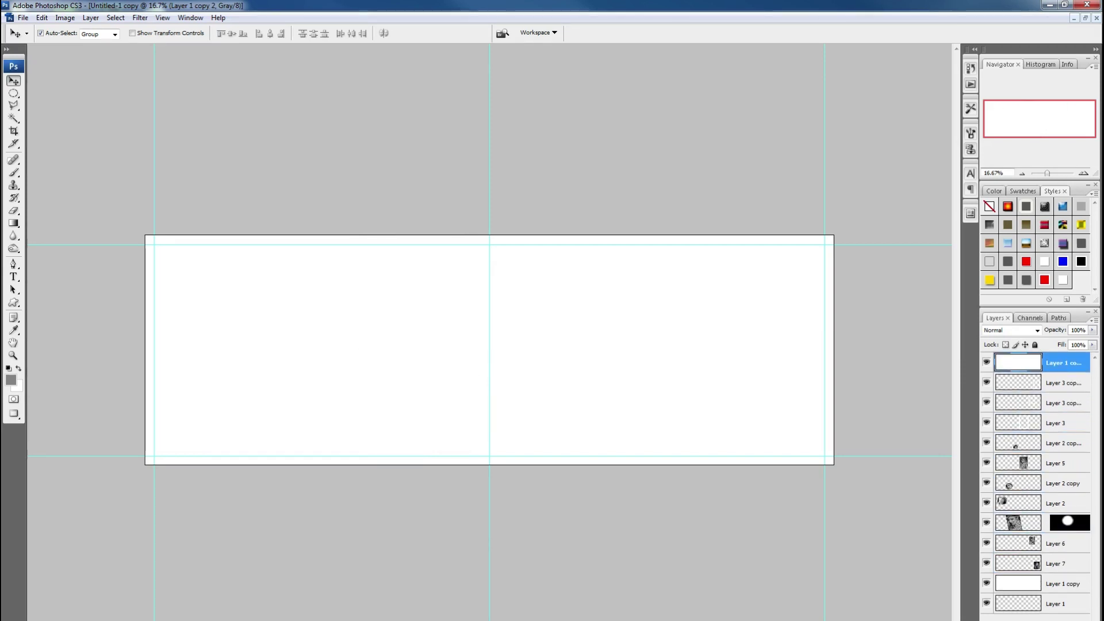
{"action": "key", "text": "3"}
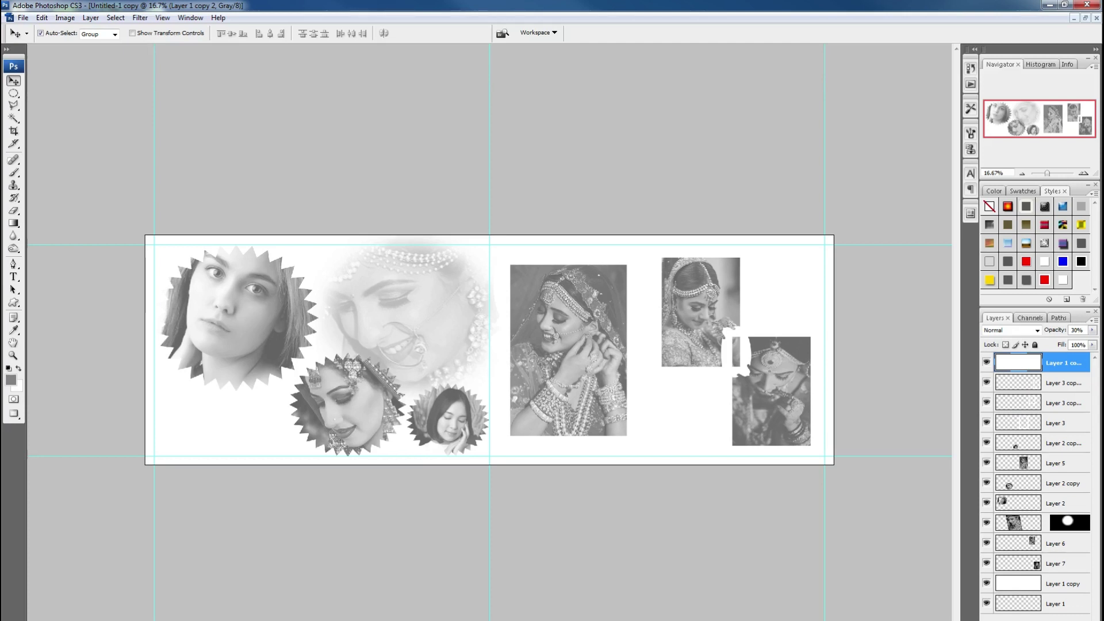
{"action": "left_click", "coordinate": [1076, 330]}
{"action": "type", "text": "10"}
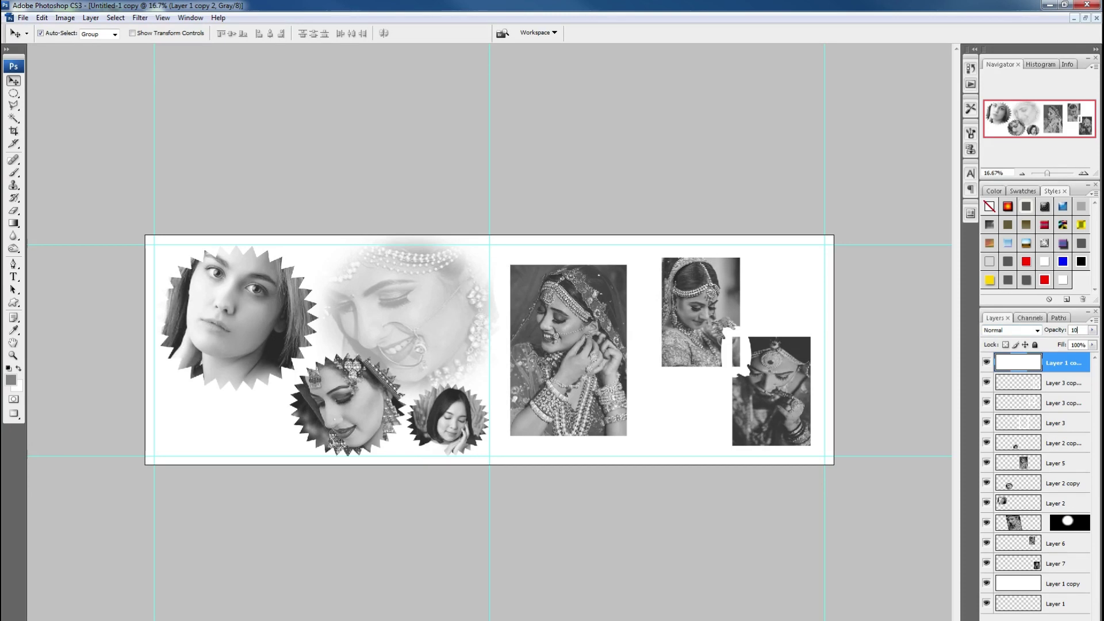
{"action": "key", "text": "Return"}
{"action": "key", "text": "ctrl+plus"}
{"action": "key", "text": "ctrl+plus"}
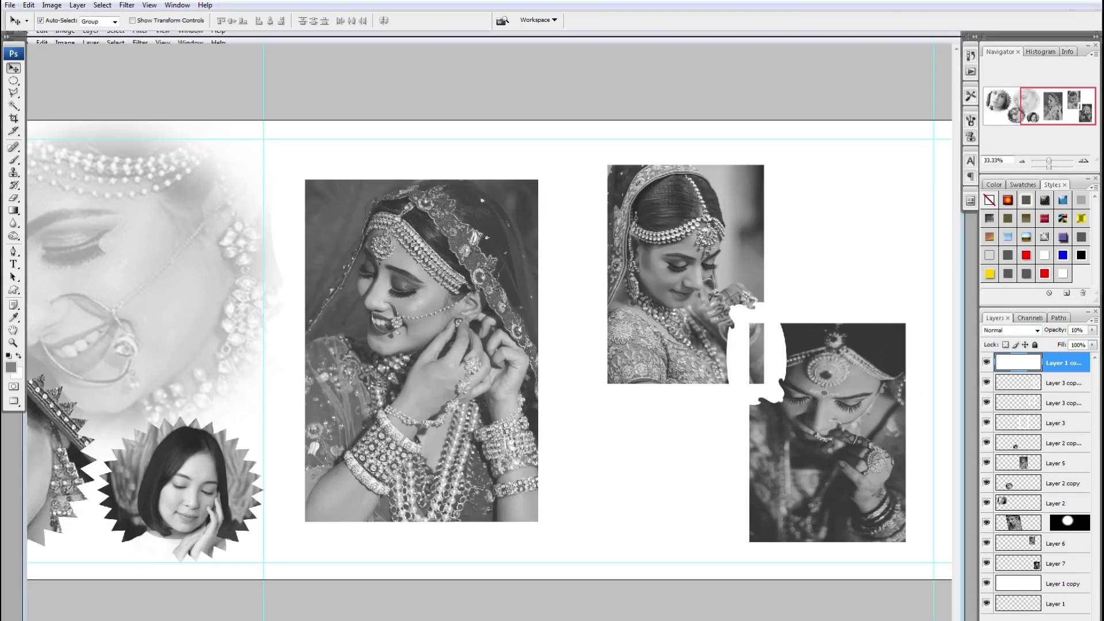
- Stroke grey outlines around the left and middle ornate frame shapes
{"action": "scroll", "coordinate": [489, 345], "scroll_direction": "right", "scroll_amount": 5}
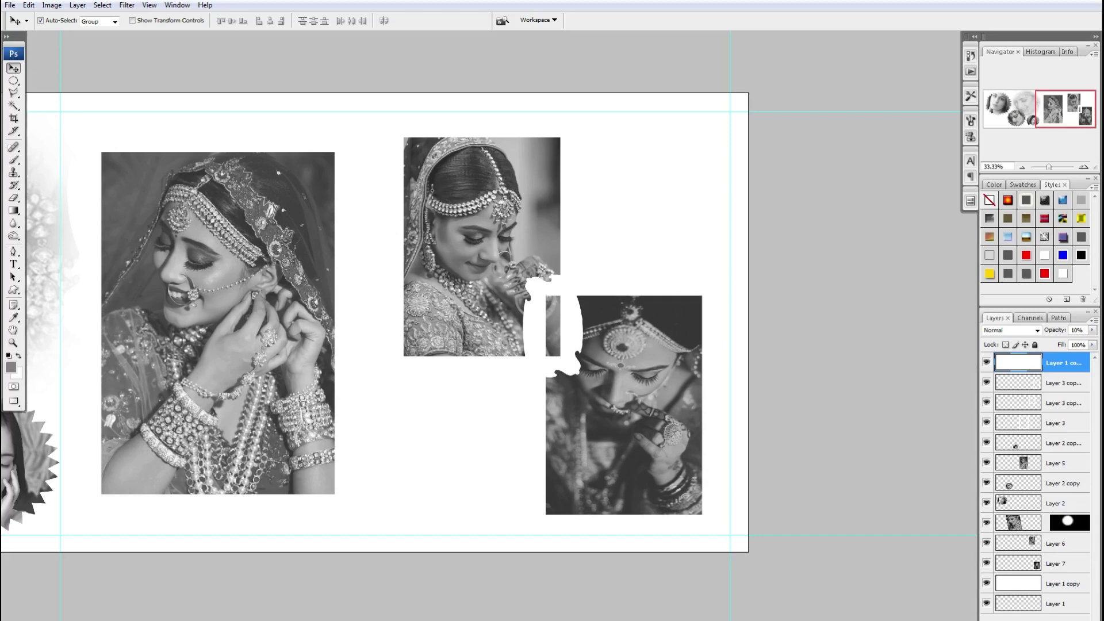
{"action": "left_click", "coordinate": [1056, 422]}
{"action": "left_click", "coordinate": [28, 5]}
{"action": "left_click", "coordinate": [52, 189]}
{"action": "key", "text": "Return"}
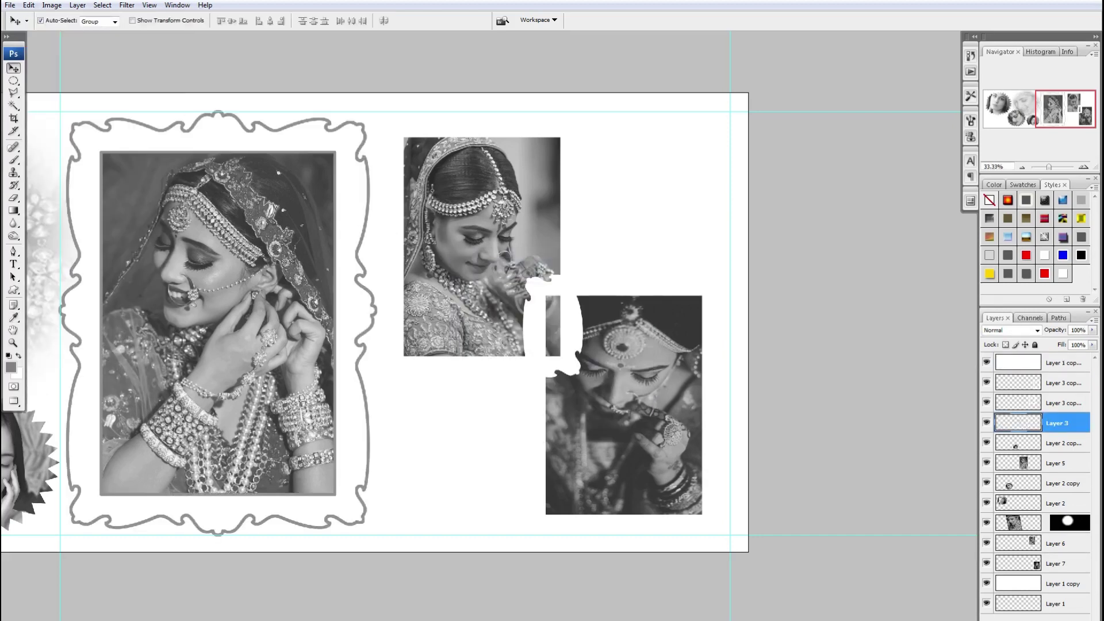
{"action": "left_click", "coordinate": [1061, 362]}
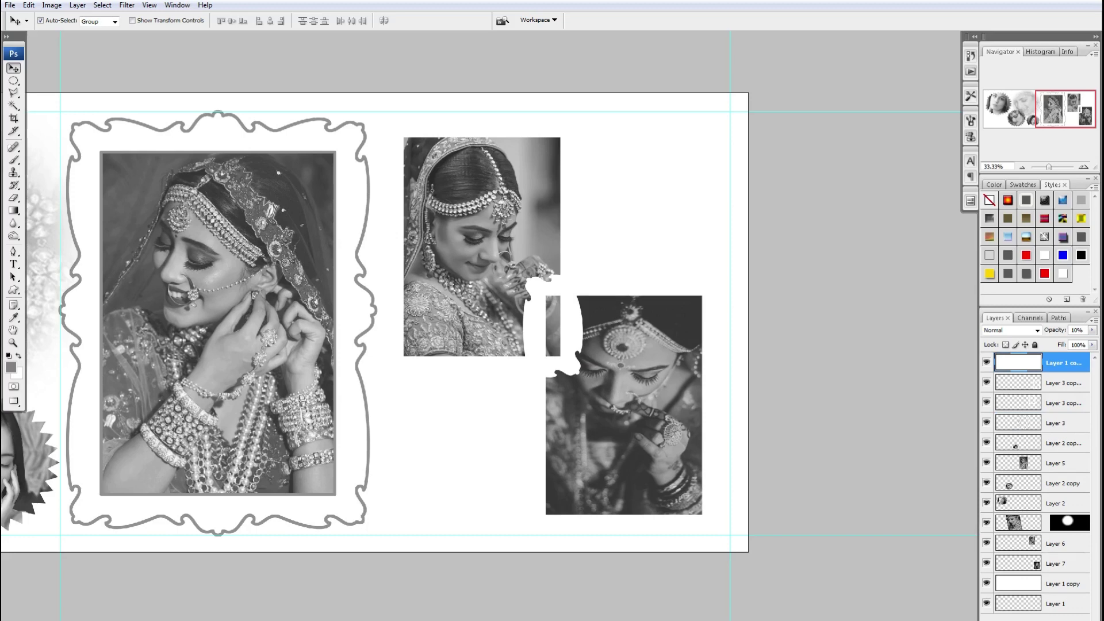
{"action": "left_click", "coordinate": [1060, 403]}
{"action": "key", "text": "Return"}
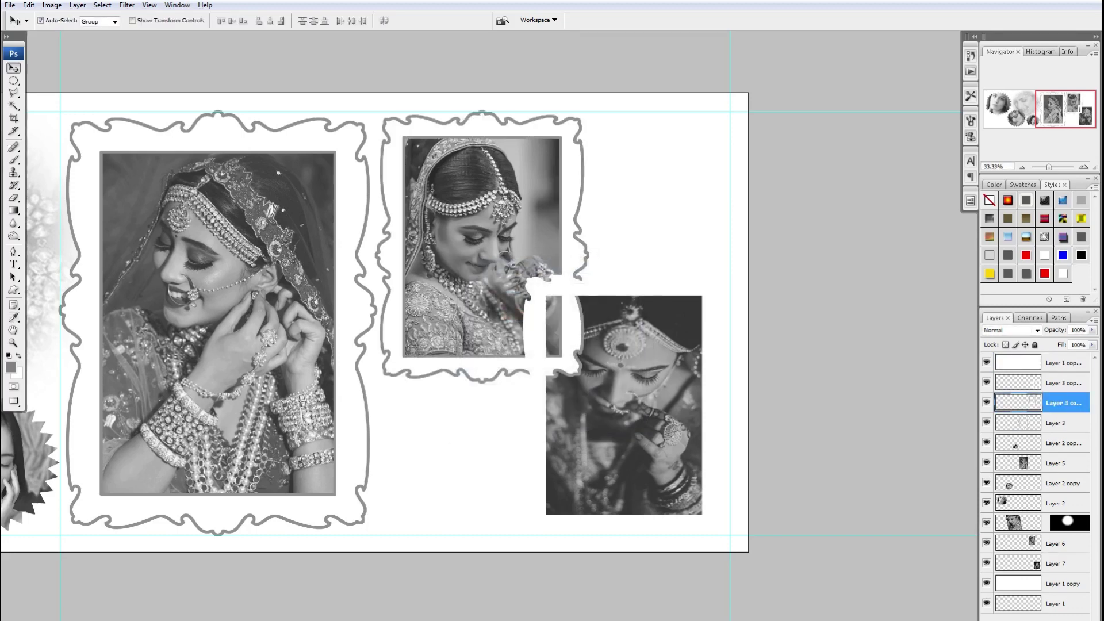
- Re-stroke the left frame and add a grey outline around the third frame
{"action": "left_click", "coordinate": [1056, 422]}
{"action": "left_click", "coordinate": [28, 5]}
{"action": "left_click", "coordinate": [52, 189]}
{"action": "key", "text": "Return"}
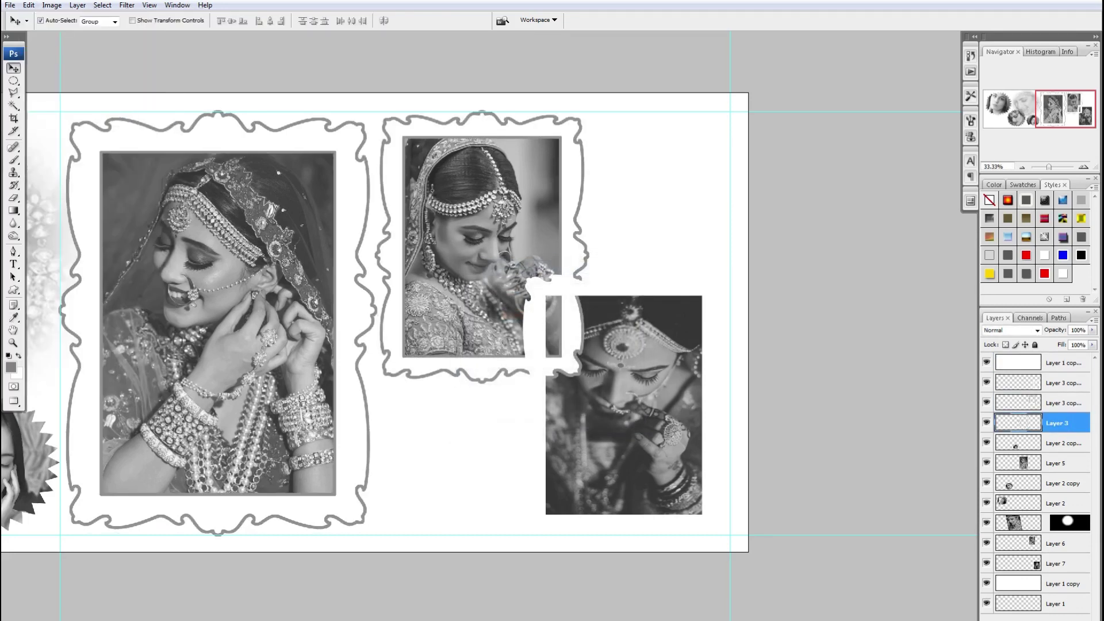
{"action": "left_click", "coordinate": [1060, 402]}
{"action": "left_click", "coordinate": [28, 6]}
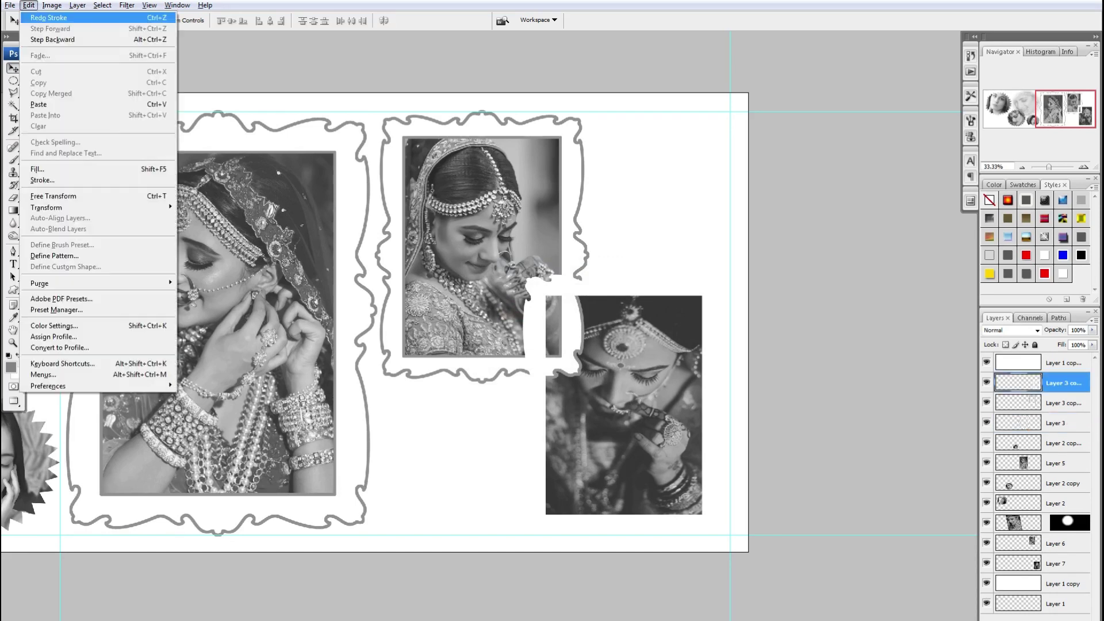
{"action": "key", "text": "Escape"}
{"action": "left_click", "coordinate": [1060, 382]}
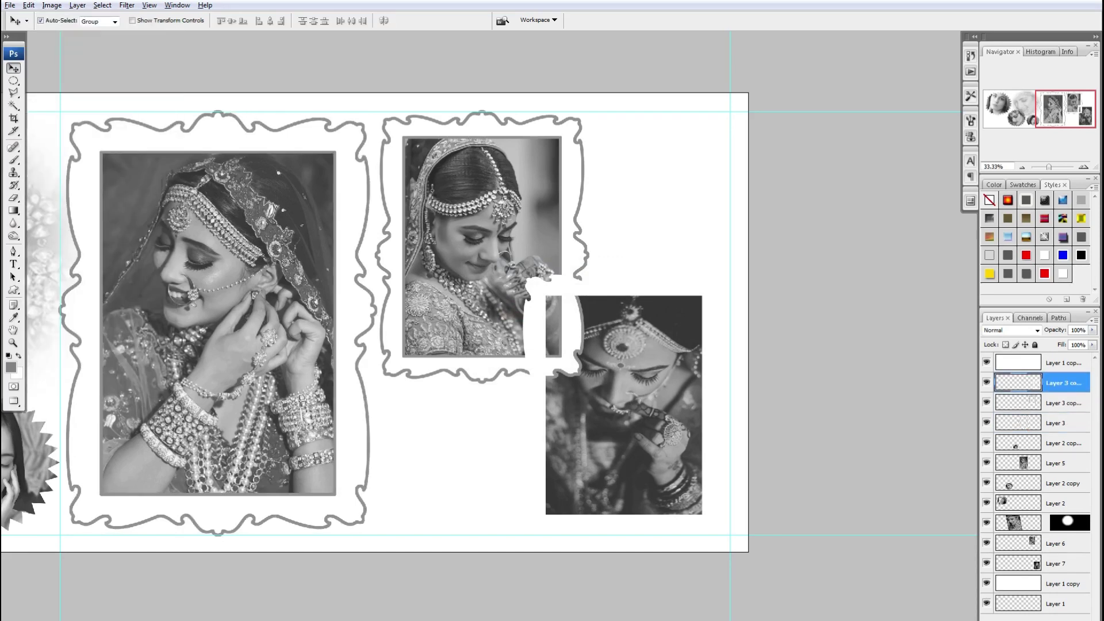
{"action": "key", "text": "Return"}
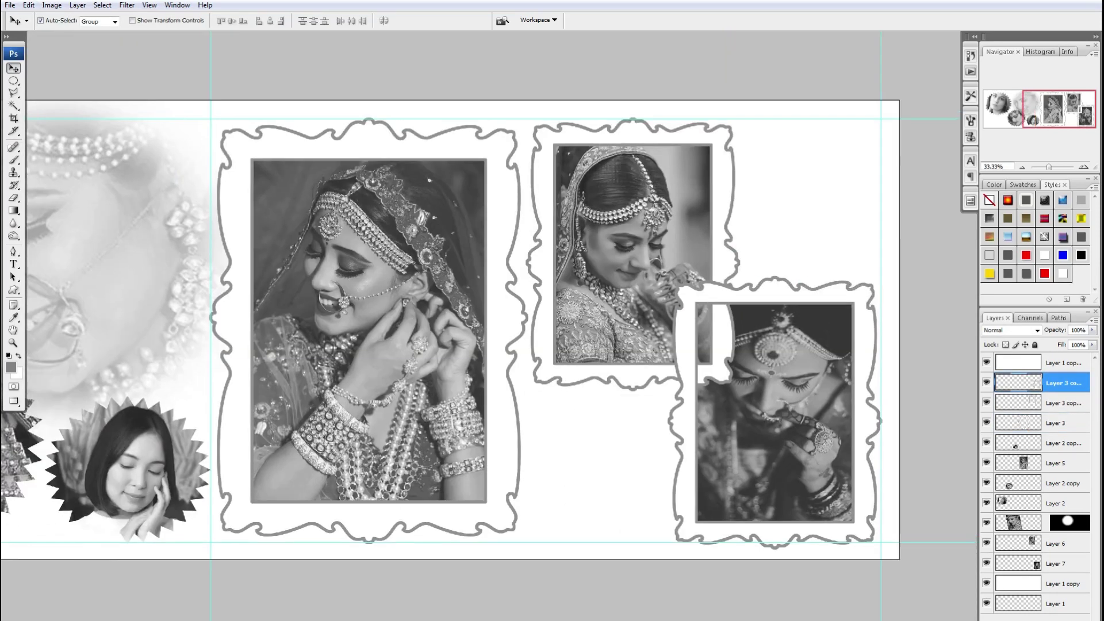
{"action": "scroll", "coordinate": [489, 322], "scroll_direction": "left", "scroll_amount": 10}
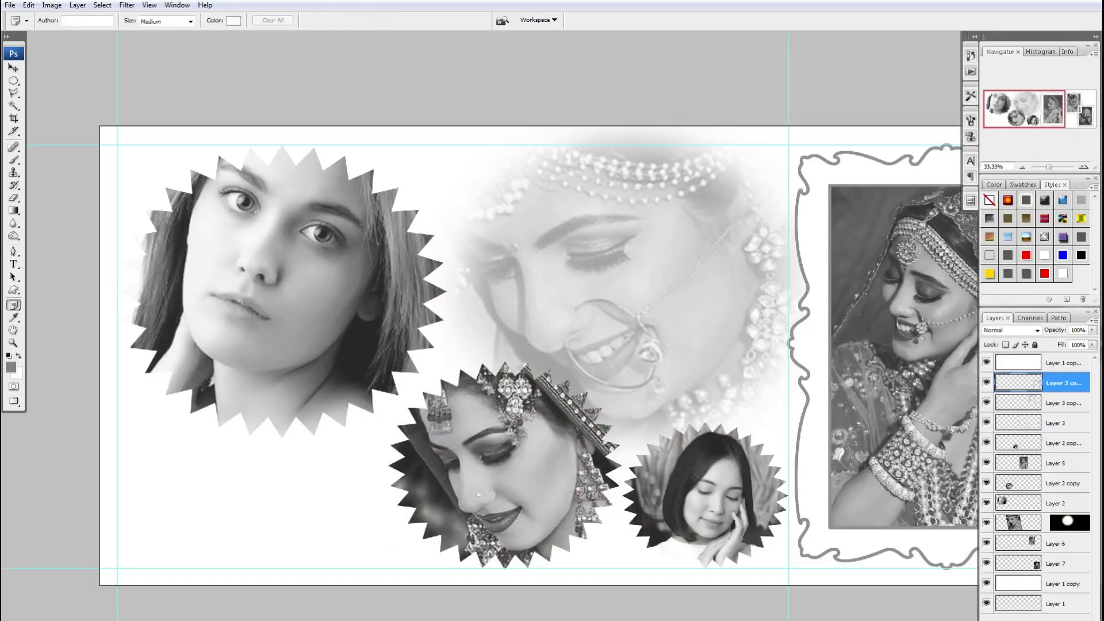
- Draw a feathered oval selection below the top-left face
{"action": "key", "text": "m"}
{"action": "left_click_drag", "start_coordinate": [127, 368], "coordinate": [380, 559]}
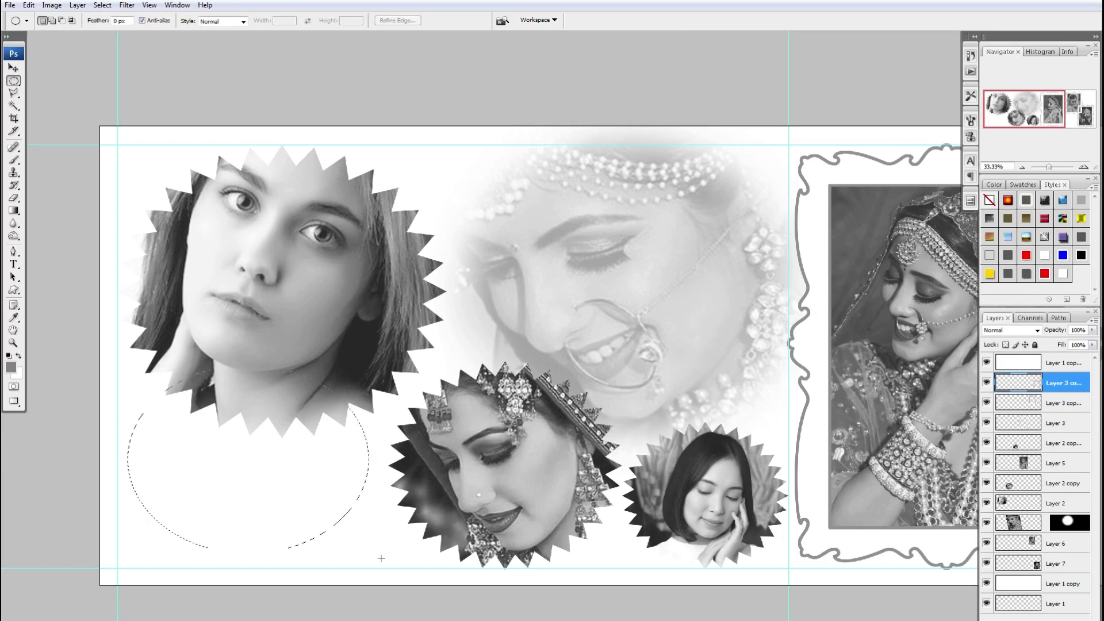
{"action": "key", "text": "ctrl+alt+d"}
{"action": "key", "text": "Return"}
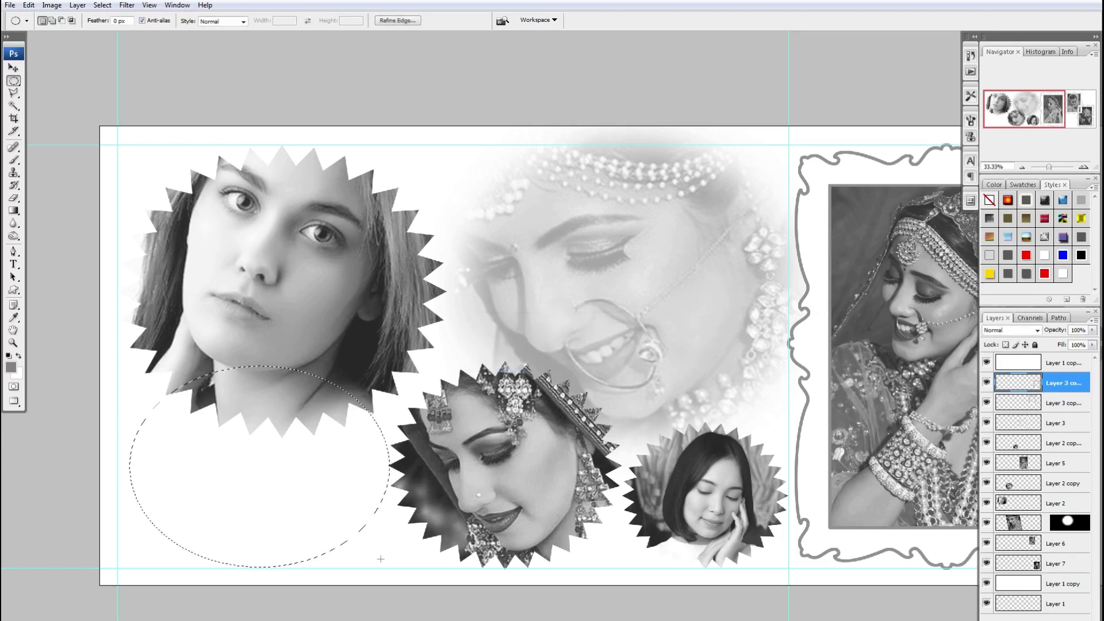
- Paste the copied portrait into the oval and move it down-left
{"action": "left_click", "coordinate": [1055, 563]}
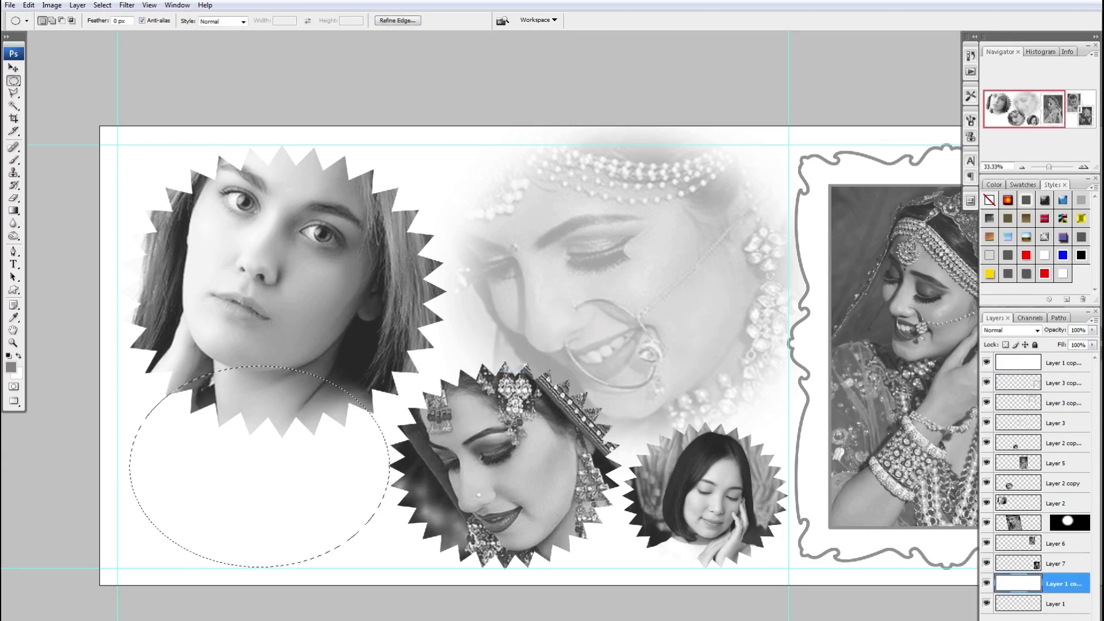
{"action": "key", "text": "ctrl+shift+v"}
{"action": "key", "text": "ctrl+t"}
{"action": "left_click_drag", "start_coordinate": [272, 384], "coordinate": [223, 475]}
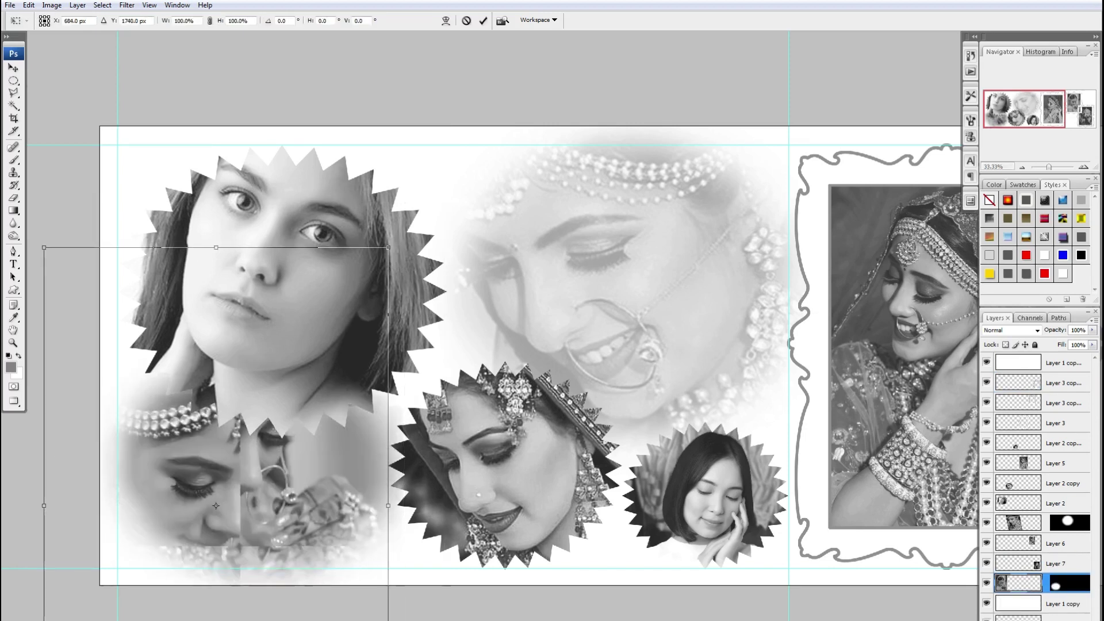
{"action": "key", "text": "Return"}
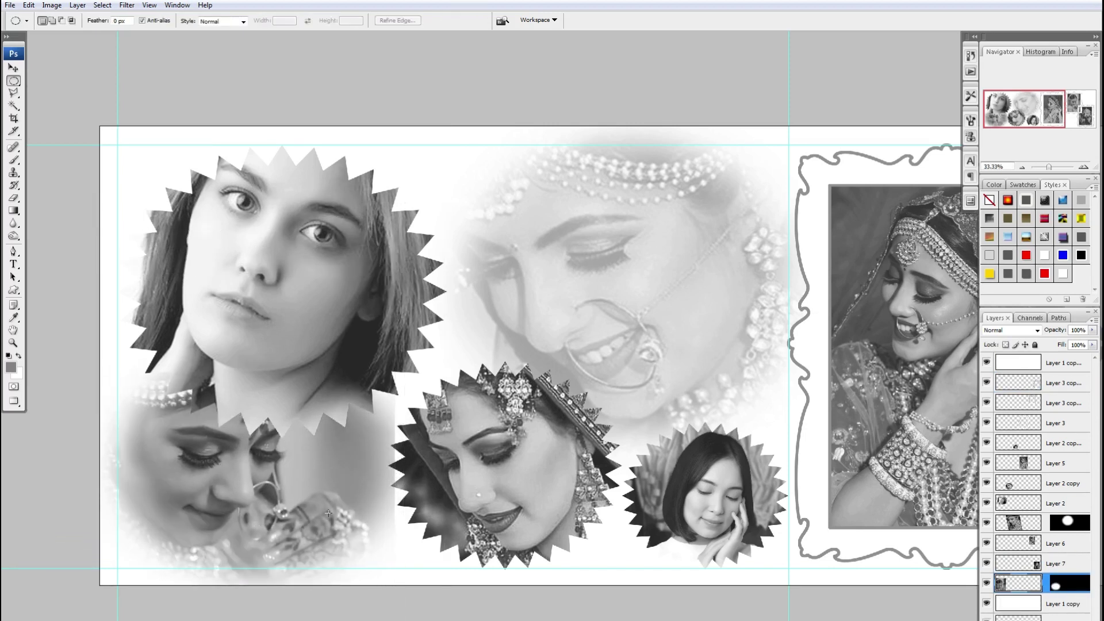
- Tilt the portrait about 17 degrees and set its opacity to 44%
{"action": "key", "text": "ctrl+t"}
{"action": "mouse_move", "coordinate": [403, 209]}
{"action": "left_mouse_down"}
{"action": "mouse_move", "coordinate": [319, 170]}
{"action": "mouse_move", "coordinate": [327, 123]}
{"action": "left_mouse_up"}
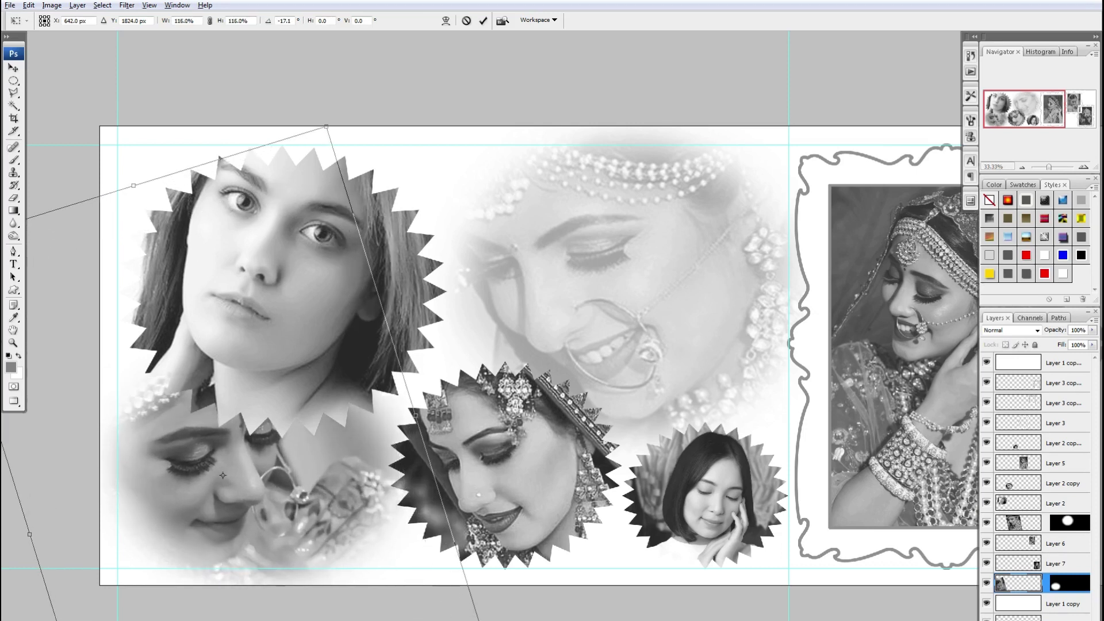
{"action": "key", "text": "Return"}
{"action": "key", "text": "1"}
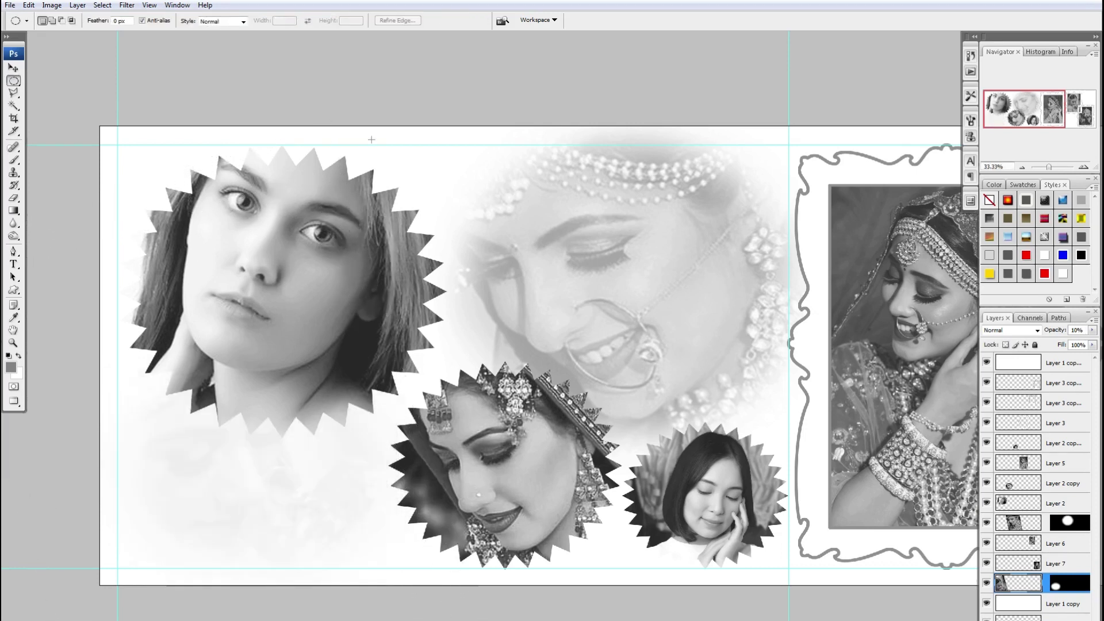
{"action": "key", "text": "3"}
{"action": "key", "text": "3"}
{"action": "key", "text": "4"}
{"action": "key", "text": "4"}
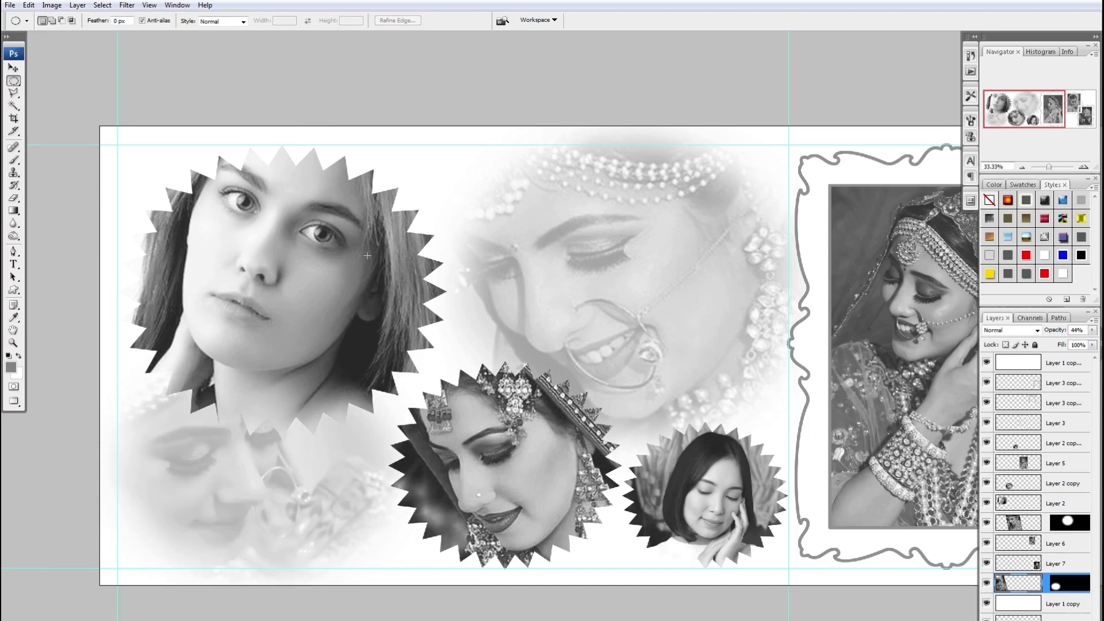
{"action": "key", "text": "ctrl+minus"}
{"action": "key", "text": "ctrl+minus"}
{"action": "key", "text": "ctrl+minus"}
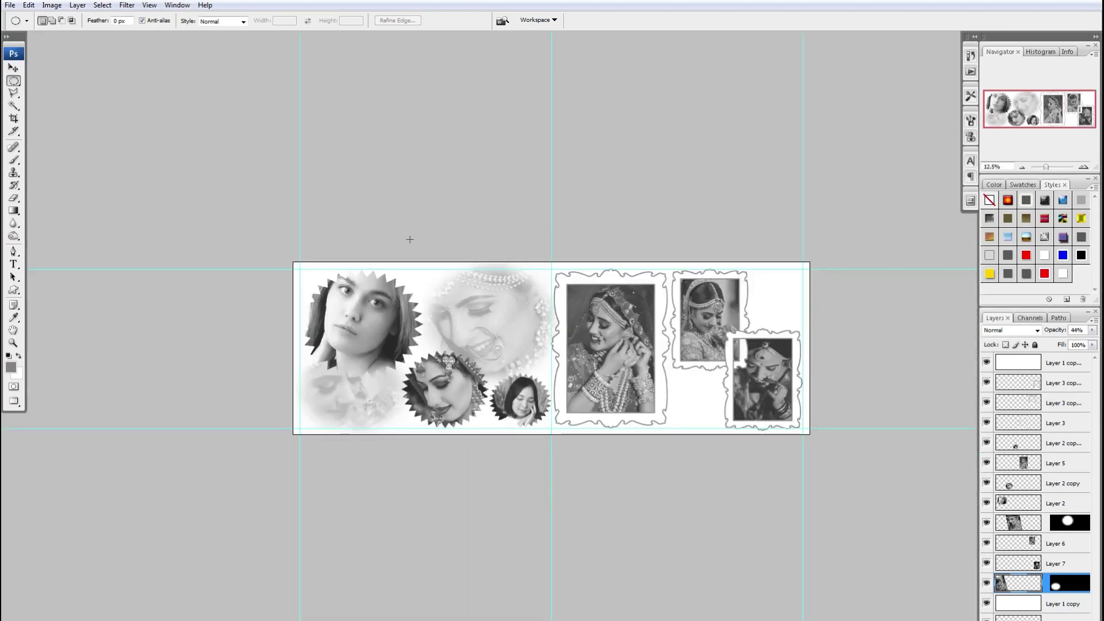
{"action": "key", "text": "v"}
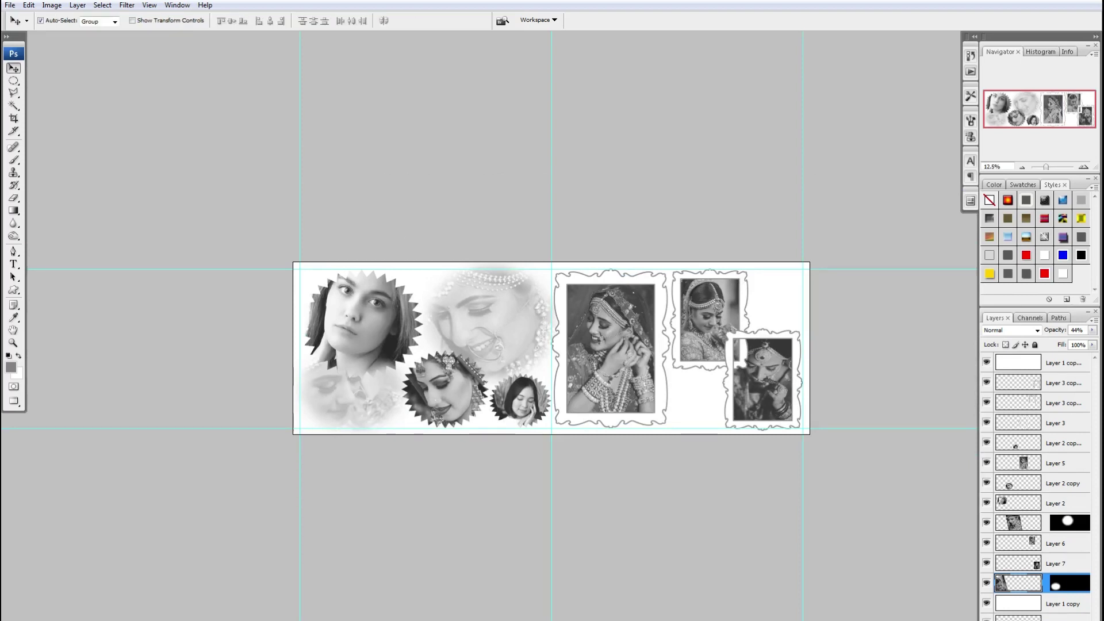